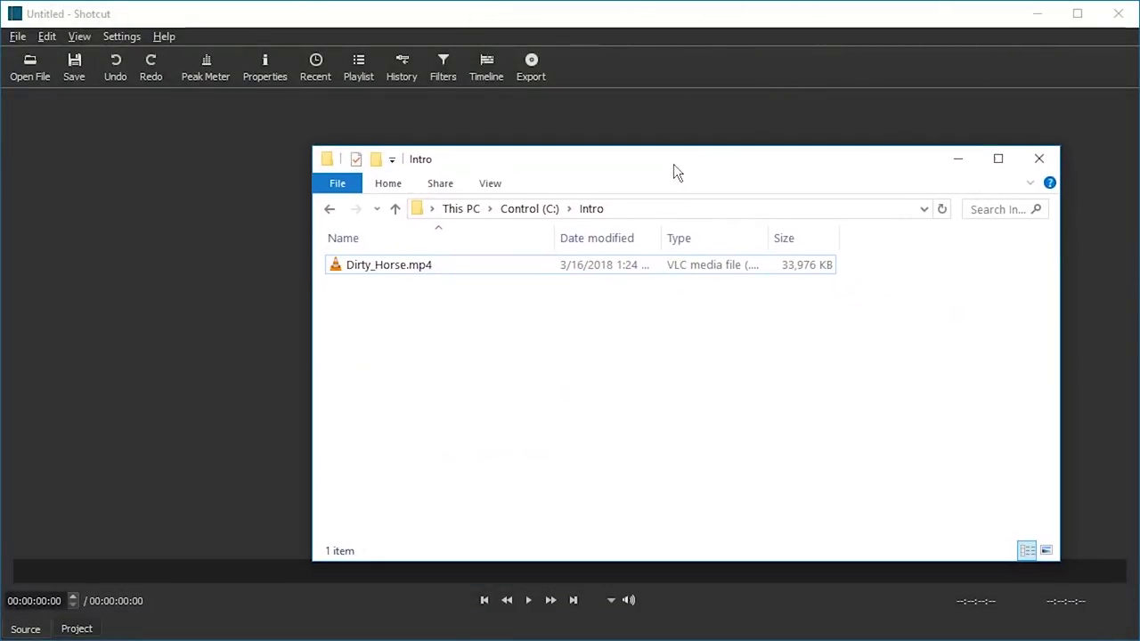
# Drag Dirty_Horse.mp4 from File Explorer into Shotcut so it lands on track V1.
pyautogui.click(365, 265)
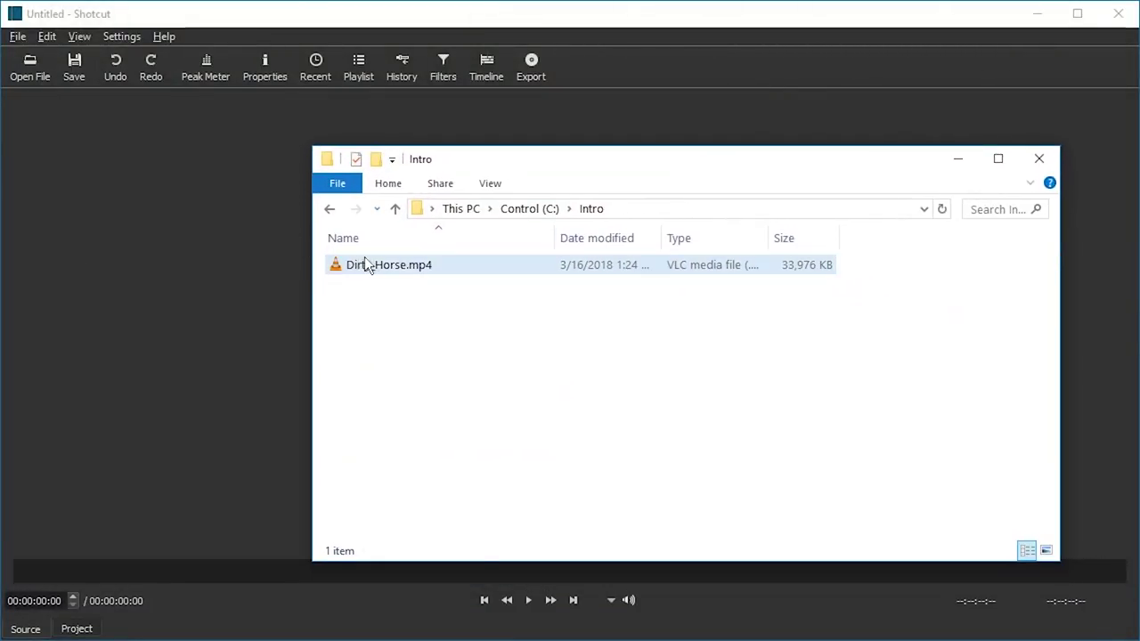
pyautogui.moveTo(365, 264); pyautogui.dragTo(238, 264)
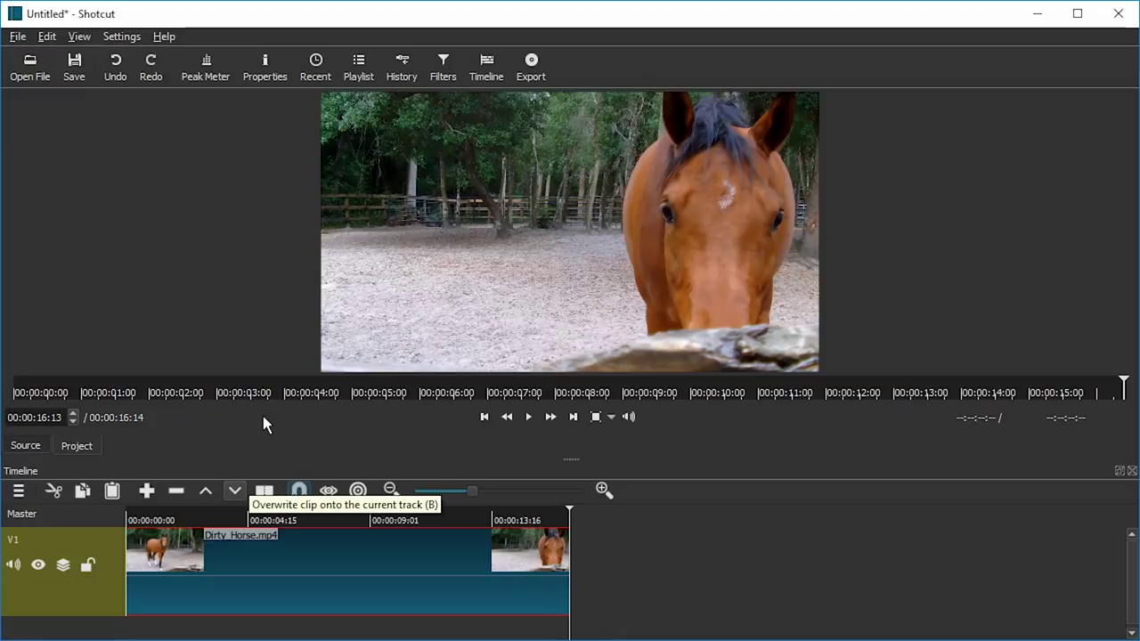
# Show Filters, hide title bars and toolbar, and move Dirty_Horse to start about 10 seconds in.
pyautogui.click(448, 70)
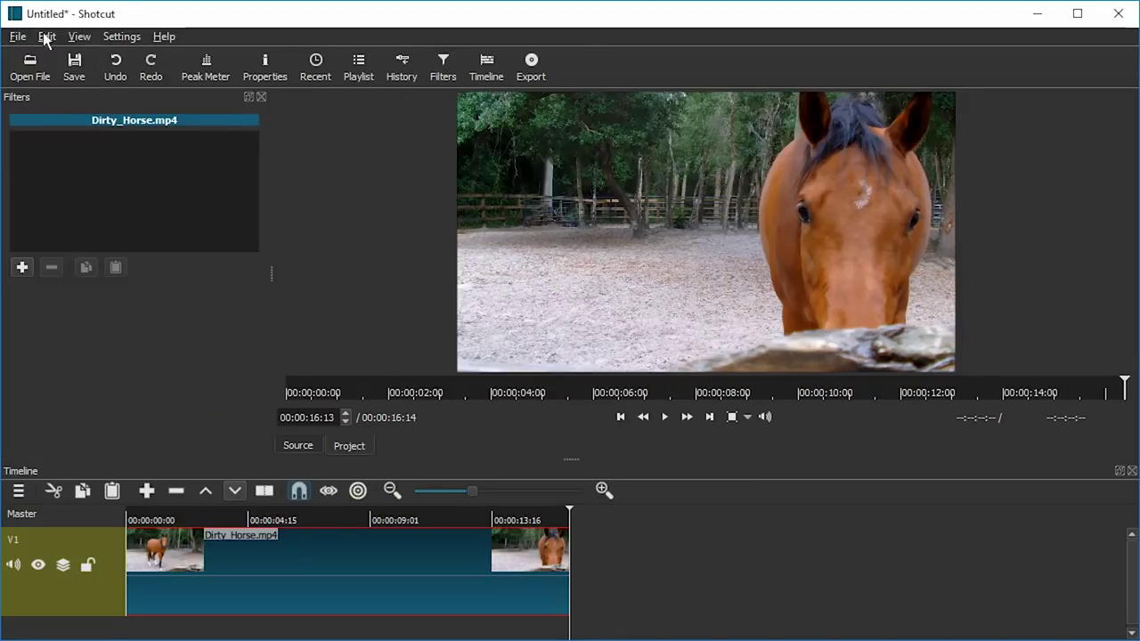
pyautogui.click(92, 42)
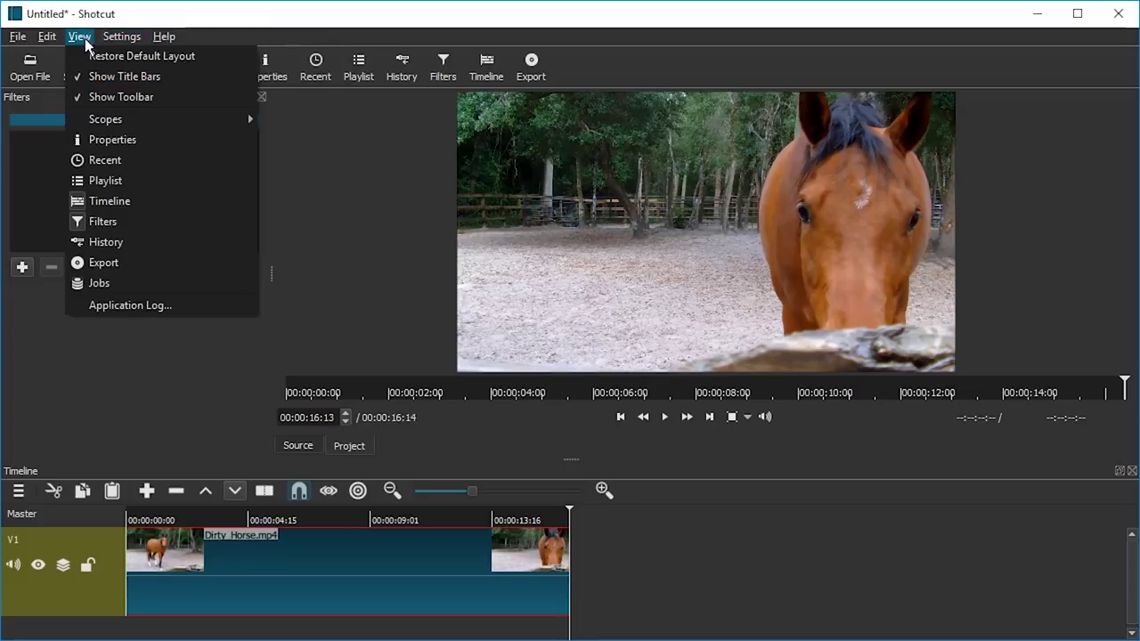
pyautogui.click(93, 77)
pyautogui.click(79, 37)
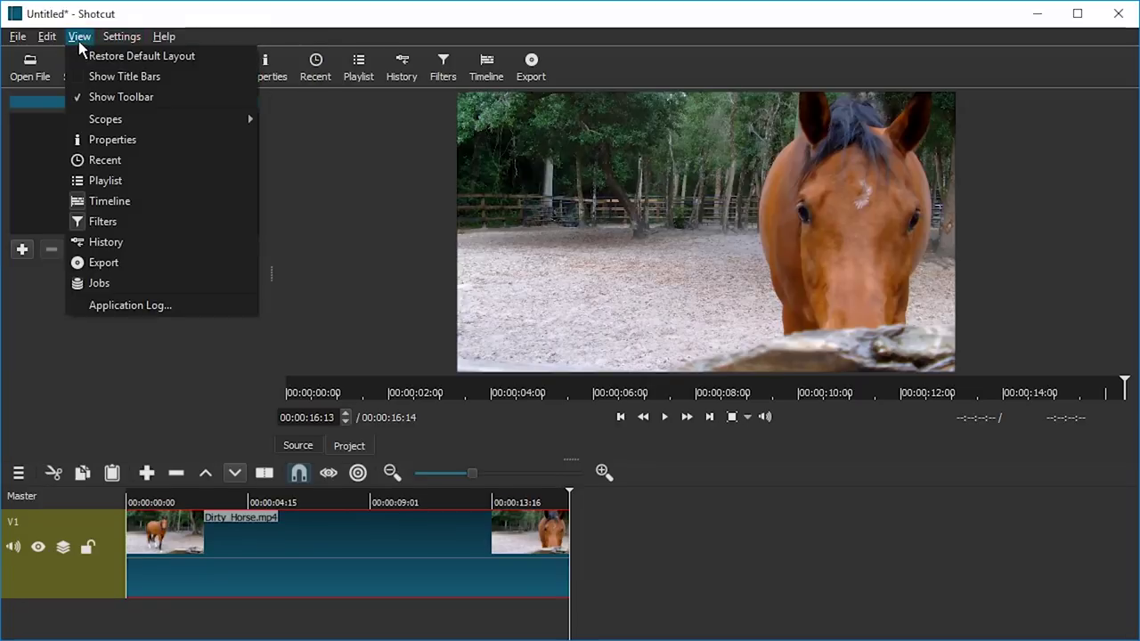
pyautogui.click(93, 98)
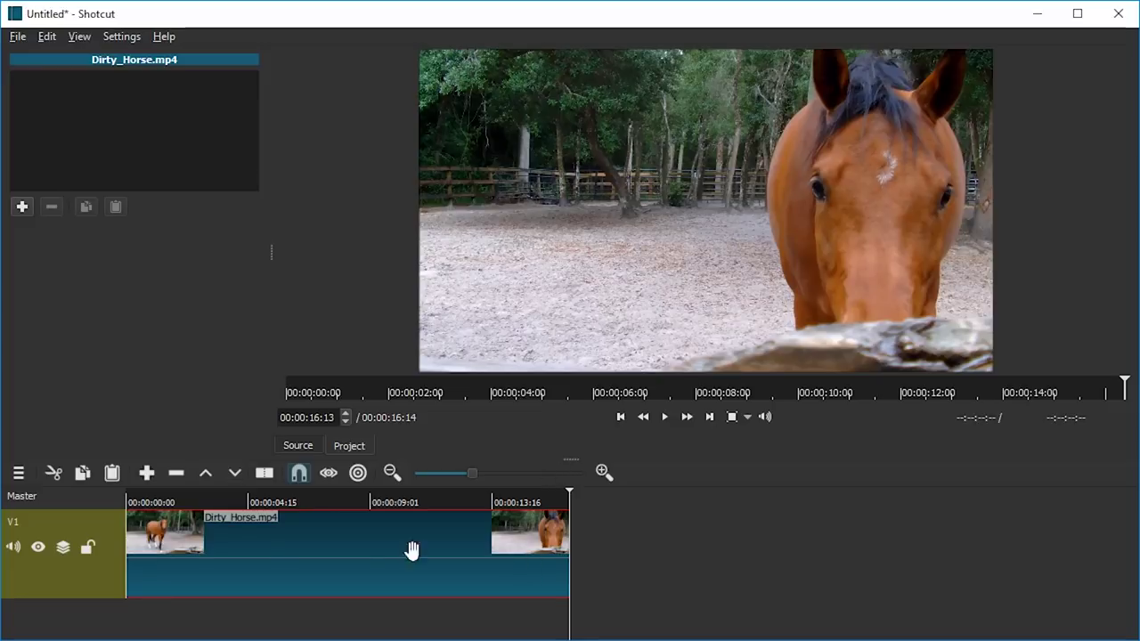
pyautogui.moveTo(205, 534); pyautogui.dragTo(485, 536)
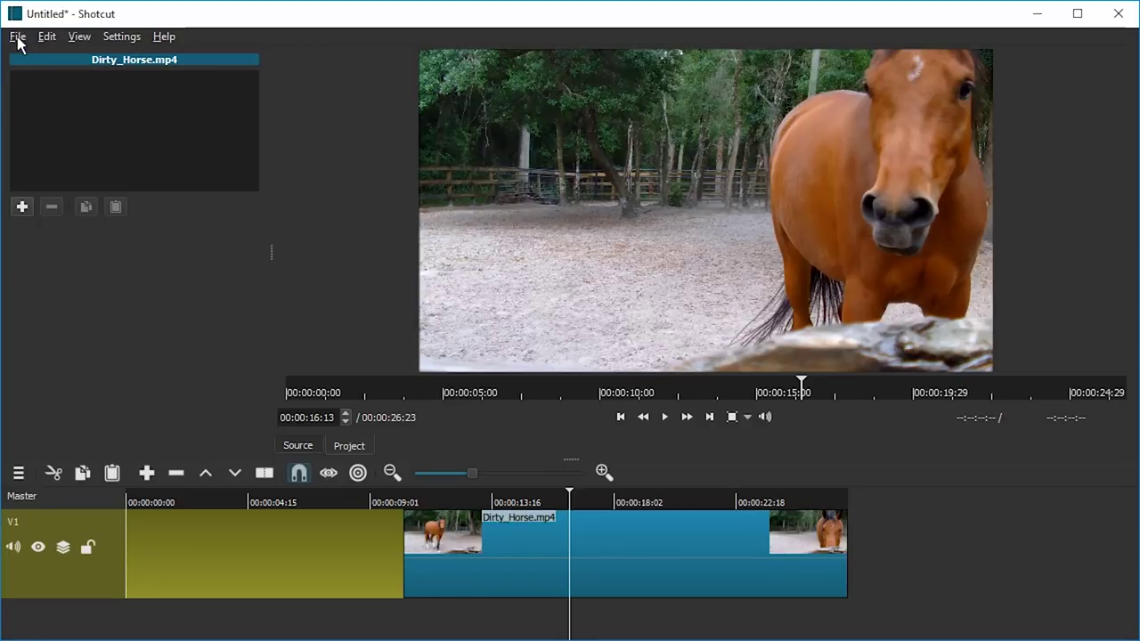
# Open the Color generator from Open Other and pick opaque black #FF000000.
pyautogui.click(18, 39)
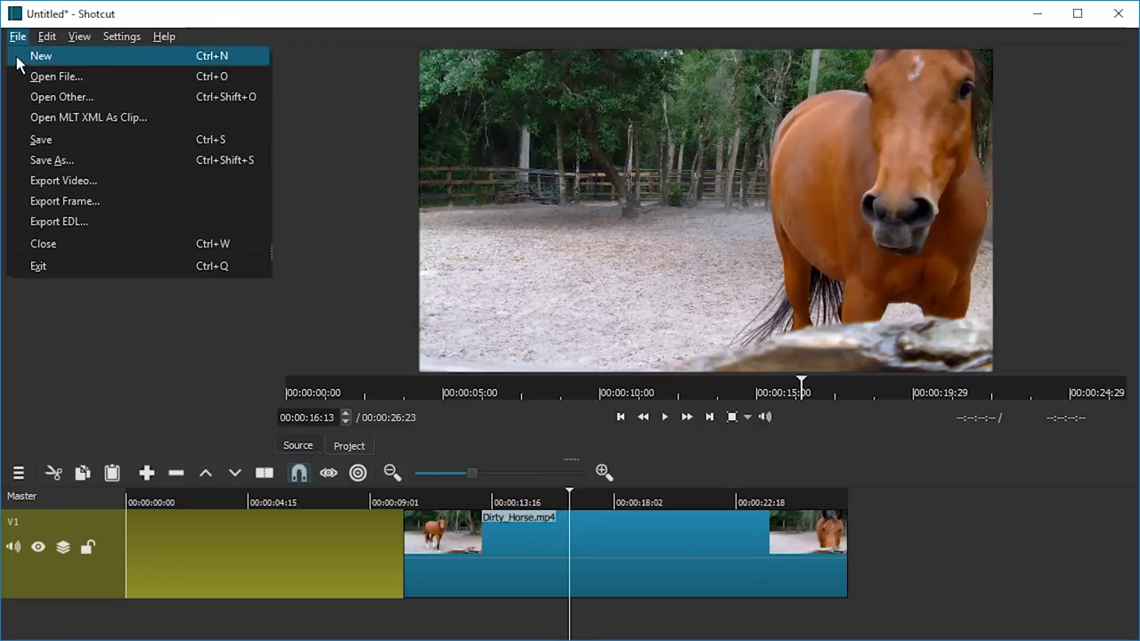
pyautogui.click(57, 98)
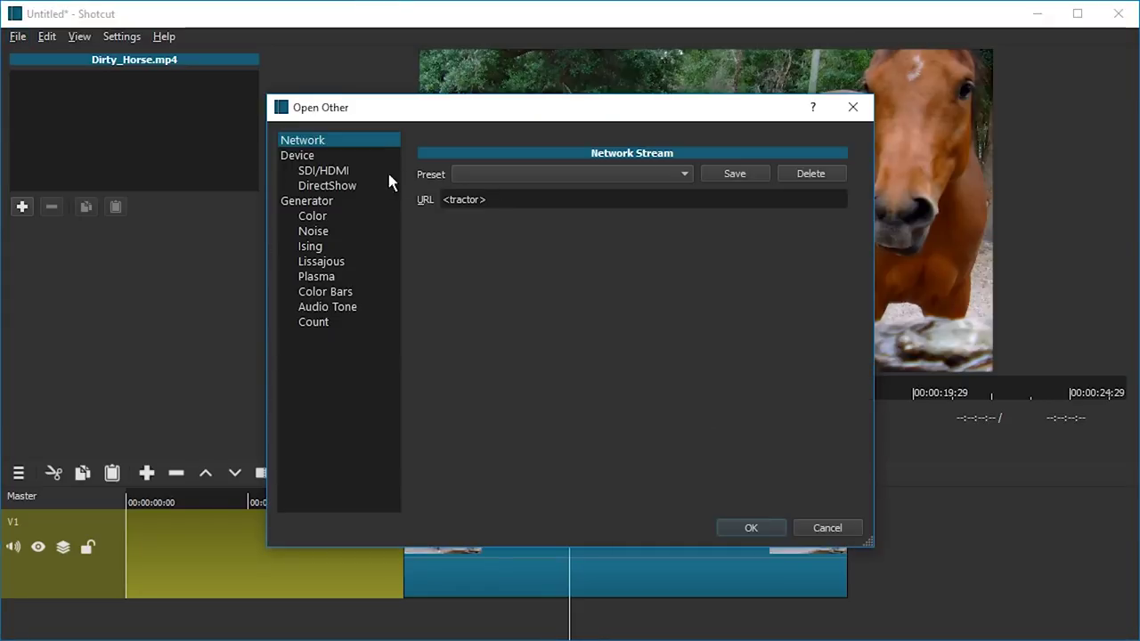
pyautogui.click(324, 203)
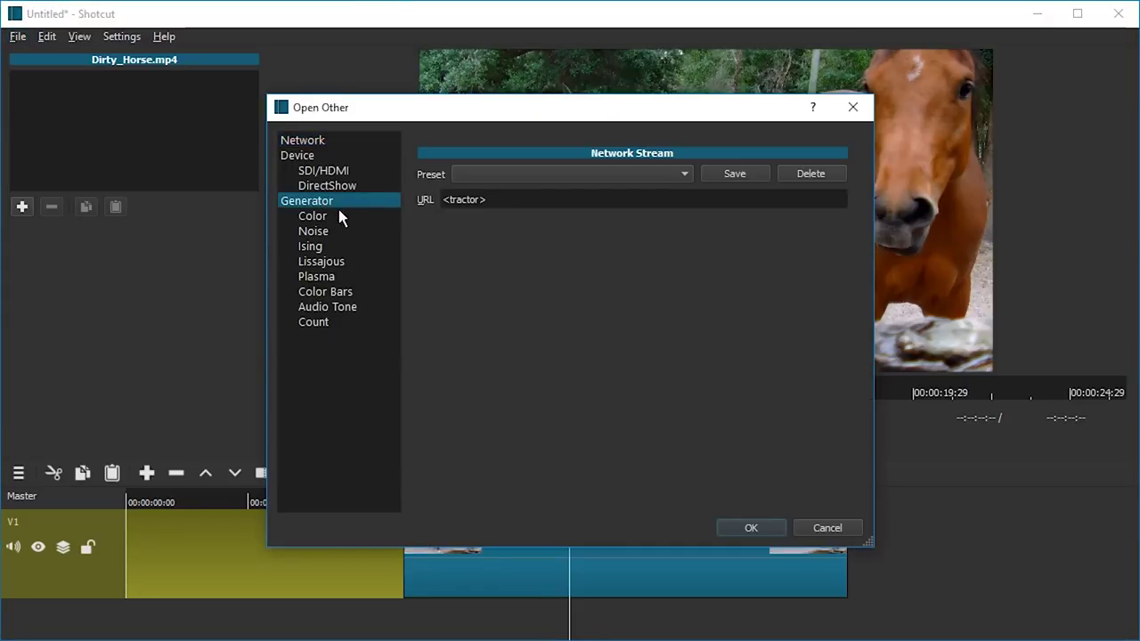
pyautogui.click(330, 218)
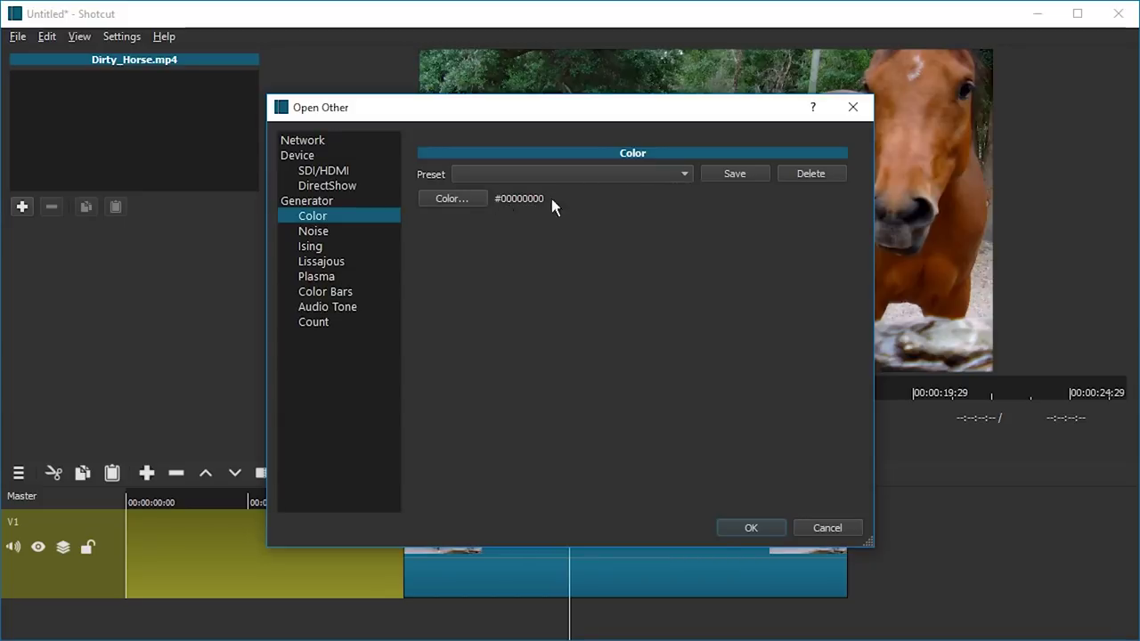
pyautogui.click(465, 201)
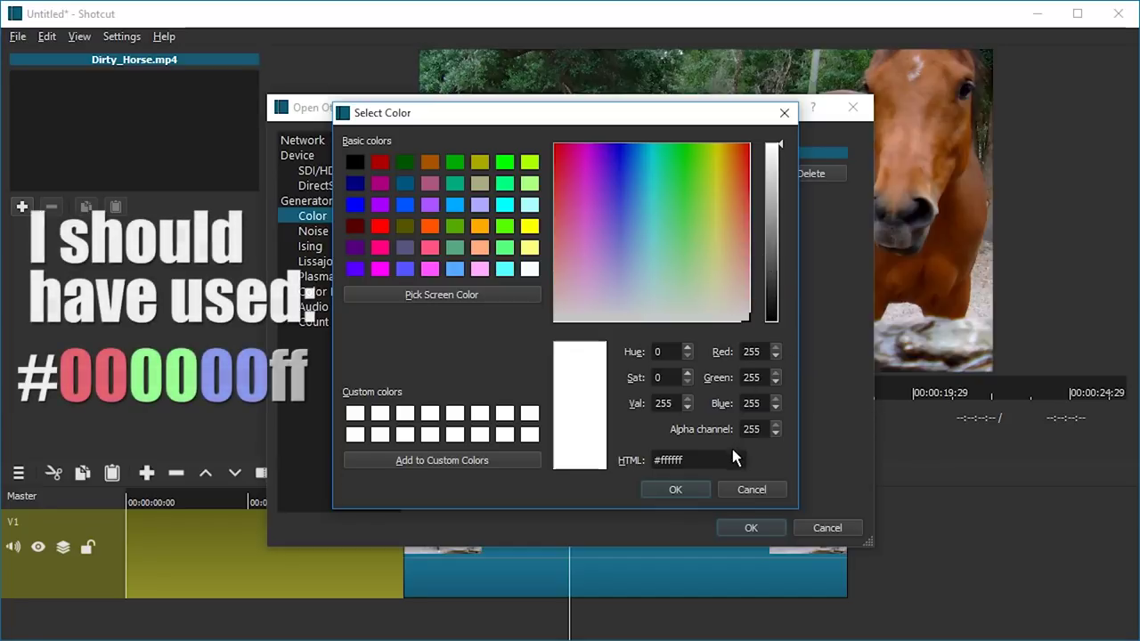
pyautogui.click(659, 481)
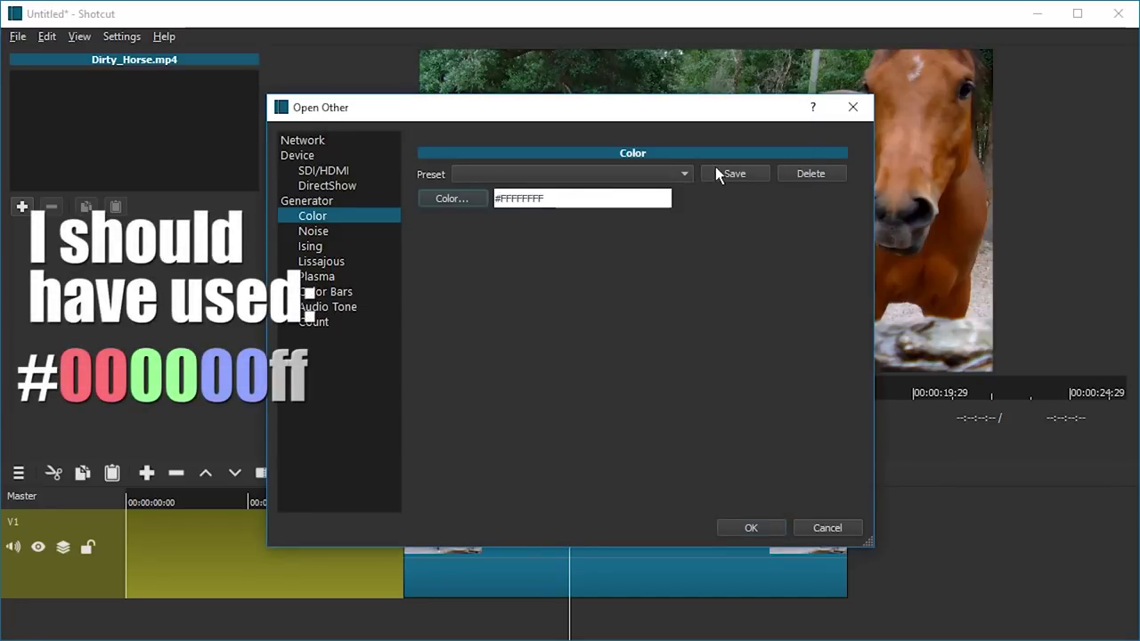
# Apply the (defaults) preset, then save the colour as a preset named 'Black'.
pyautogui.click(682, 173)
pyautogui.press('Down')
pyautogui.press('Return')
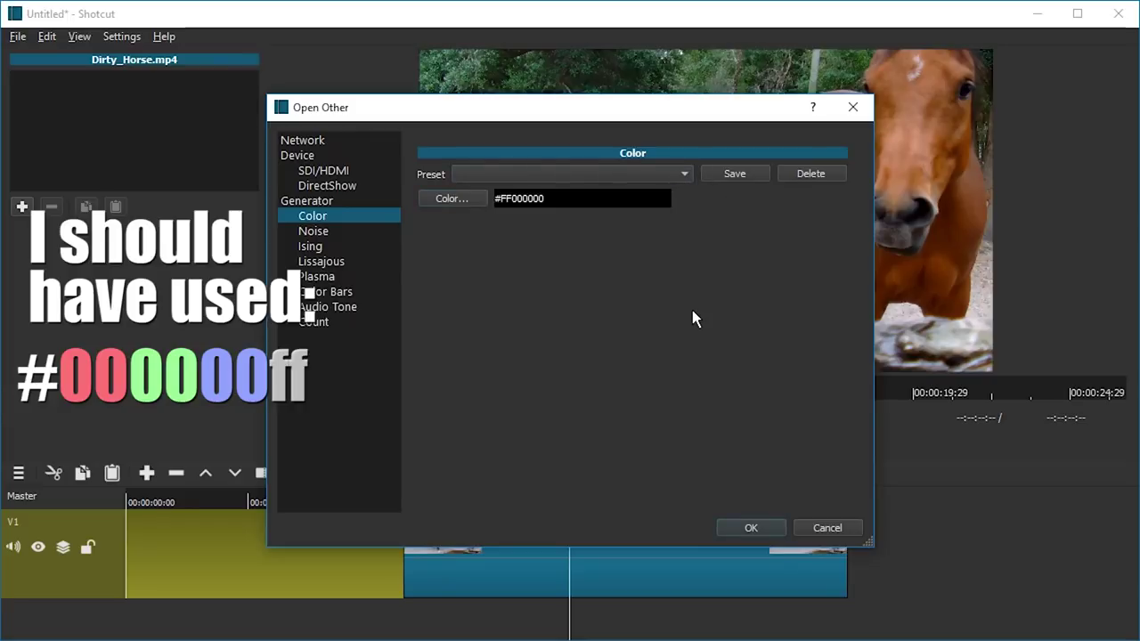
pyautogui.click(746, 173)
pyautogui.write('Black')
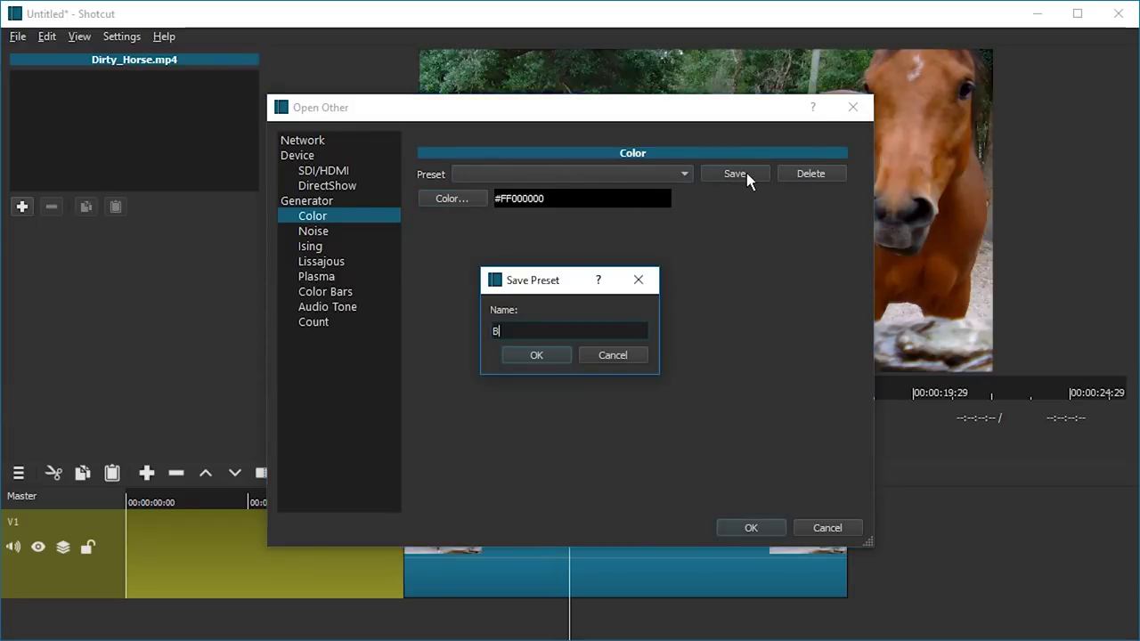
pyautogui.click(529, 356)
# Drop the black colour clip from the player onto track V1 and zoom the timeline out.
pyautogui.click(737, 529)
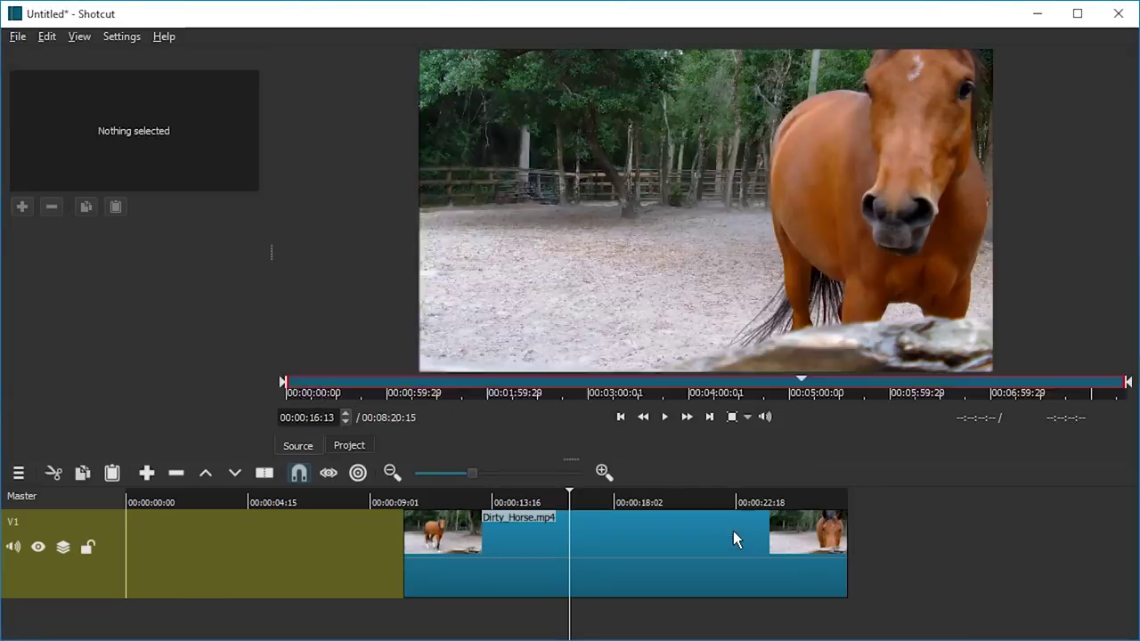
pyautogui.moveTo(633, 199); pyautogui.dragTo(931, 556)
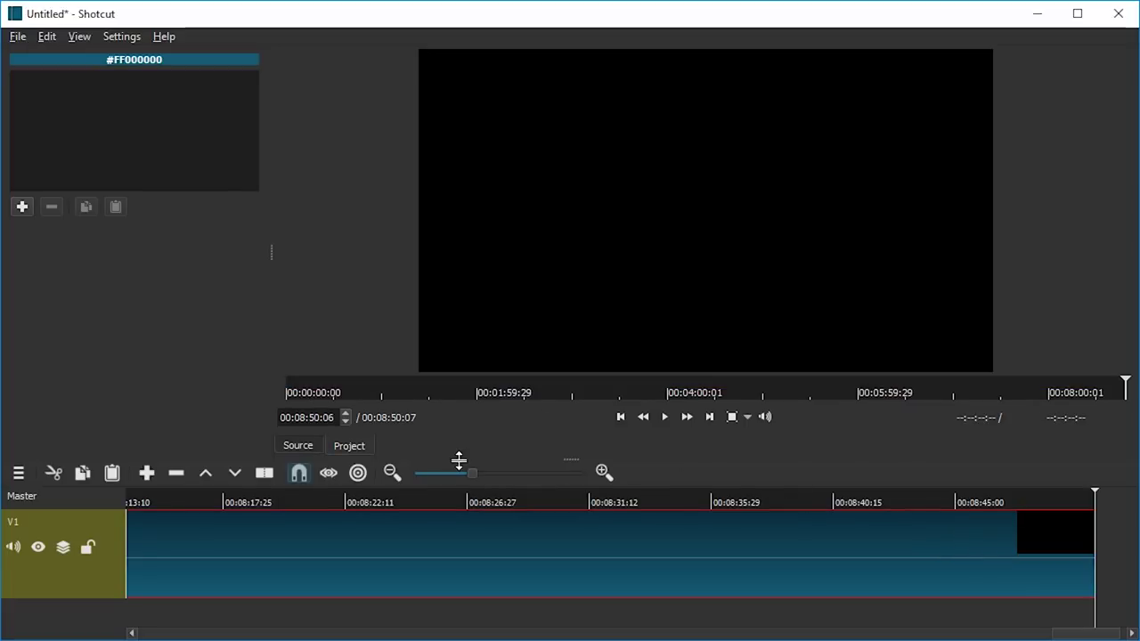
pyautogui.moveTo(448, 473); pyautogui.dragTo(433, 473)
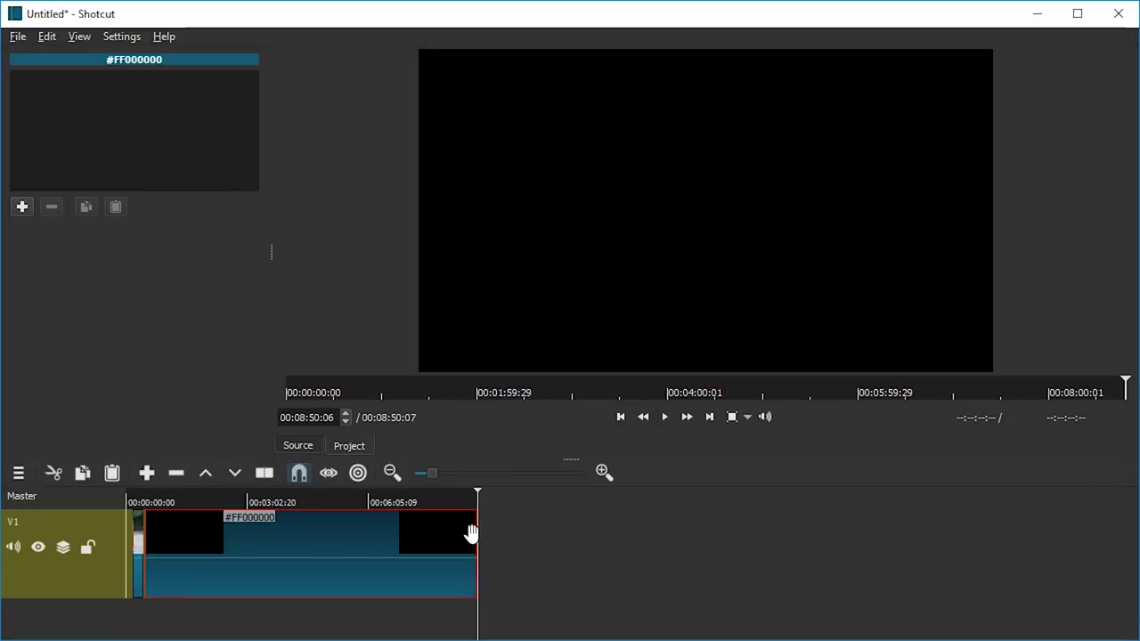
# Trim the black clip to about 5 seconds and move it to the start of V1.
pyautogui.moveTo(474, 531); pyautogui.dragTo(135, 571)
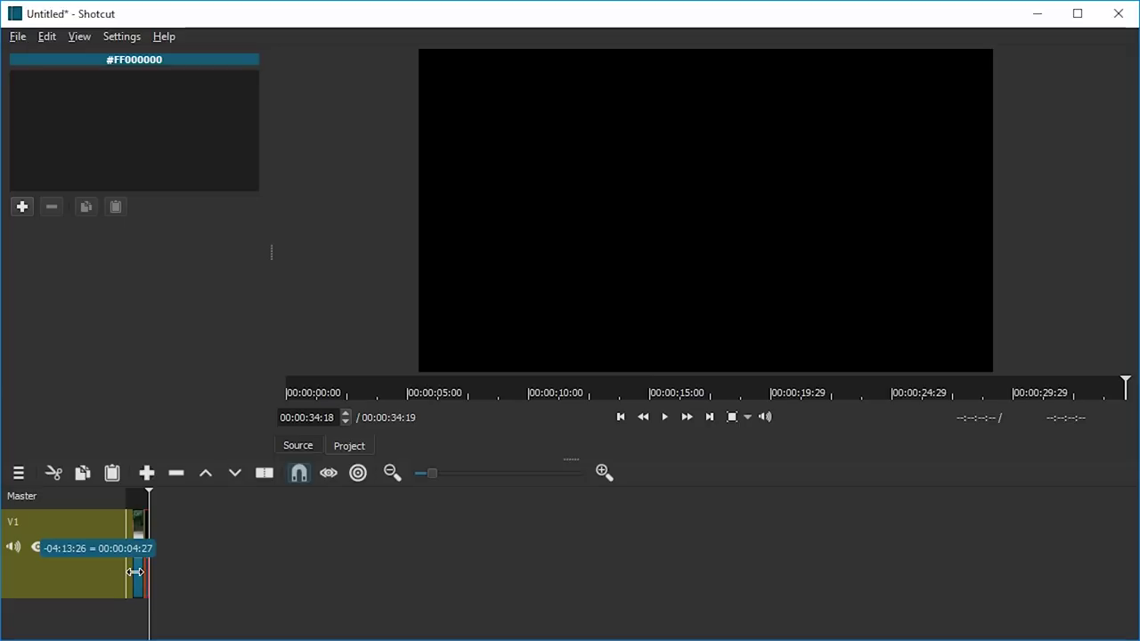
pyautogui.moveTo(134, 571); pyautogui.dragTo(136, 571)
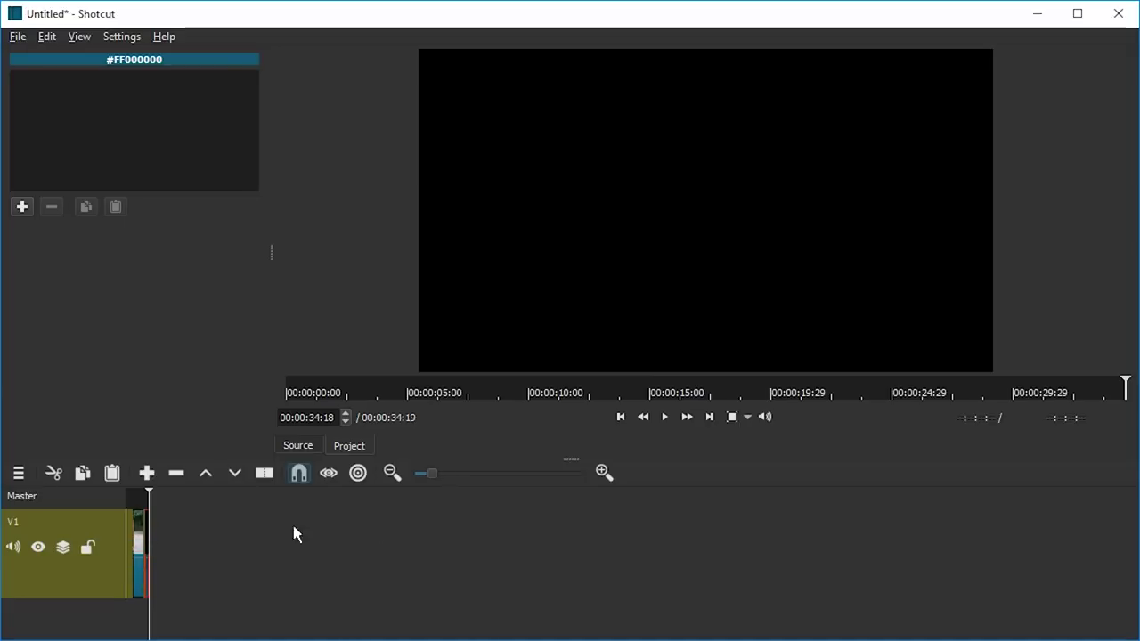
pyautogui.scroll(3, 226, 532)
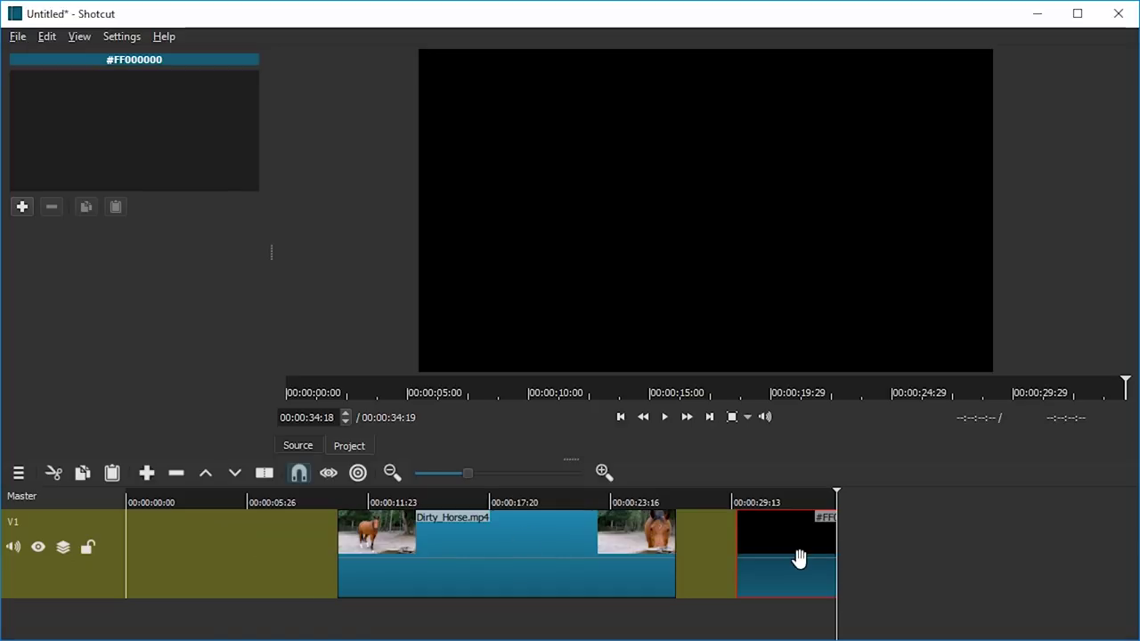
pyautogui.moveTo(799, 558); pyautogui.dragTo(121, 575)
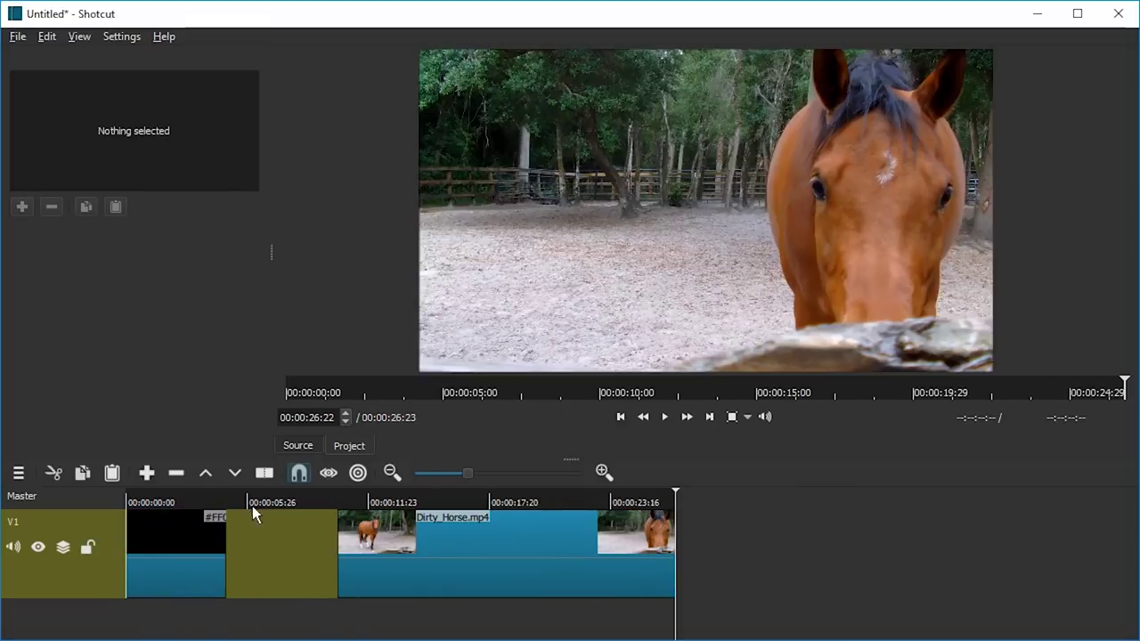
pyautogui.moveTo(252, 506); pyautogui.dragTo(136, 504)
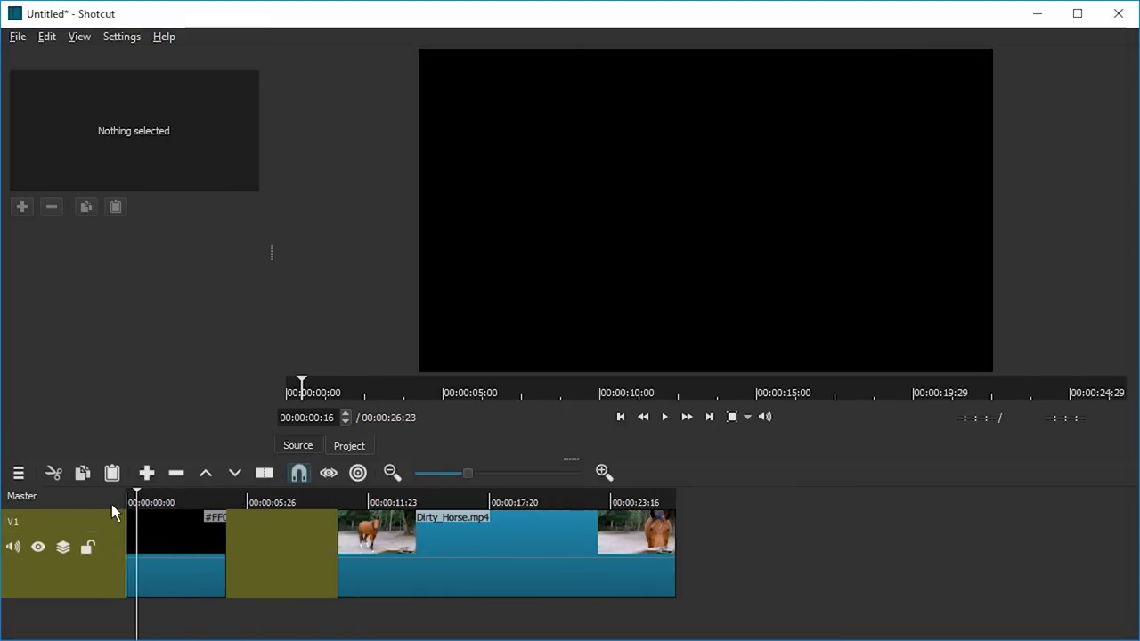
# Save the project as Intro.mlt.
pyautogui.click(15, 39)
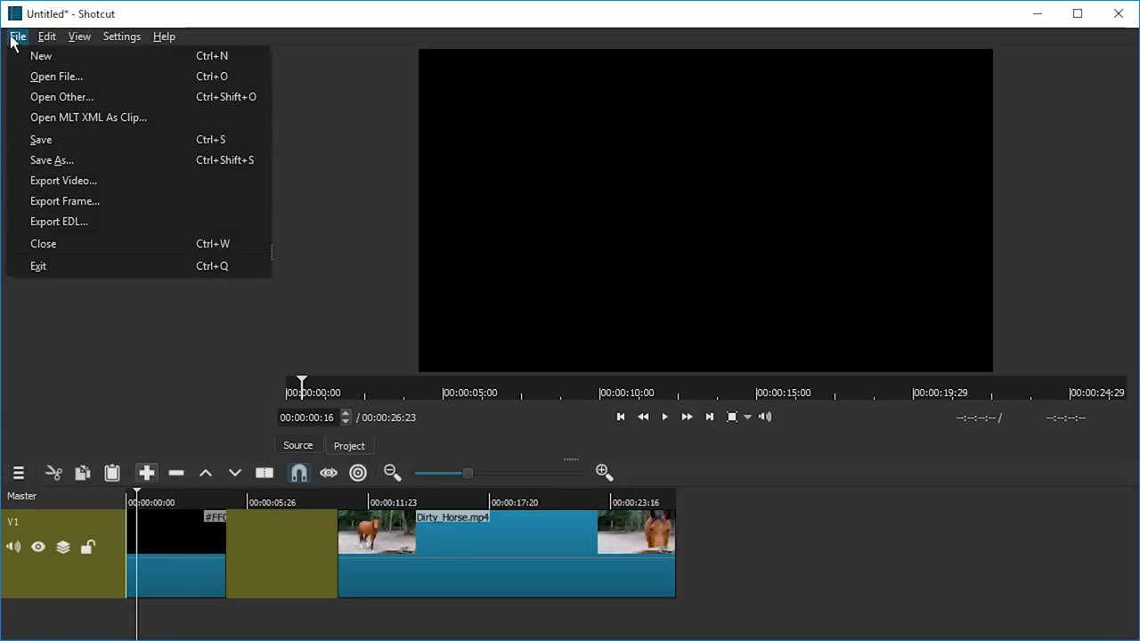
pyautogui.click(108, 139)
pyautogui.write('Intro')
pyautogui.press('Return')
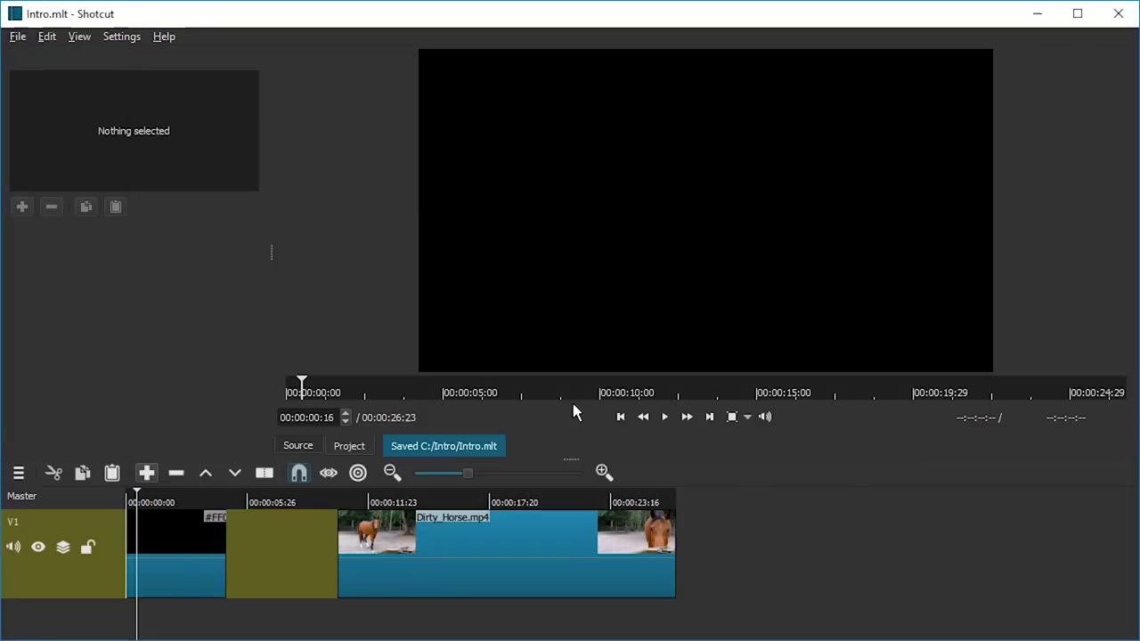
# Cut the black clip at 00:00:04:00, removing the leftover piece and the gap before the horse video.
pyautogui.click(210, 498)
pyautogui.press('Left')
pyautogui.press('Left')
pyautogui.press('Left')
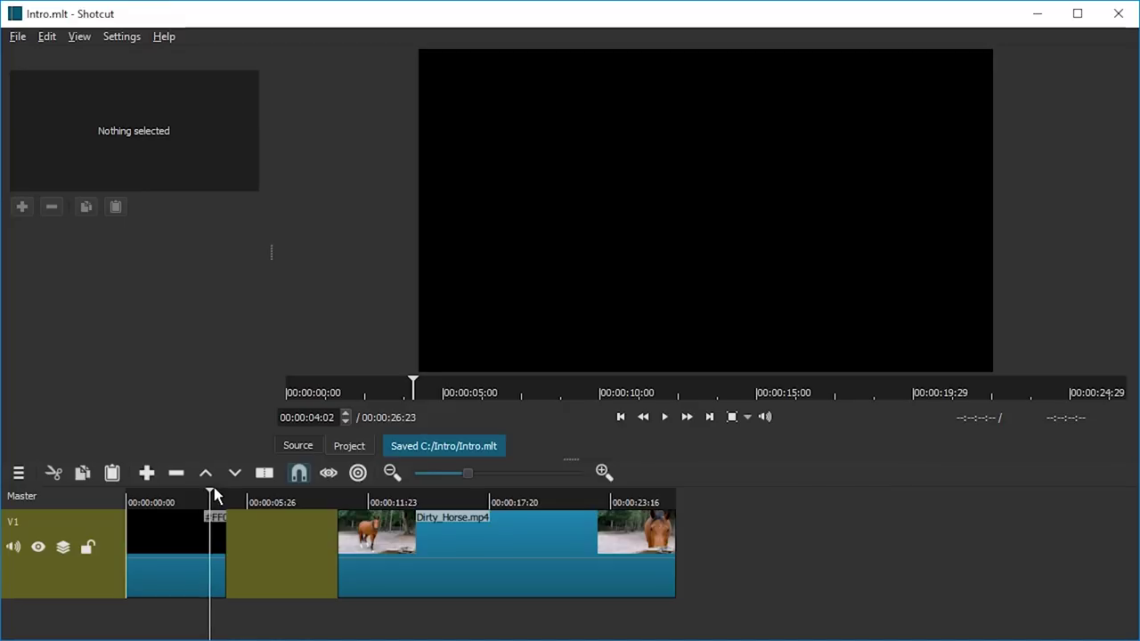
pyautogui.click(218, 540)
pyautogui.rightClick(219, 539)
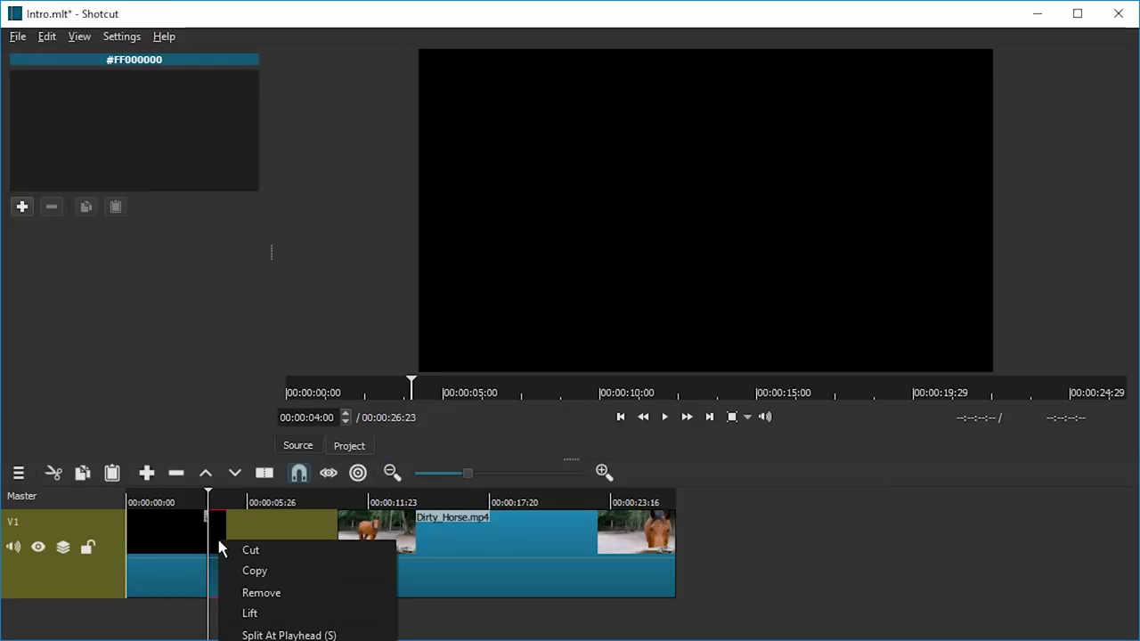
pyautogui.click(261, 592)
pyautogui.rightClick(254, 555)
pyautogui.click(282, 574)
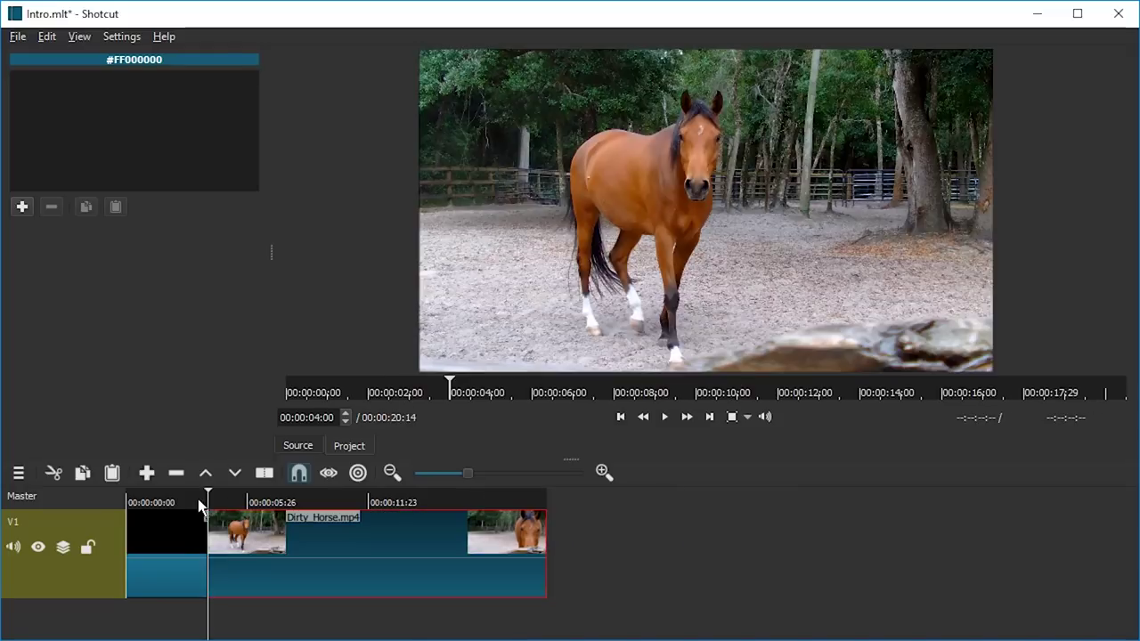
pyautogui.moveTo(198, 500); pyautogui.dragTo(131, 501)
# Add a Text video filter to the black clip, showing the default #timecode# text.
pyautogui.click(168, 516)
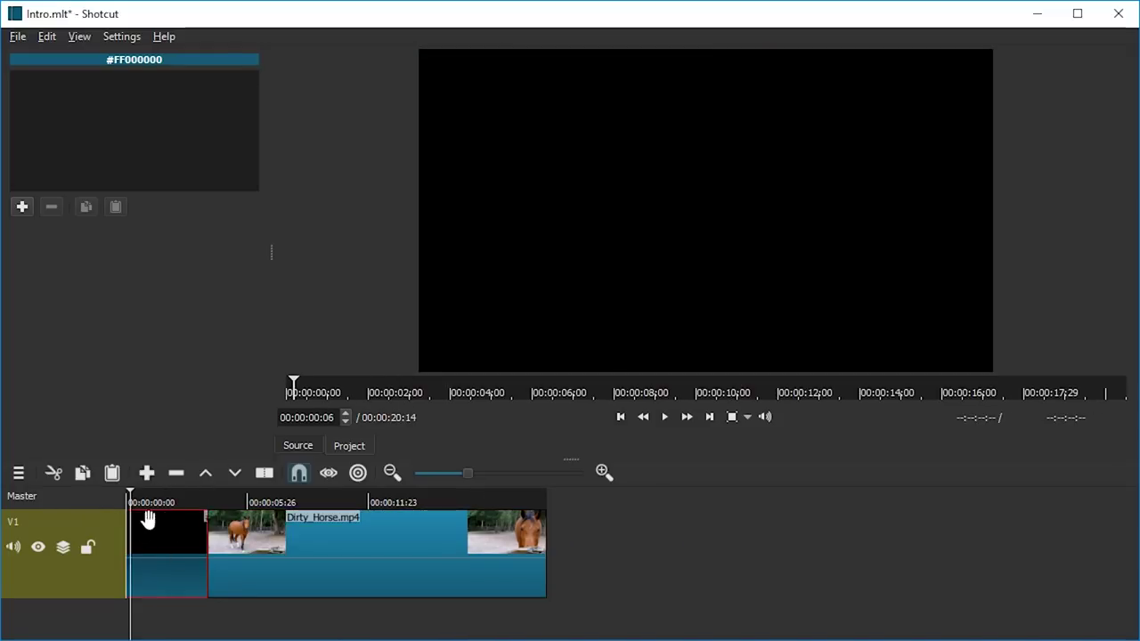
pyautogui.click(21, 206)
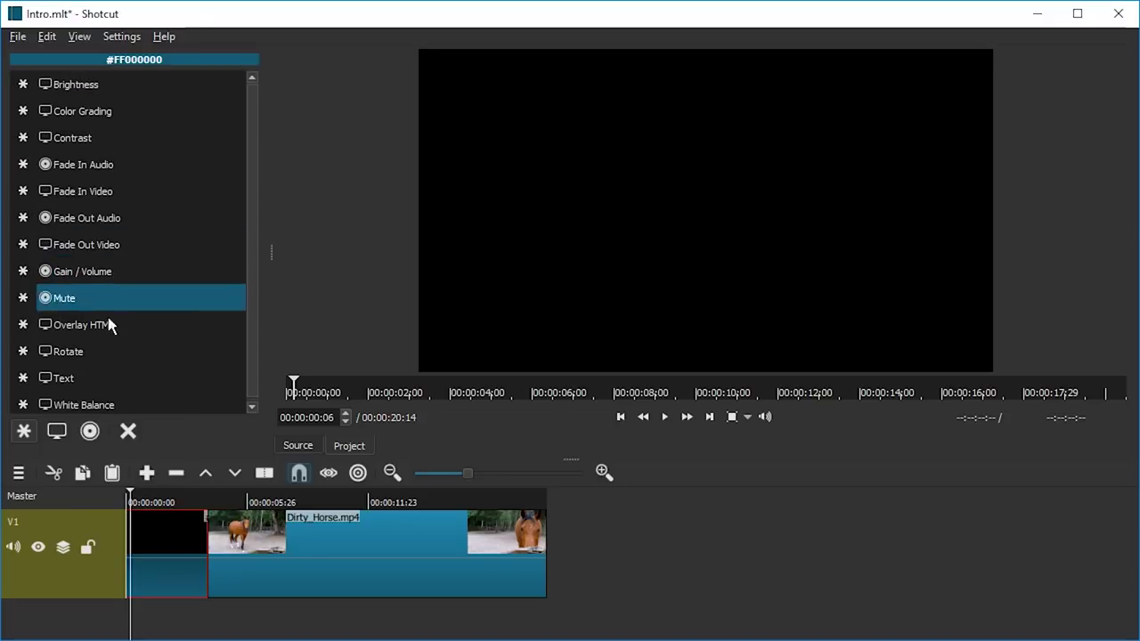
pyautogui.click(55, 435)
pyautogui.click(53, 435)
pyautogui.click(51, 434)
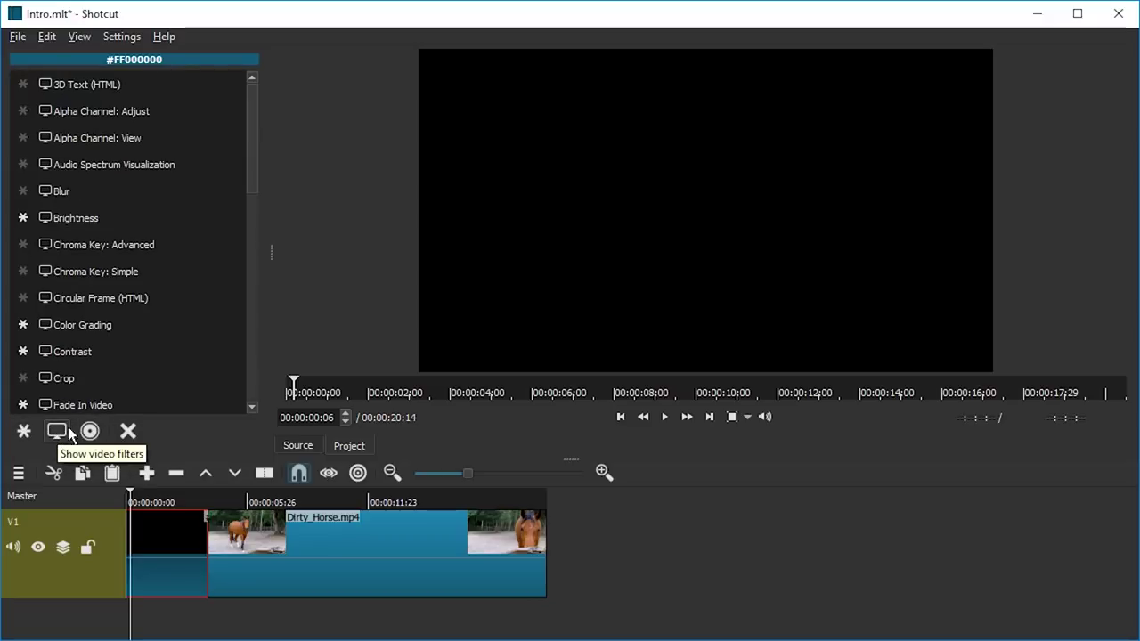
pyautogui.moveTo(253, 173); pyautogui.dragTo(252, 389)
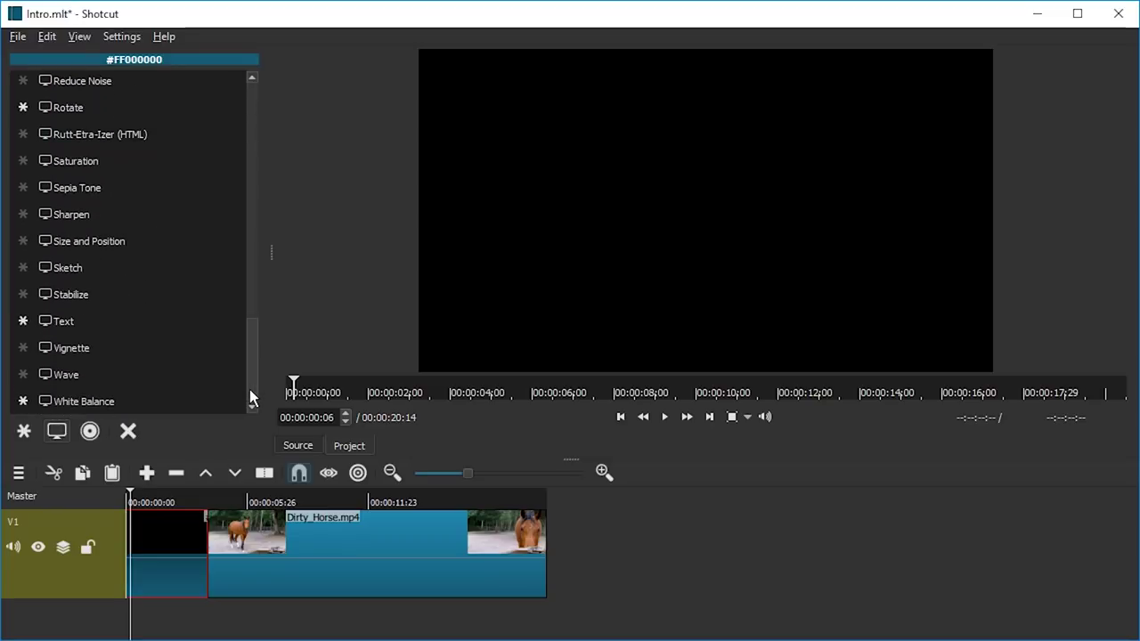
pyautogui.click(116, 321)
pyautogui.moveTo(168, 266); pyautogui.dragTo(68, 247)
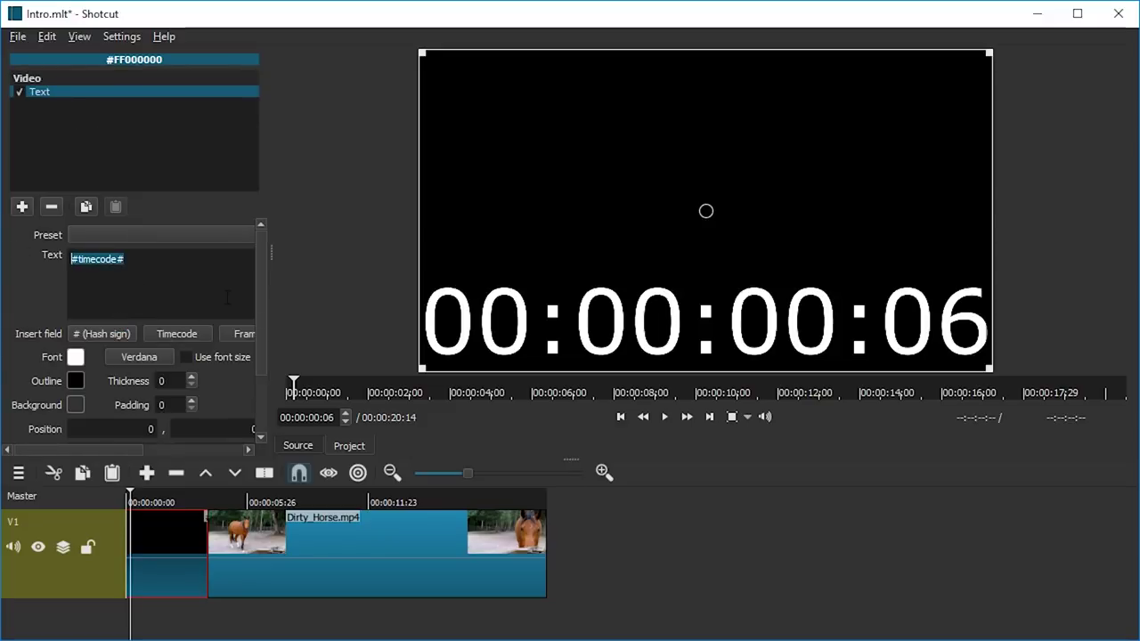
# Enter 'OPEN SOURCE BUG' as the title text and set vertical fit to Middle.
pyautogui.write('OPEN SOURCE BUG')
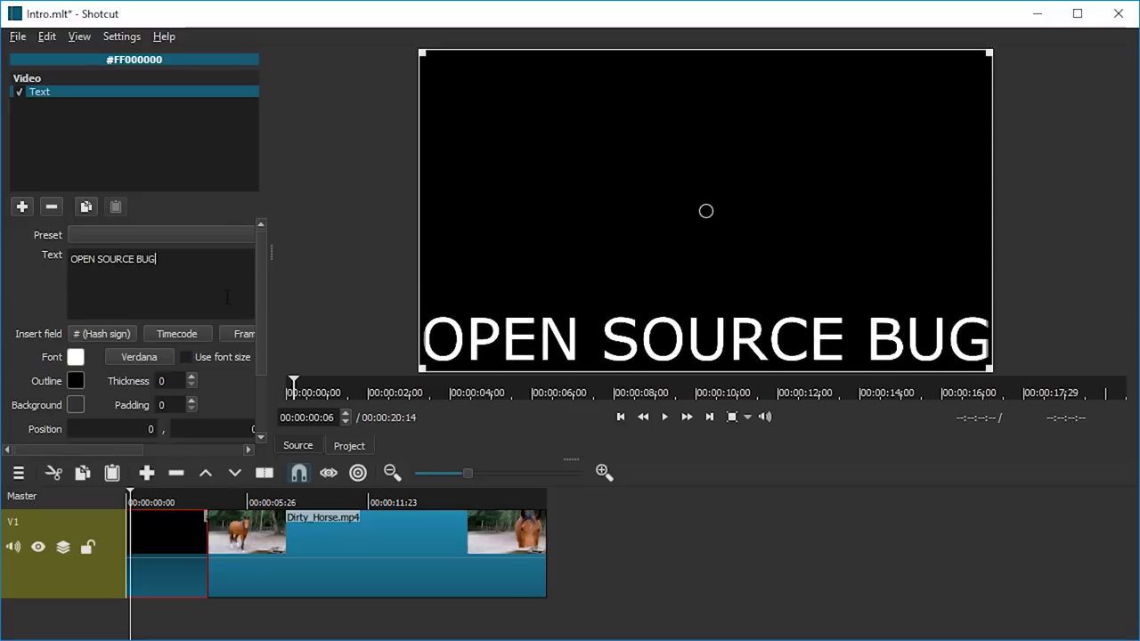
pyautogui.moveTo(272, 248); pyautogui.dragTo(508, 244)
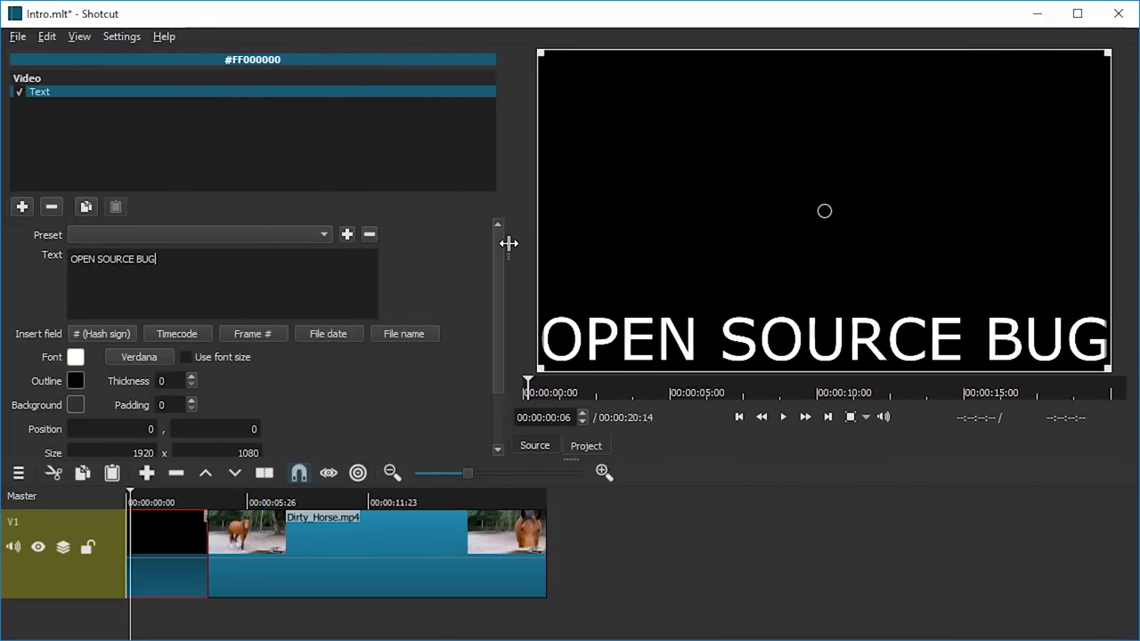
pyautogui.scroll(-2, 327, 365)
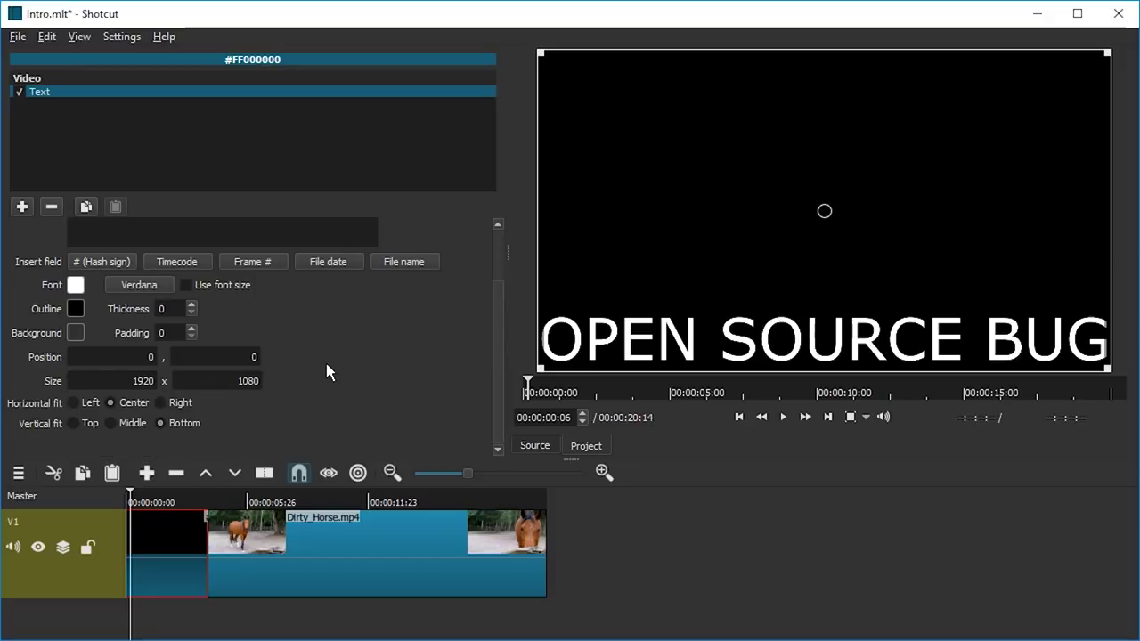
pyautogui.click(110, 423)
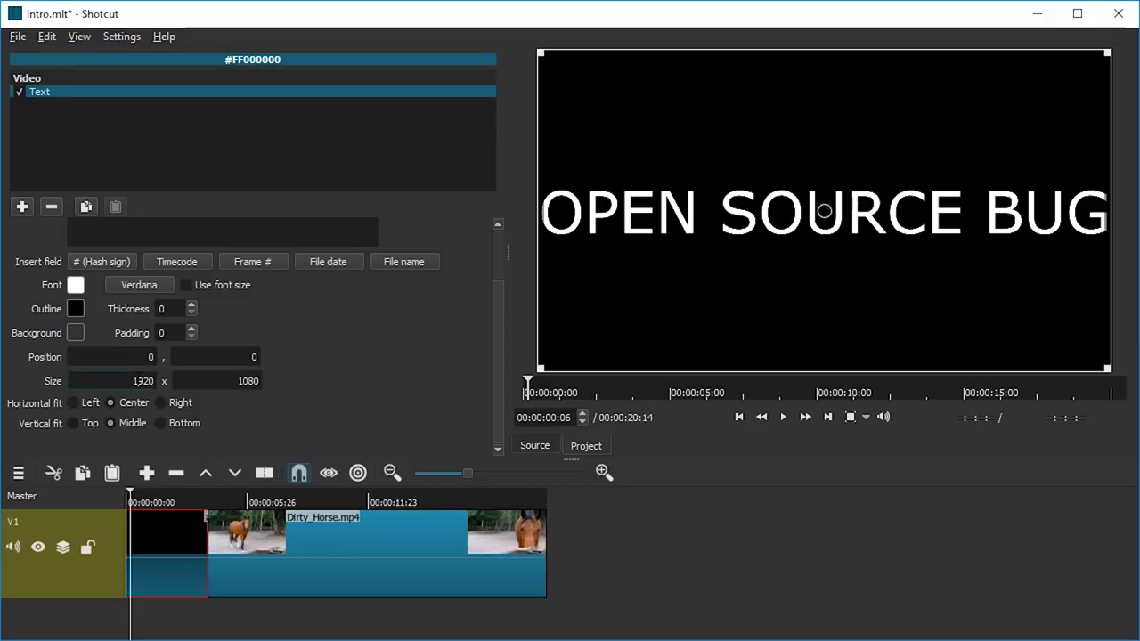
# Size the title box 1520×1080 and place it at position 200, 0.
pyautogui.press('BackSpace')
pyautogui.write('521')
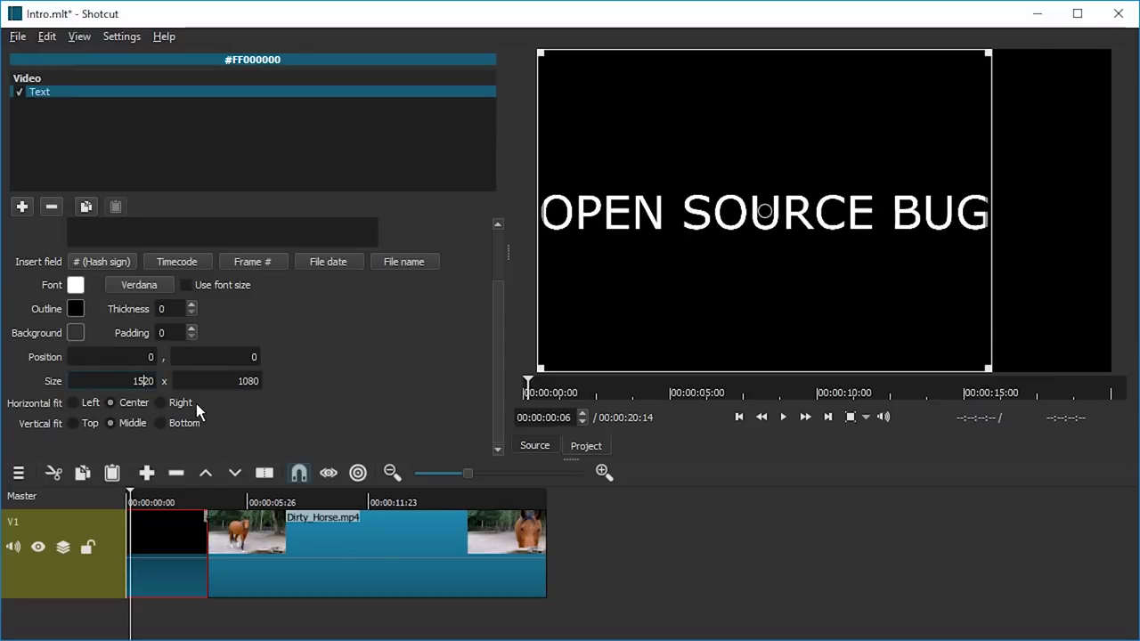
pyautogui.moveTo(766, 204); pyautogui.dragTo(841, 221)
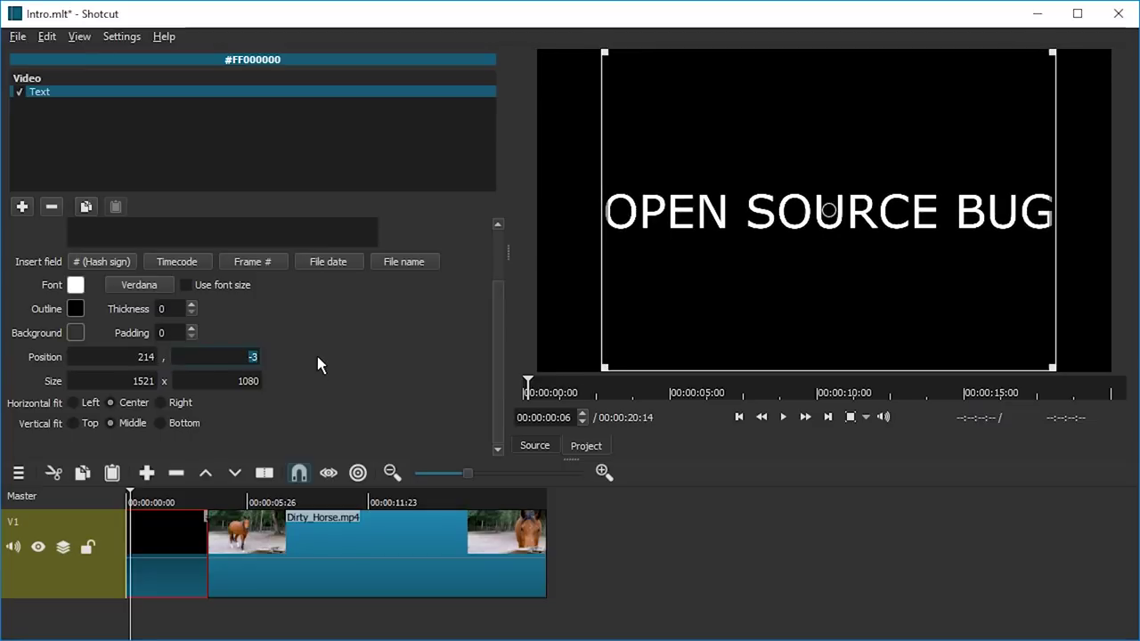
pyautogui.write('0')
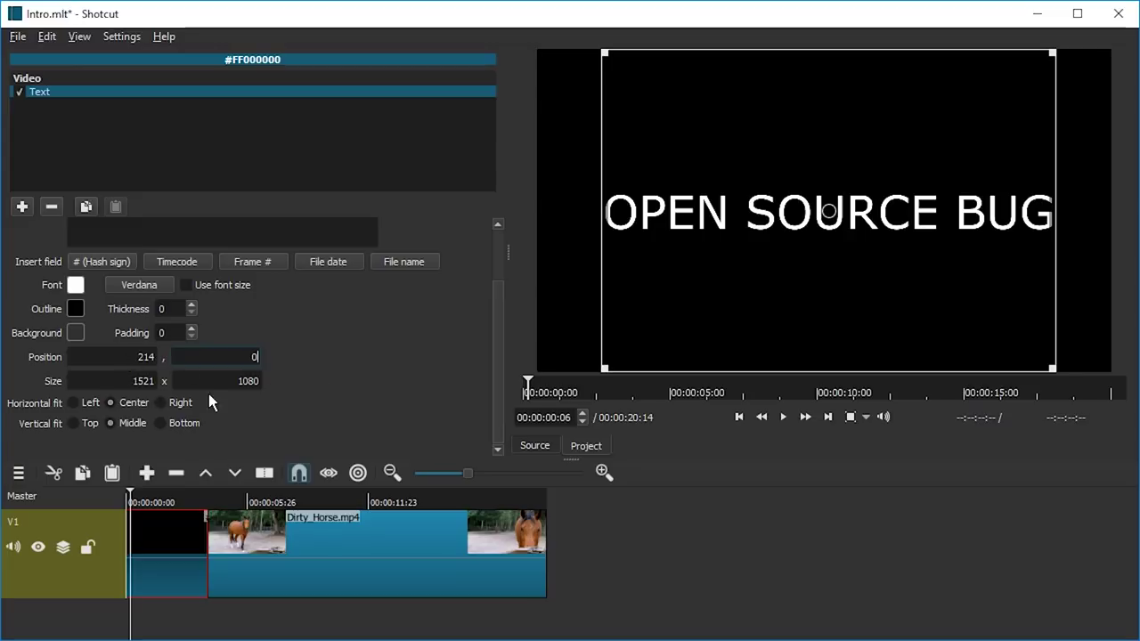
pyautogui.click(154, 381)
pyautogui.doubleClick(142, 383)
pyautogui.doubleClick(140, 357)
pyautogui.write('200')
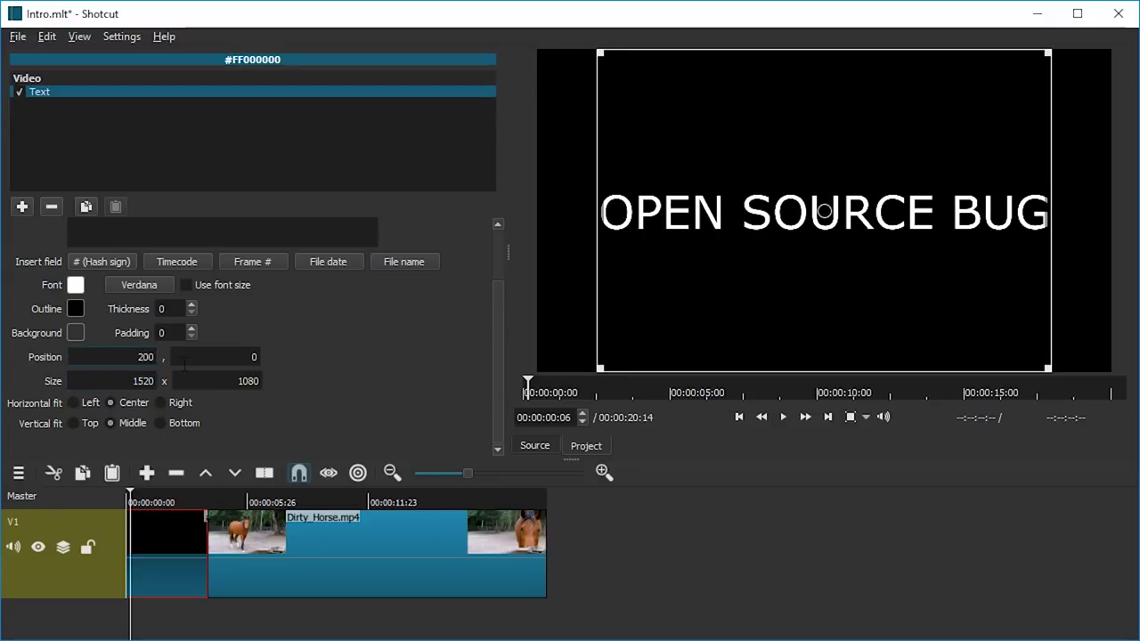
# Set the title font to Ubuntu Medium, then bring the Intro folder's File Explorer window forward.
pyautogui.click(133, 285)
pyautogui.click(409, 211)
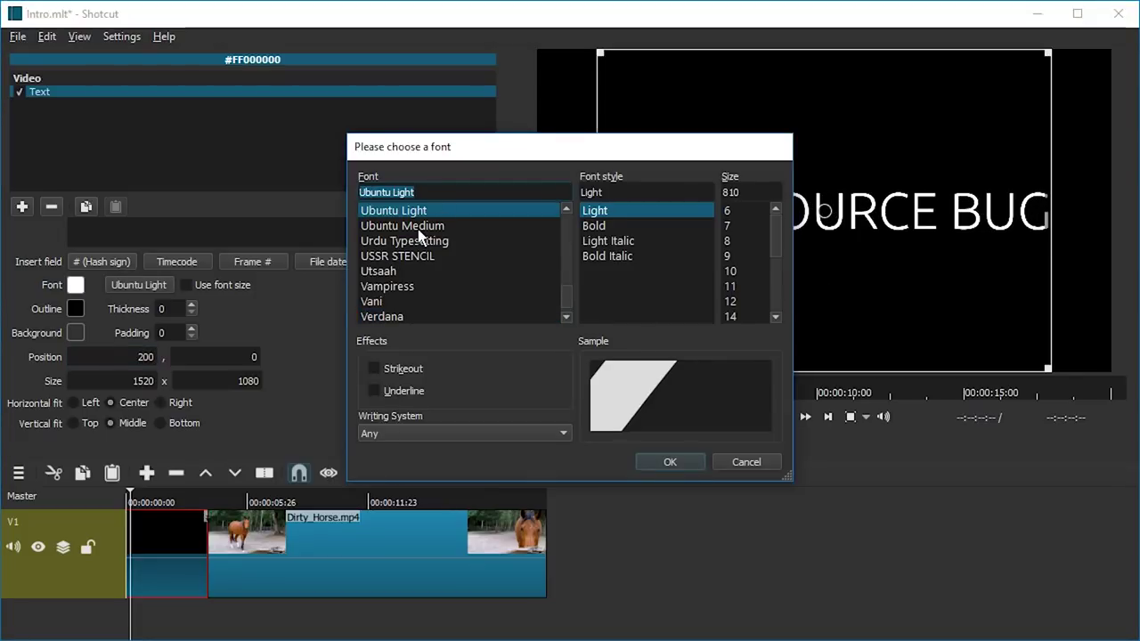
pyautogui.click(417, 228)
pyautogui.moveTo(554, 145); pyautogui.dragTo(343, 148)
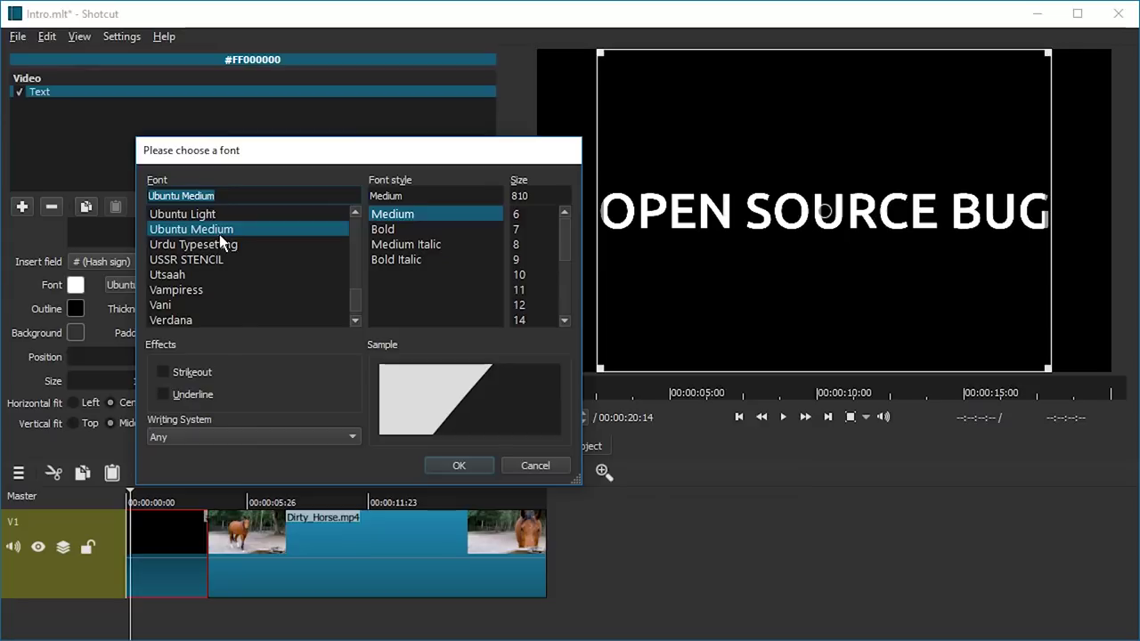
pyautogui.click(391, 229)
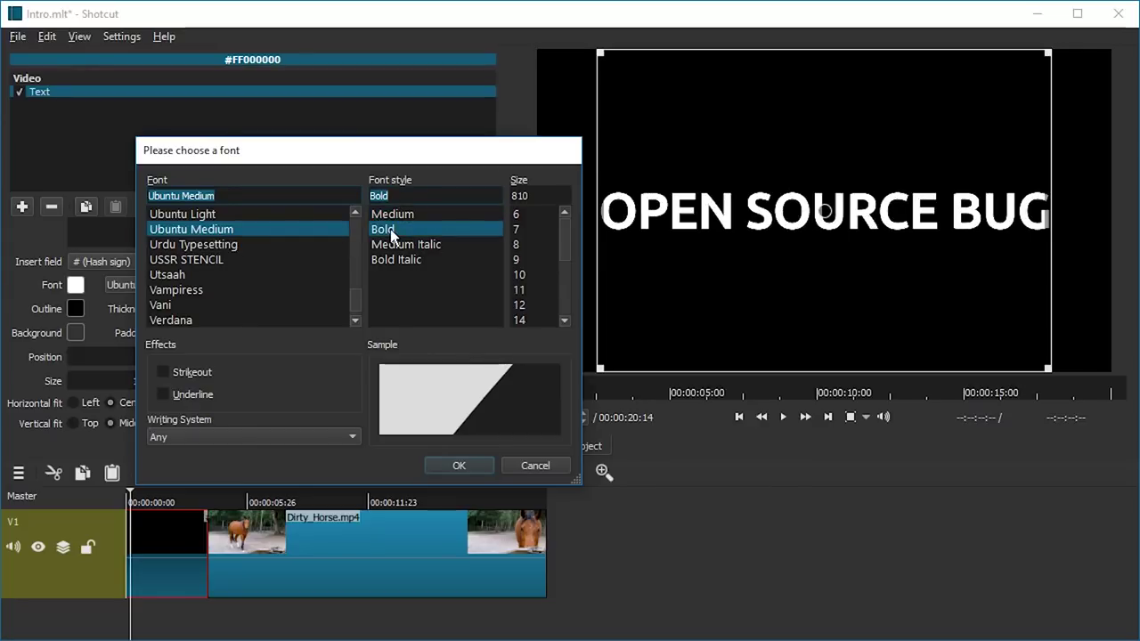
pyautogui.click(396, 218)
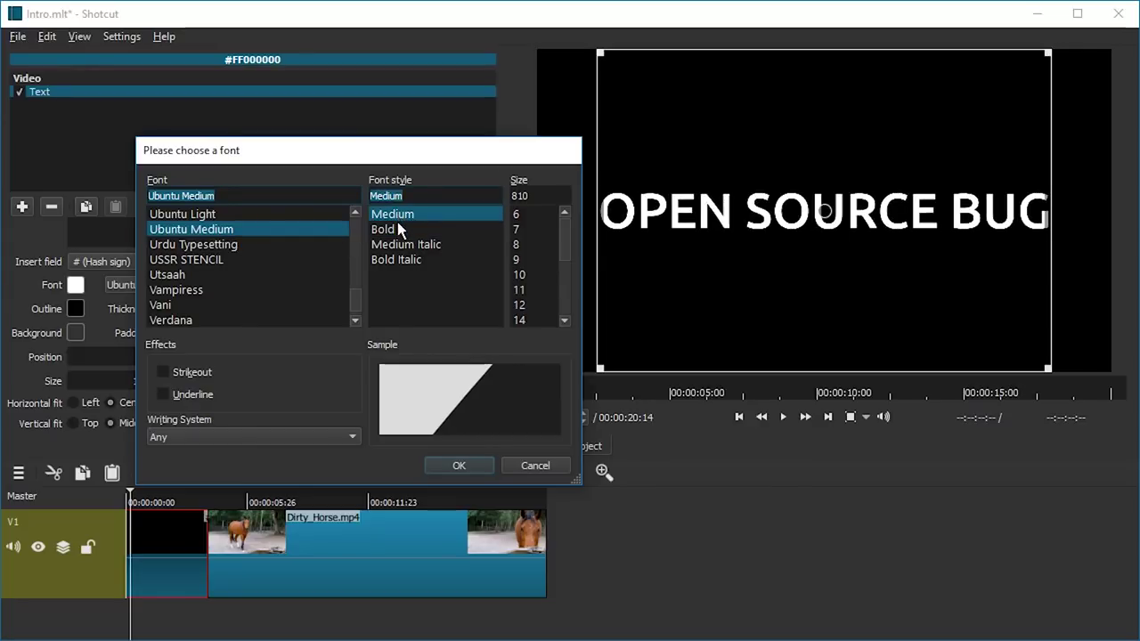
pyautogui.click(460, 461)
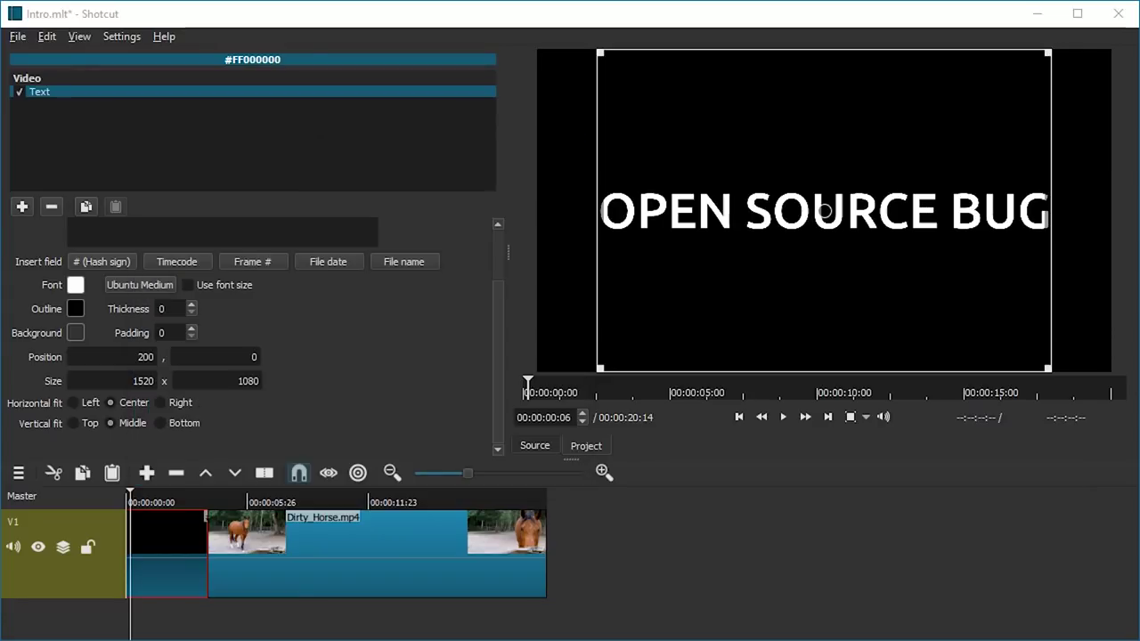
pyautogui.hotkey('alt', 'Tab')
pyautogui.moveTo(933, 263); pyautogui.dragTo(814, 173)
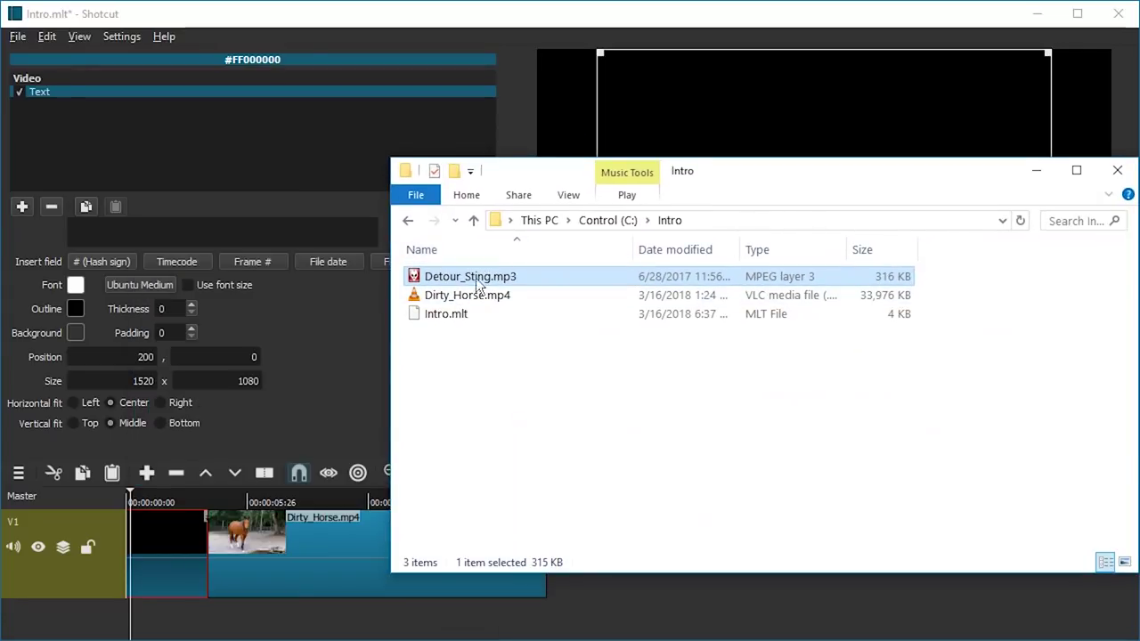
# Add an empty audio track A1 to the timeline.
pyautogui.moveTo(479, 283); pyautogui.dragTo(494, 402)
pyautogui.click(17, 475)
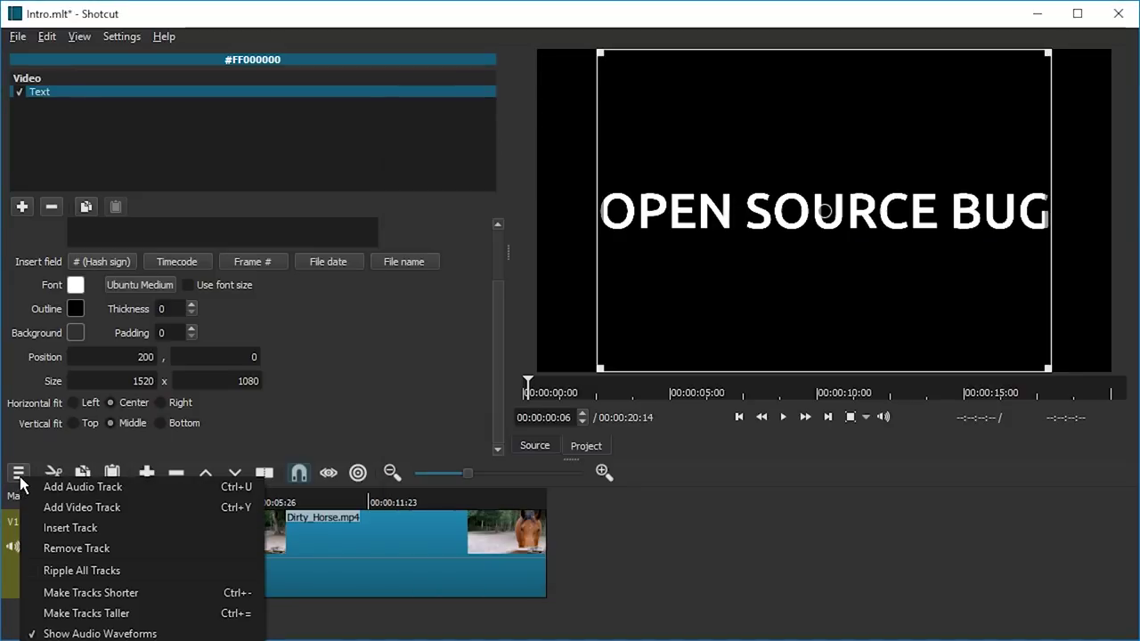
pyautogui.click(53, 486)
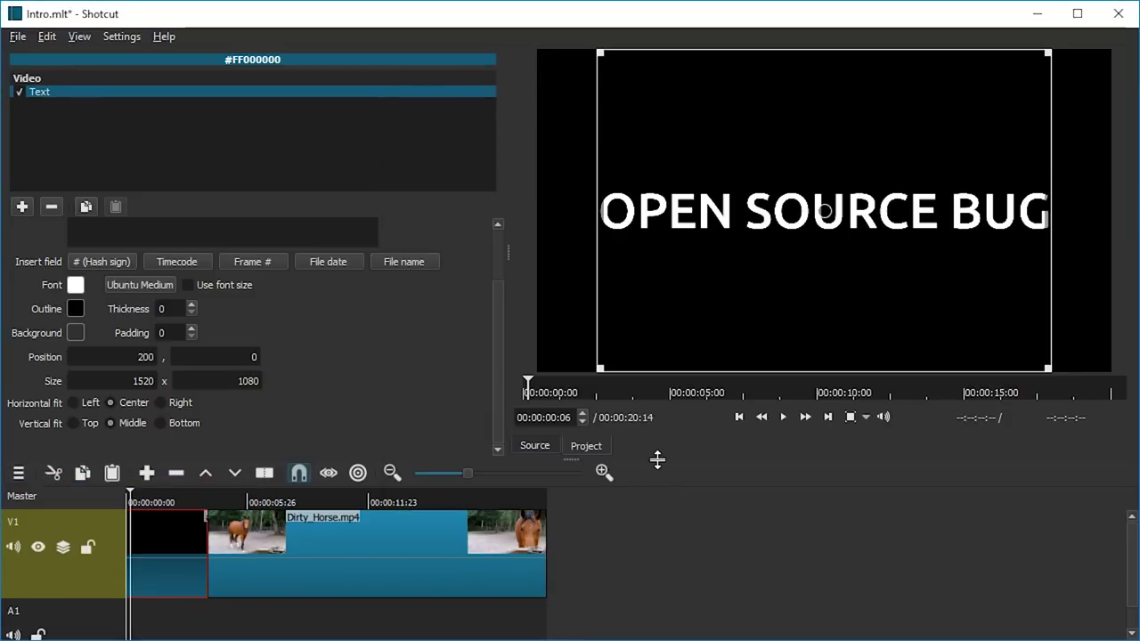
pyautogui.moveTo(657, 460); pyautogui.dragTo(656, 331)
# Load Detour_Sting.mp3 into the player and drag it toward track A1.
pyautogui.hotkey('alt', 'Tab')
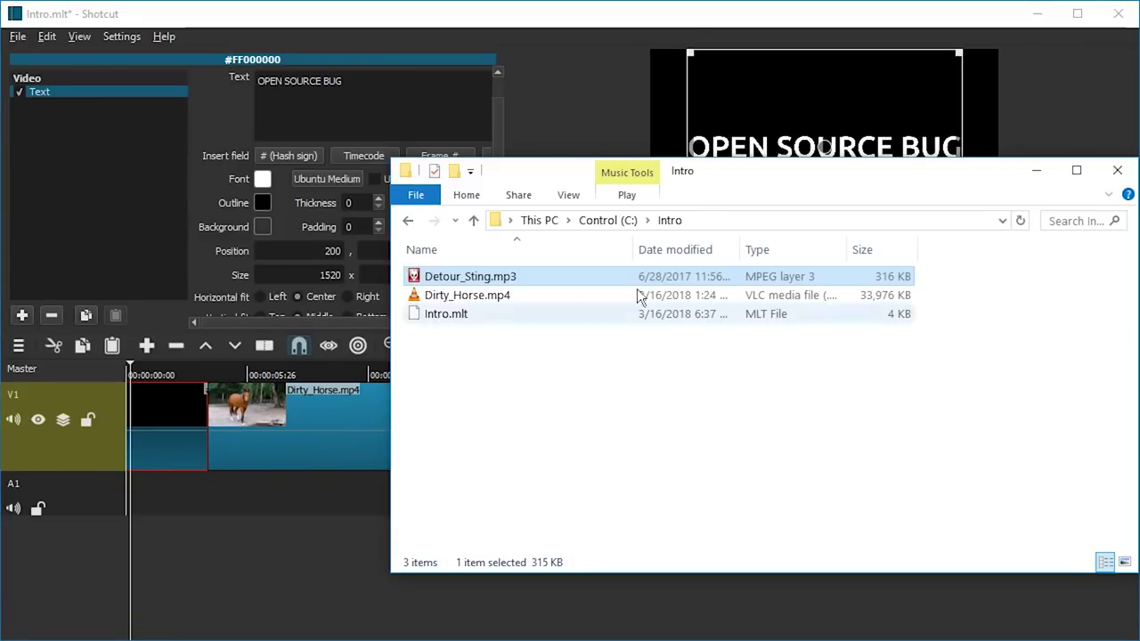
pyautogui.moveTo(449, 277); pyautogui.dragTo(175, 492)
pyautogui.click(176, 493)
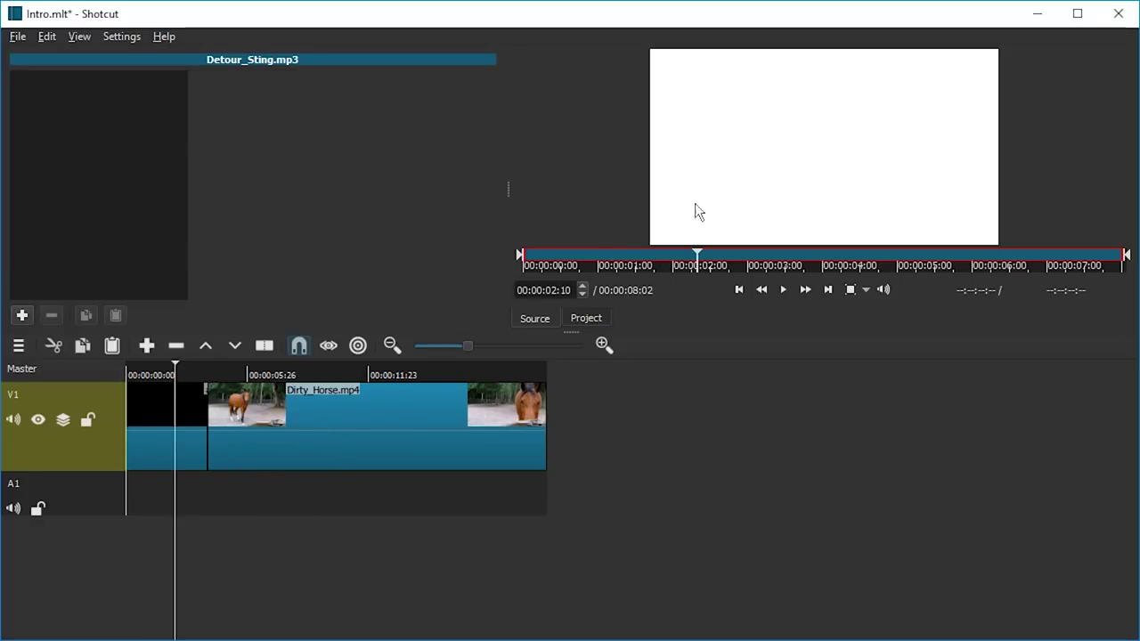
pyautogui.moveTo(788, 131); pyautogui.dragTo(460, 471)
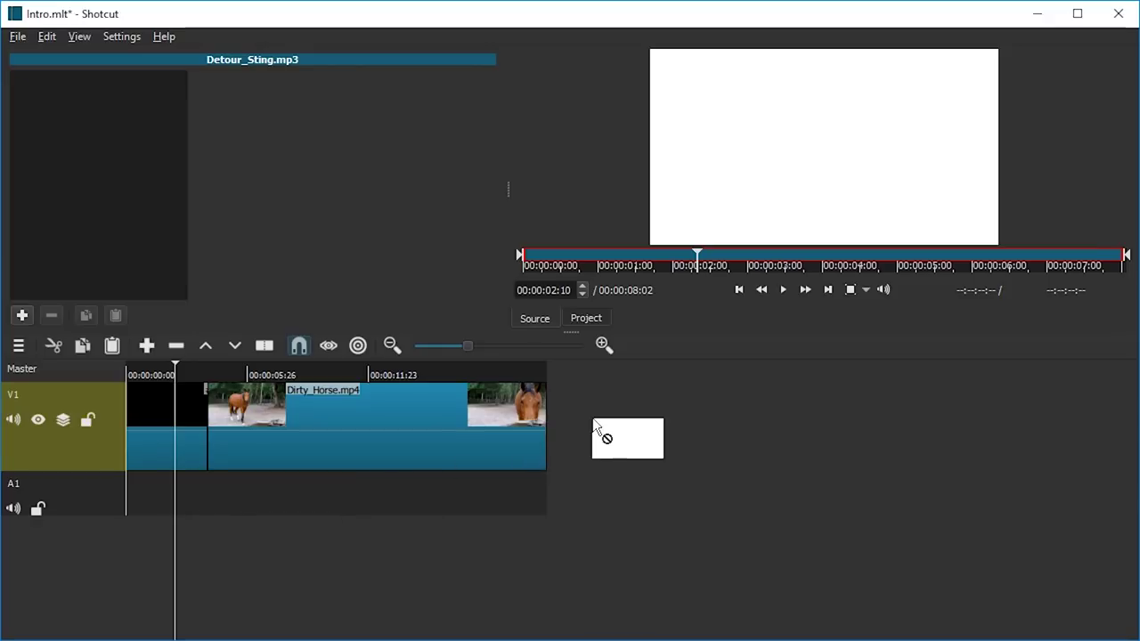
# Save the project to C:/Intro/Intro.mlt, close Shotcut, and reopen Intro.mlt.
pyautogui.click(17, 37)
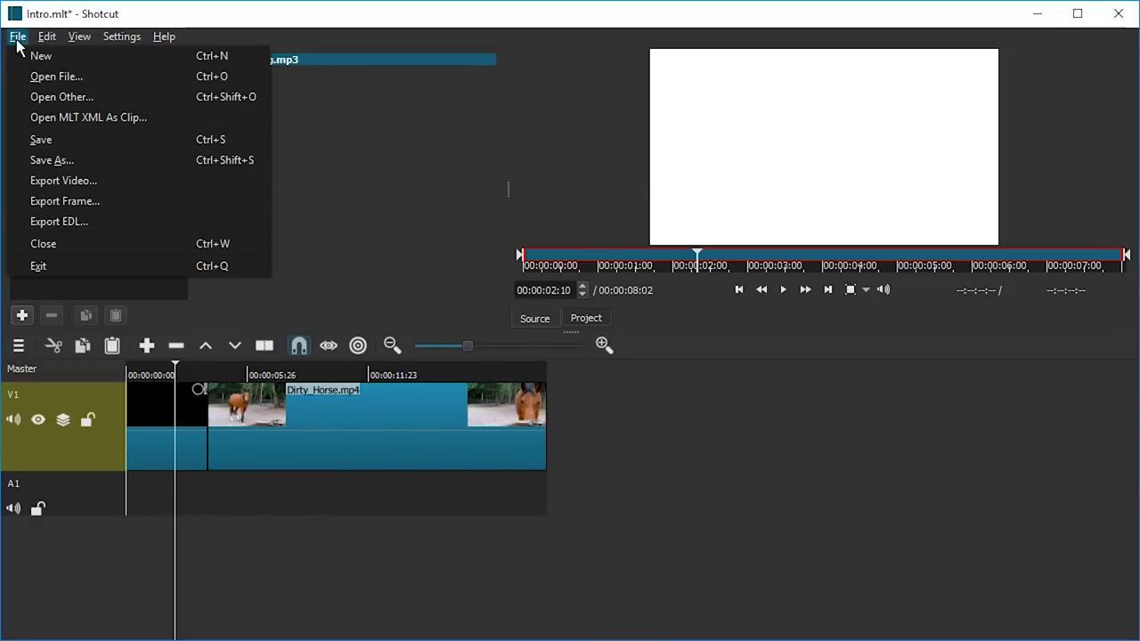
pyautogui.click(46, 140)
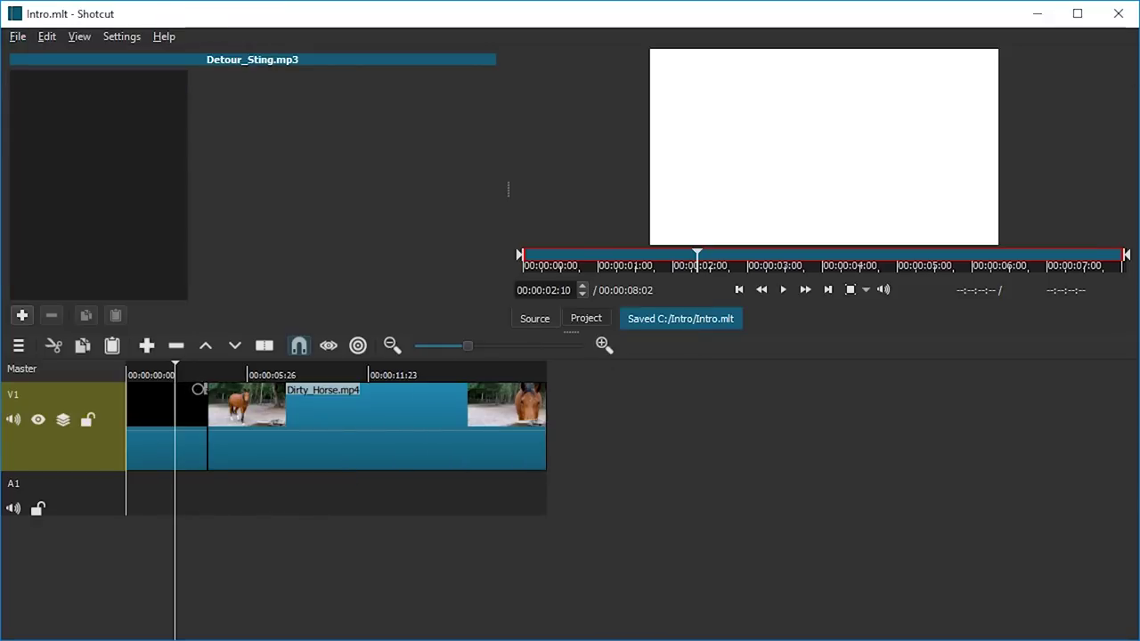
pyautogui.click(1121, 15)
pyautogui.moveTo(433, 312); pyautogui.dragTo(136, 137)
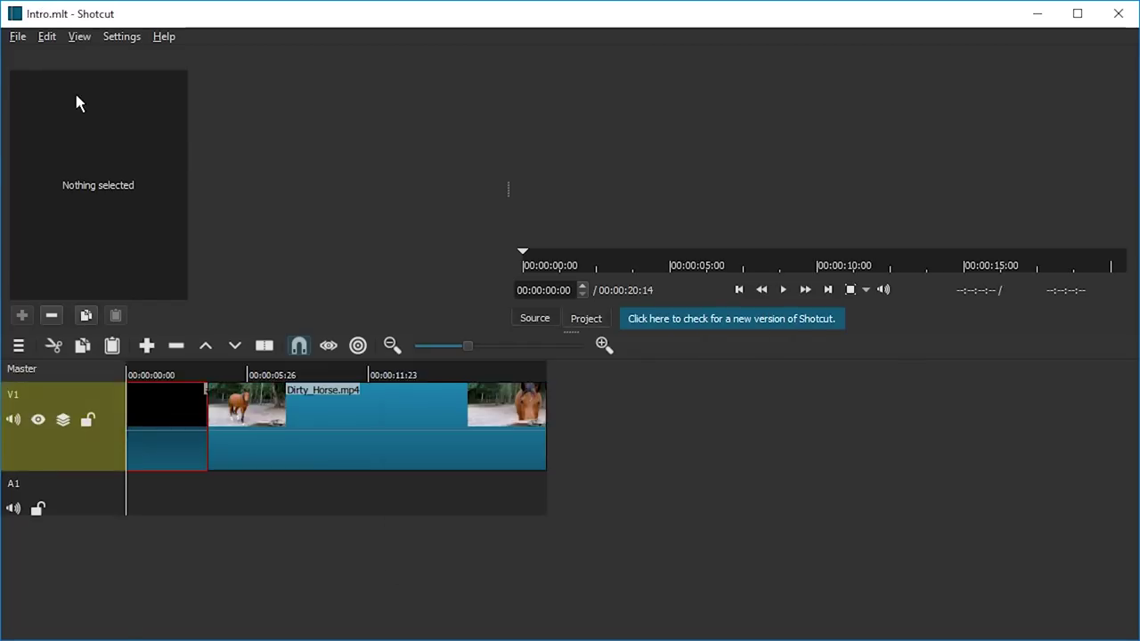
# Place Detour_Sting.mp3 at the start of audio track A1.
pyautogui.hotkey('alt', 'Tab')
pyautogui.moveTo(458, 204); pyautogui.dragTo(192, 483)
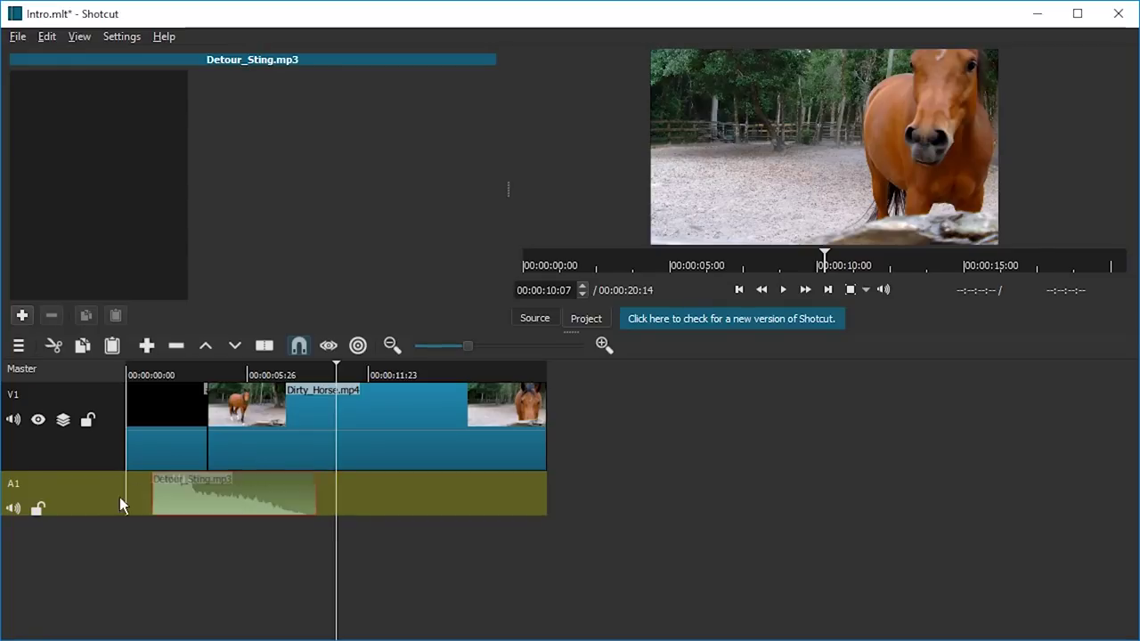
pyautogui.moveTo(119, 504); pyautogui.dragTo(104, 507)
pyautogui.click(222, 490)
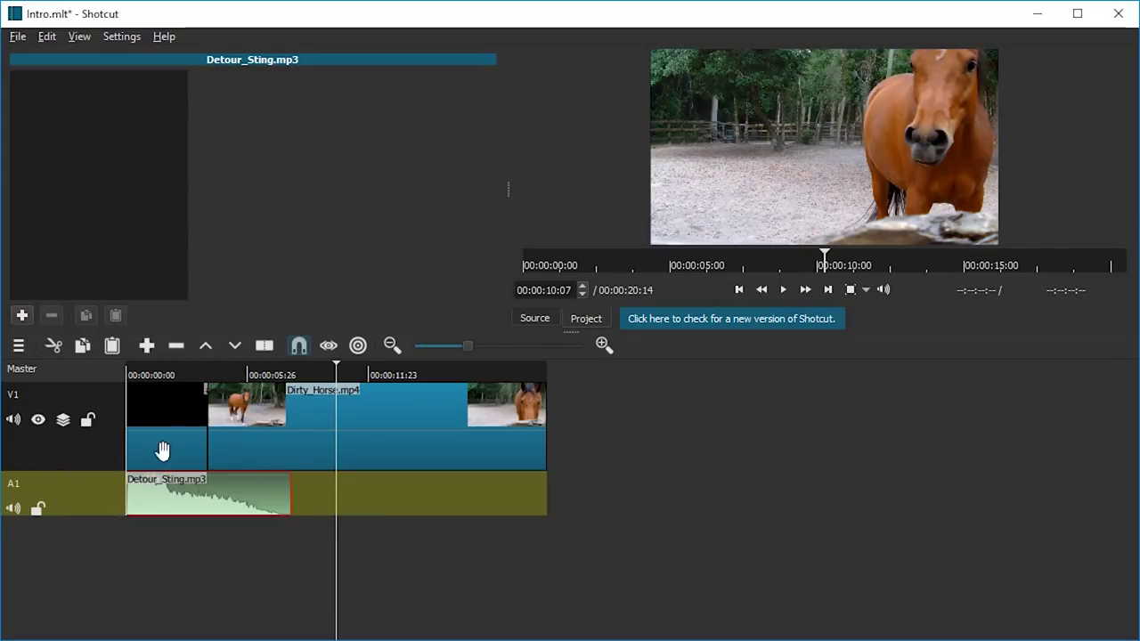
# Add a Gain/Volume filter to the sting clip set to -16 dB.
pyautogui.click(22, 315)
pyautogui.click(98, 303)
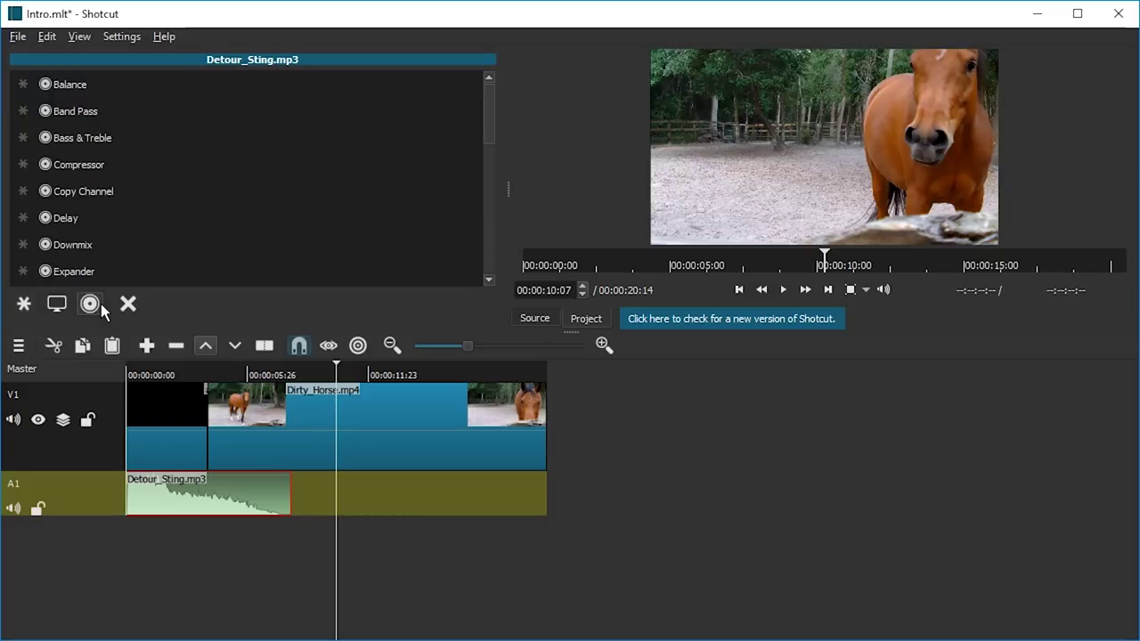
pyautogui.scroll(-2, 130, 232)
pyautogui.click(130, 244)
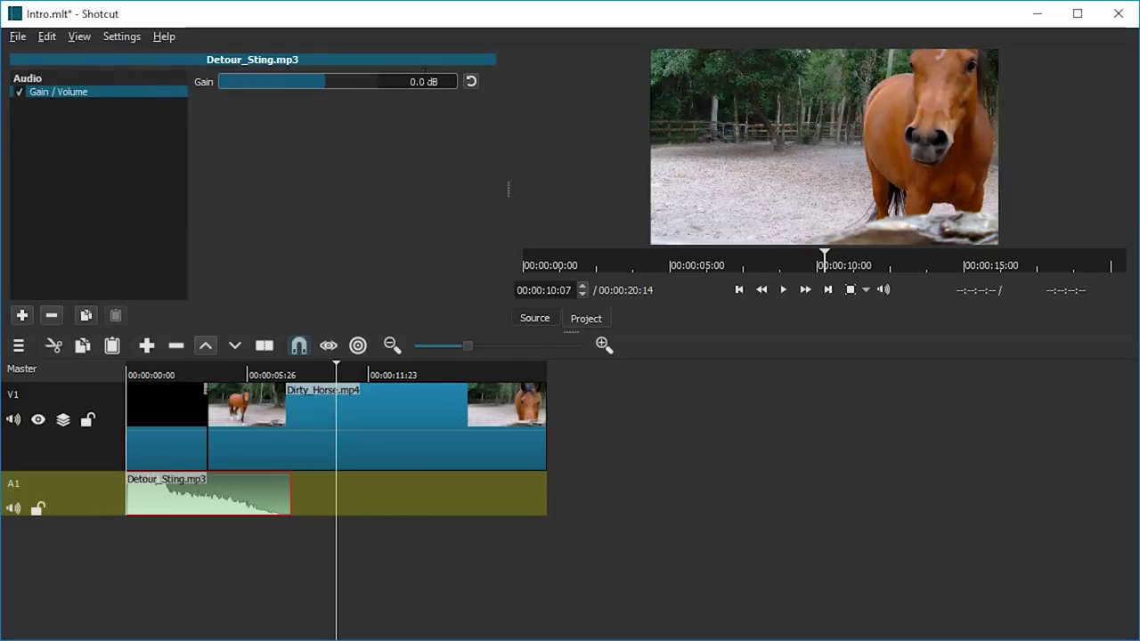
pyautogui.click(425, 85)
pyautogui.write('-16')
pyautogui.press('Return')
# Play the intro from the beginning to review it, then return to the start.
pyautogui.press('End')
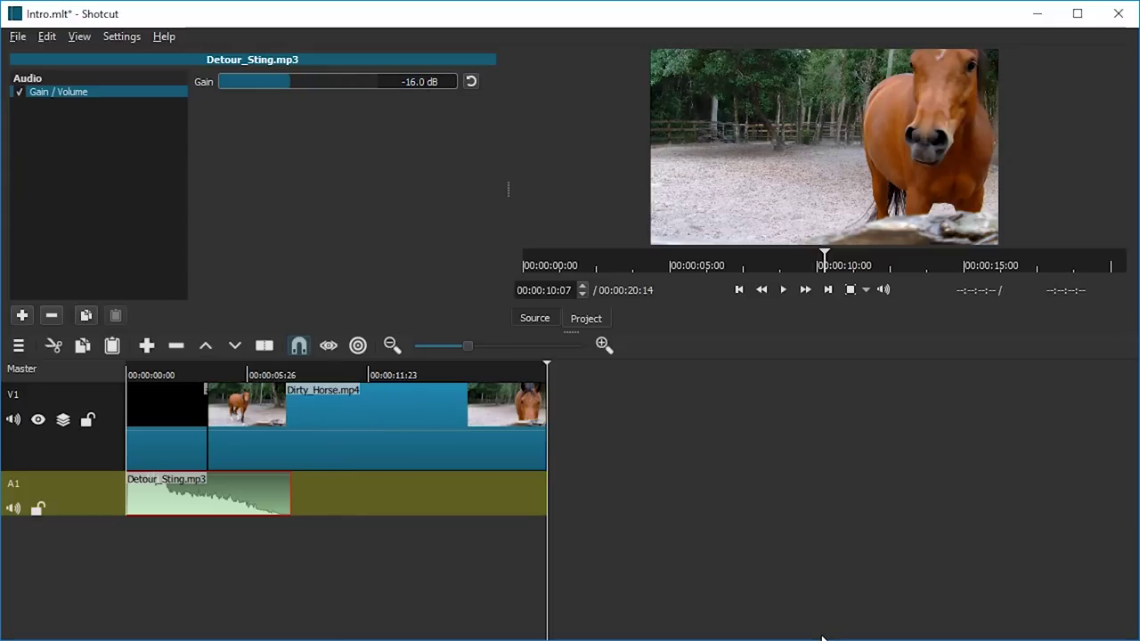
pyautogui.press('Home')
pyautogui.press('space')
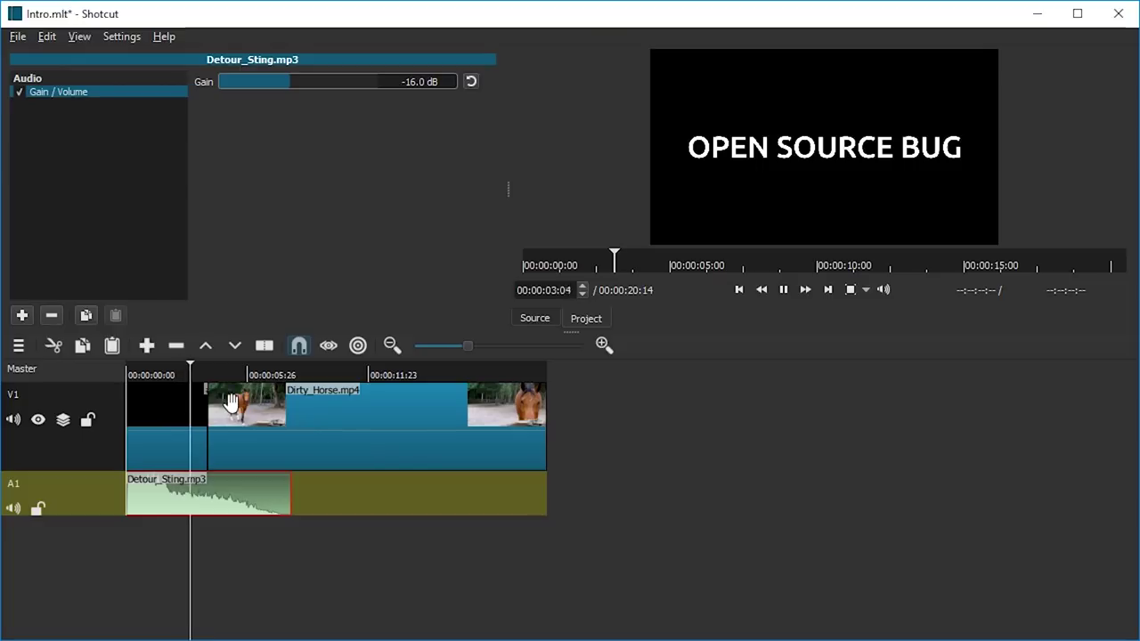
pyautogui.press('space')
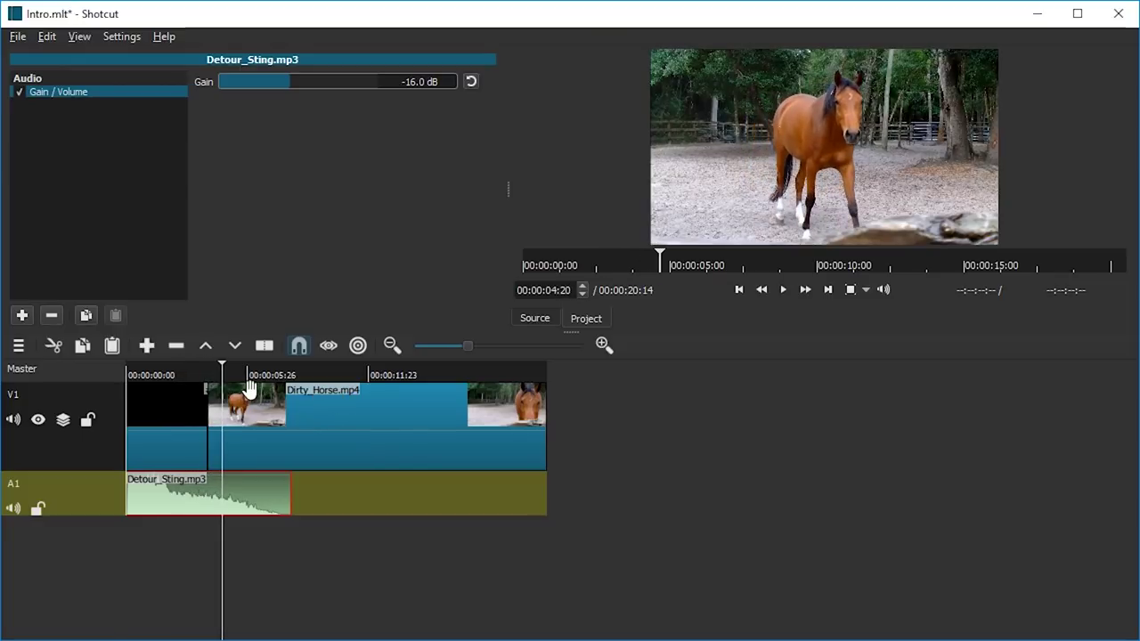
pyautogui.press('Home')
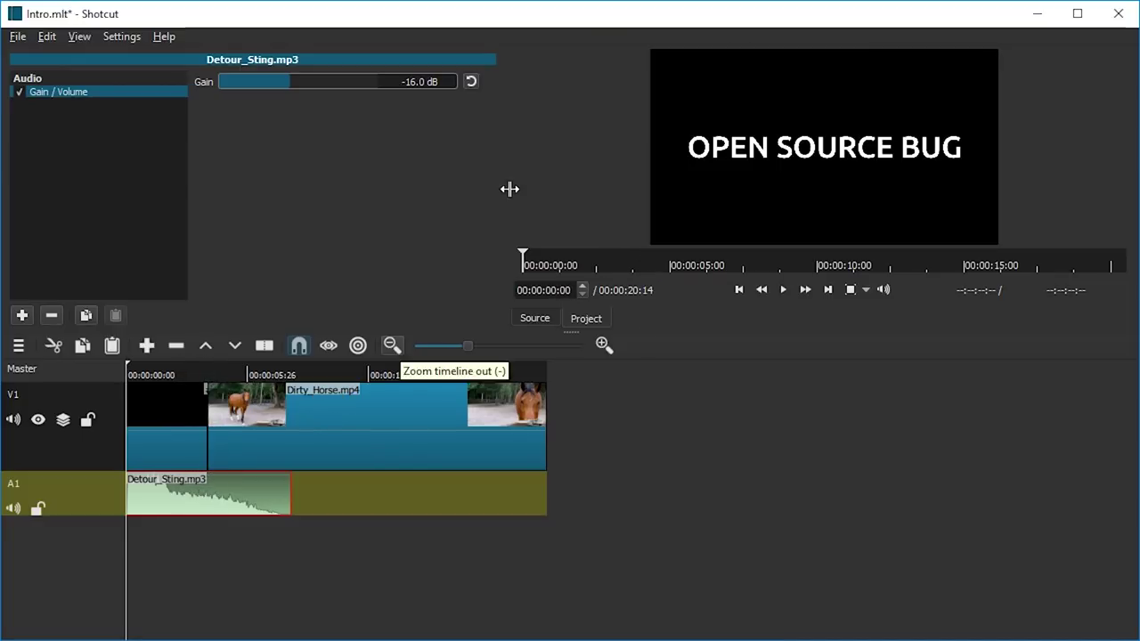
# Enlarge the preview and zoom the timeline around the horse footage at 12 seconds.
pyautogui.moveTo(508, 188); pyautogui.dragTo(306, 219)
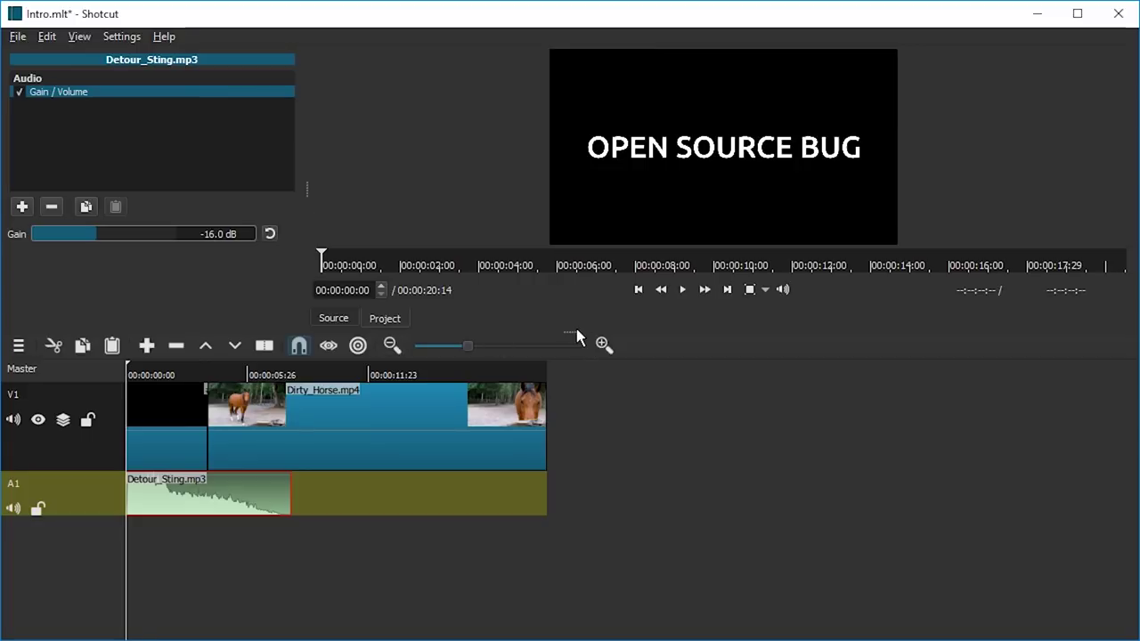
pyautogui.moveTo(575, 330); pyautogui.dragTo(574, 458)
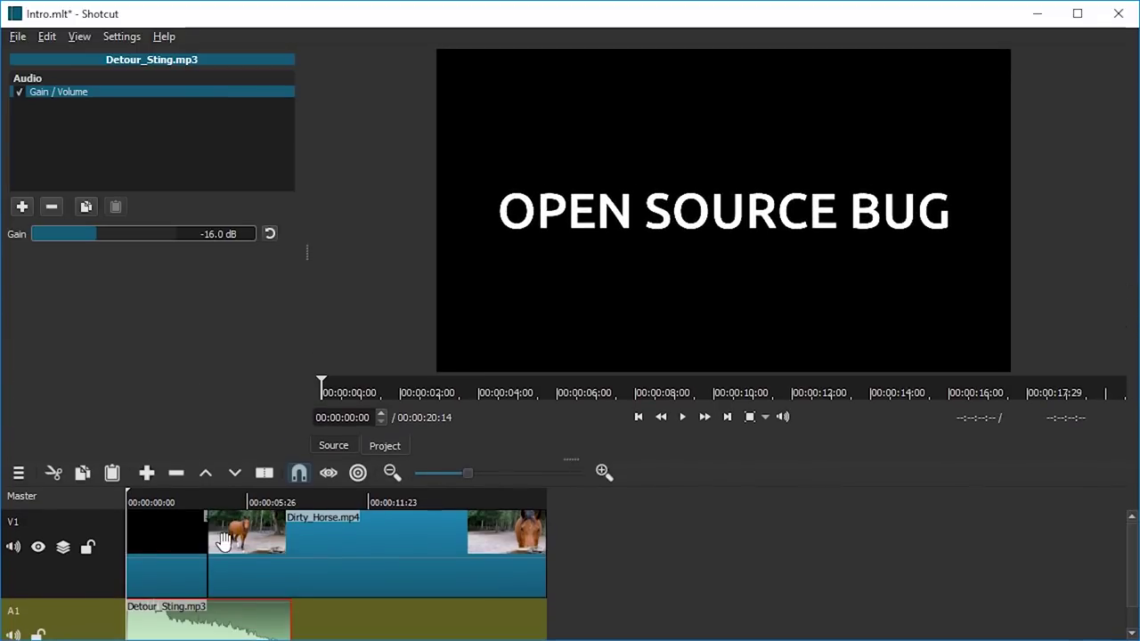
pyautogui.click(374, 499)
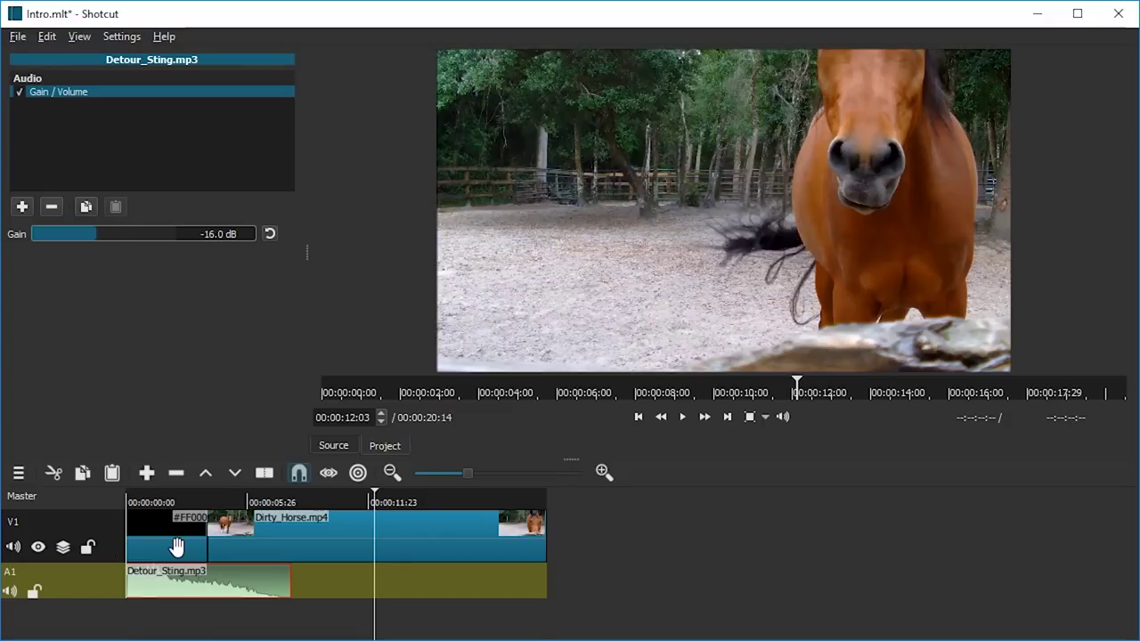
pyautogui.scroll(2, 173, 541)
pyautogui.scroll(2, 196, 543)
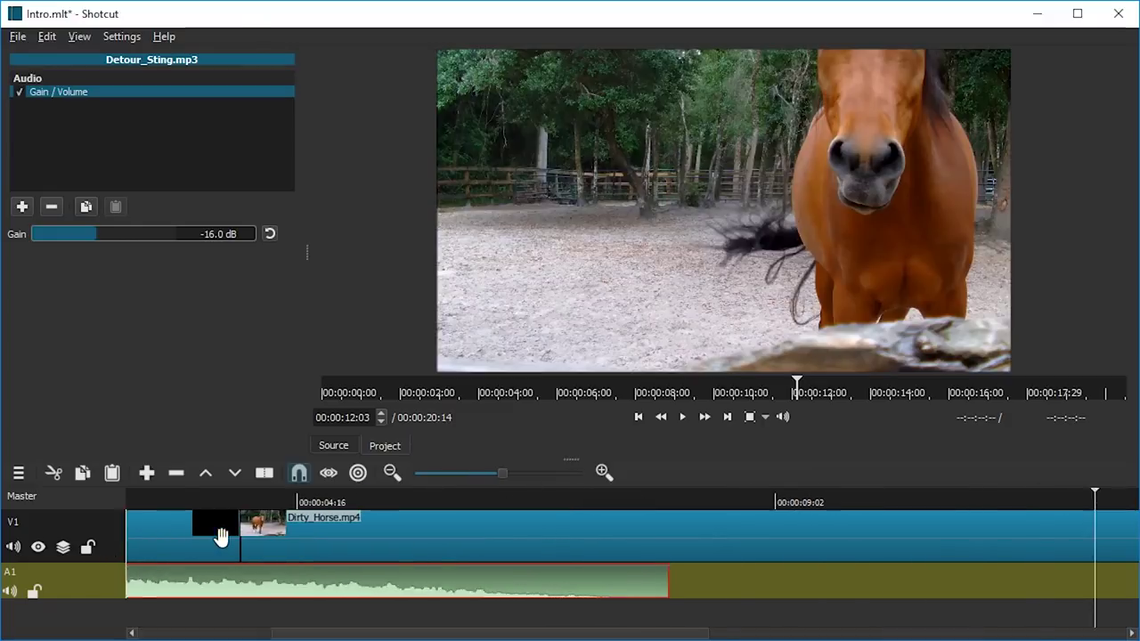
# Select the black title clip, widen the filter panel, and save to C:\Intro\Intro.mlt.
pyautogui.click(198, 540)
pyautogui.moveTo(306, 252); pyautogui.dragTo(501, 261)
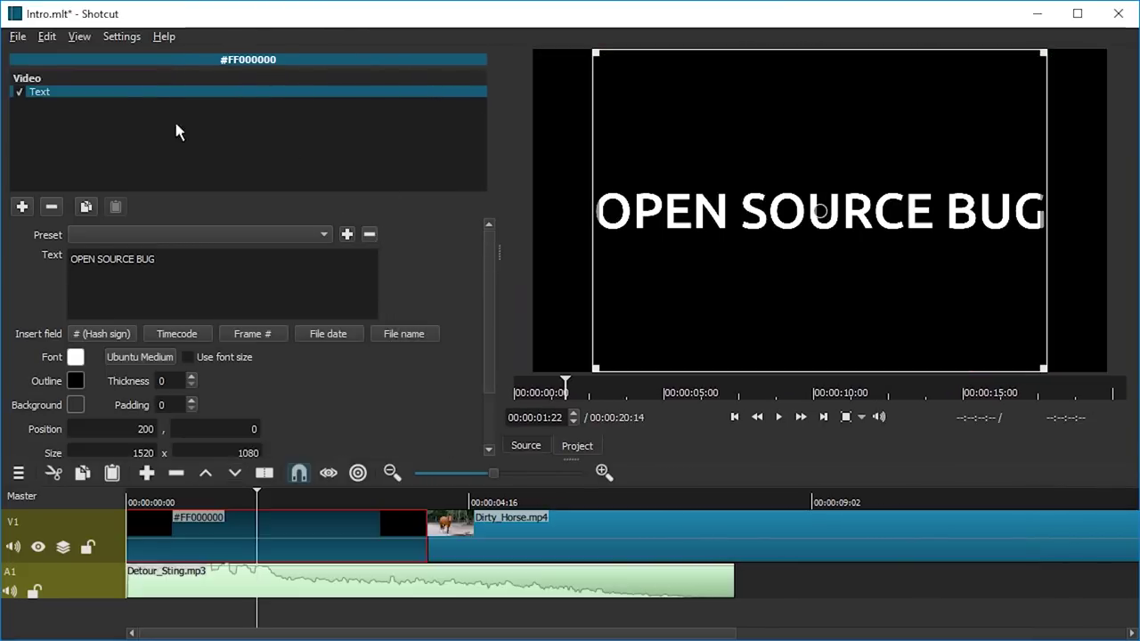
pyautogui.click(21, 36)
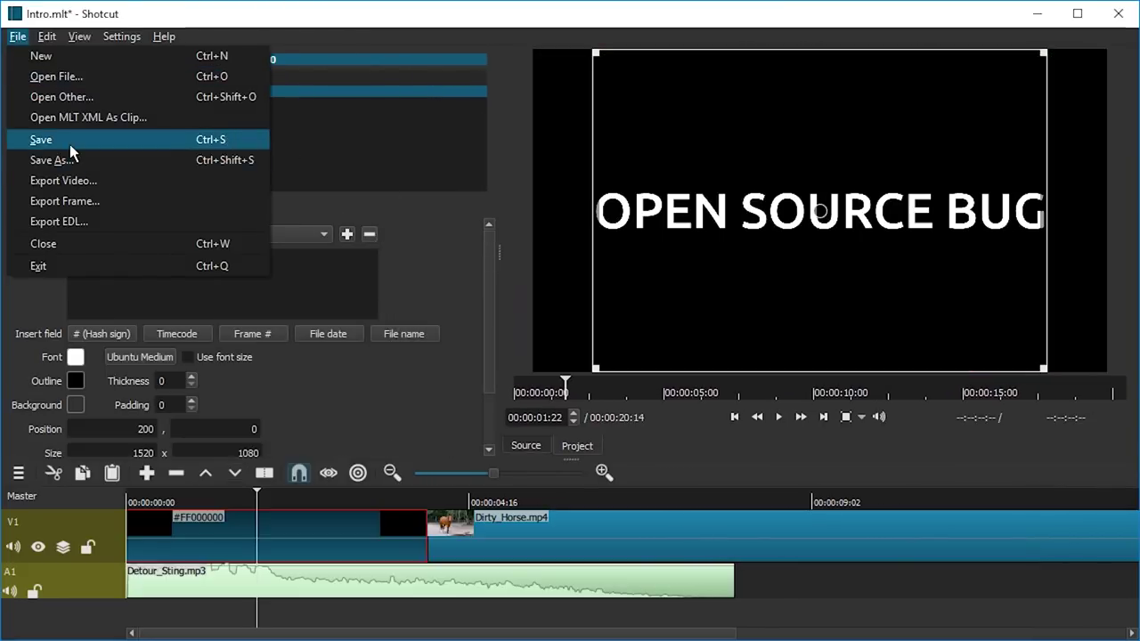
pyautogui.click(36, 142)
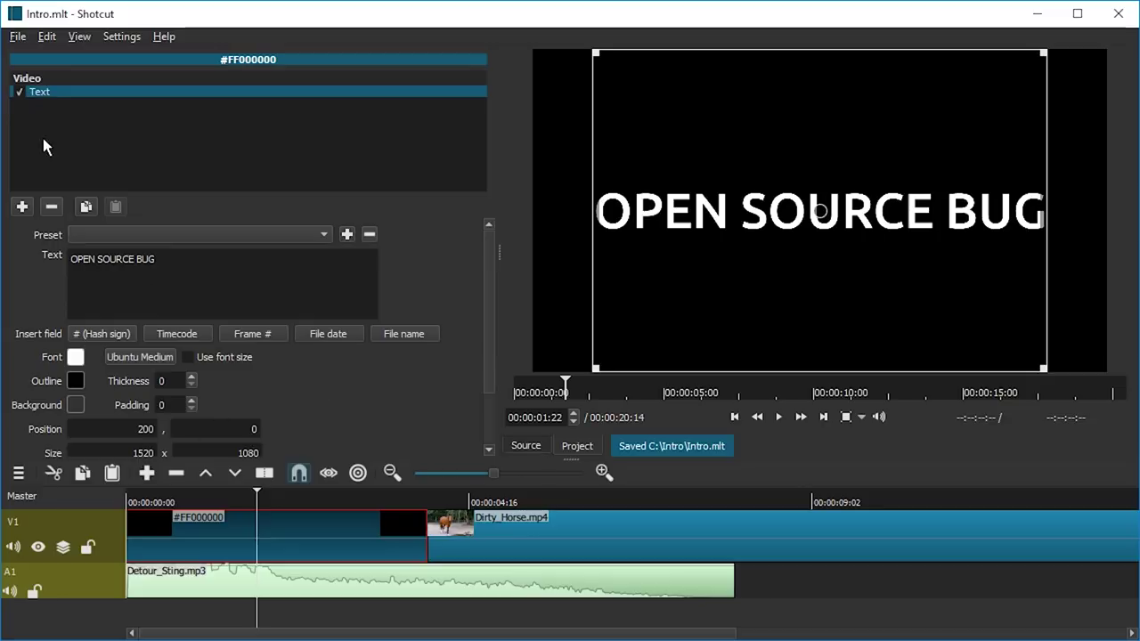
# Add Fade In Video and Fade Out Video filters to the OPEN SOURCE BUG title clip.
pyautogui.click(31, 206)
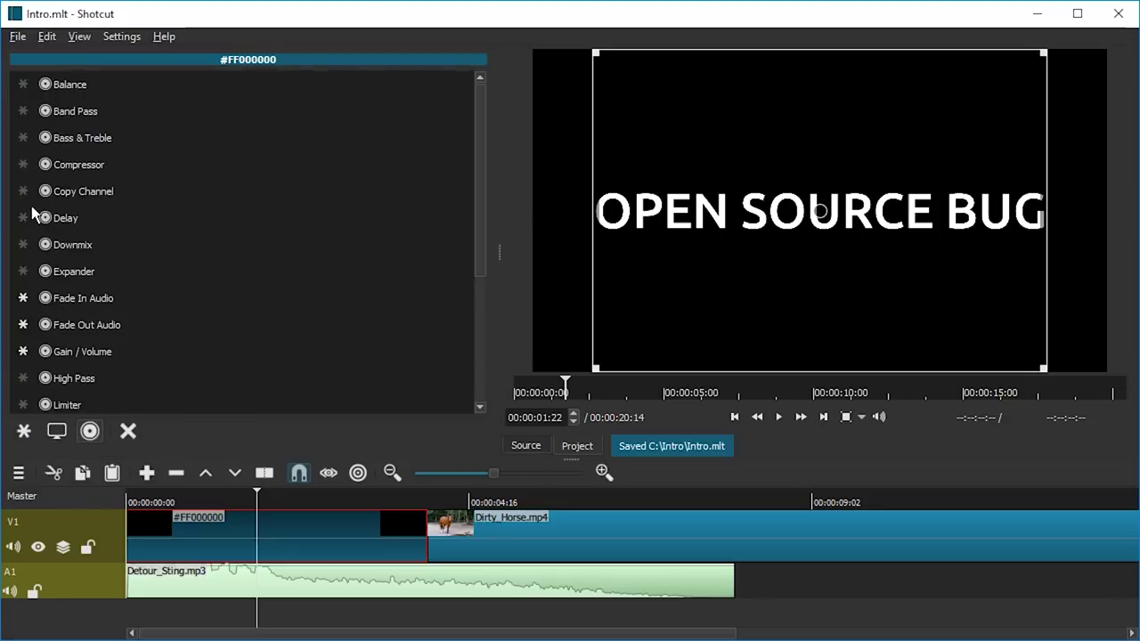
pyautogui.click(58, 440)
pyautogui.scroll(-5, 136, 318)
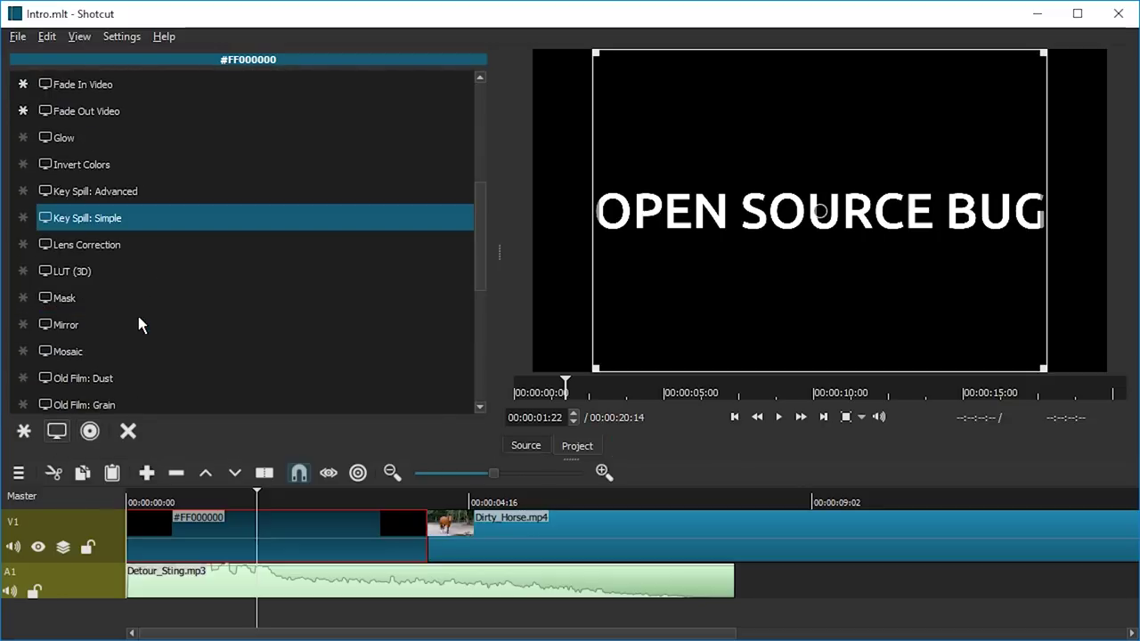
pyautogui.scroll(2, 138, 307)
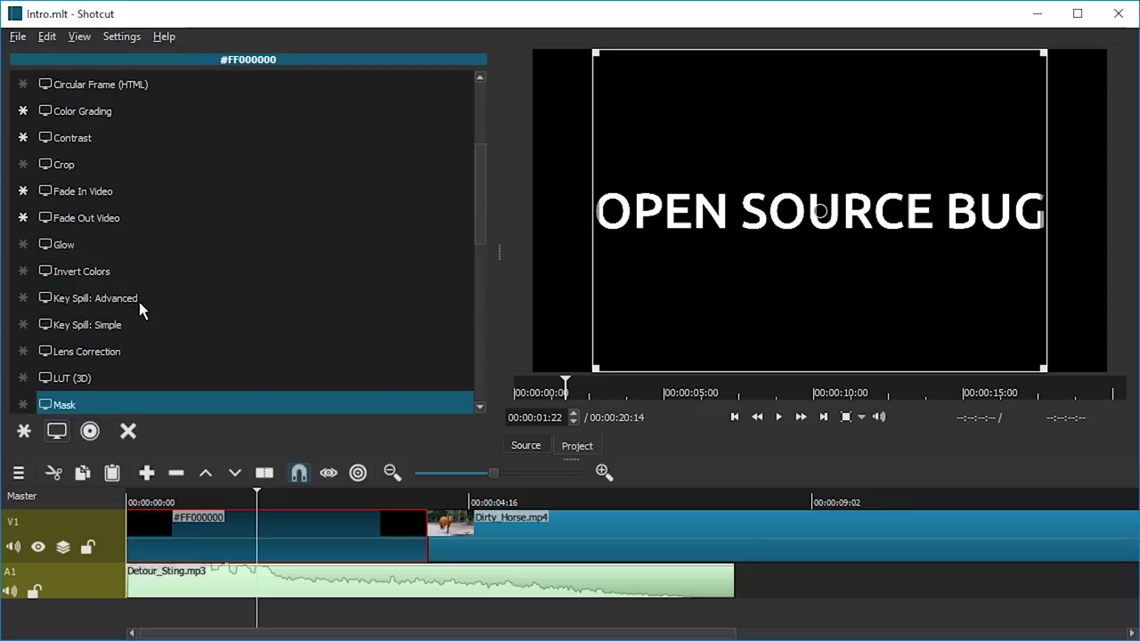
pyautogui.click(106, 195)
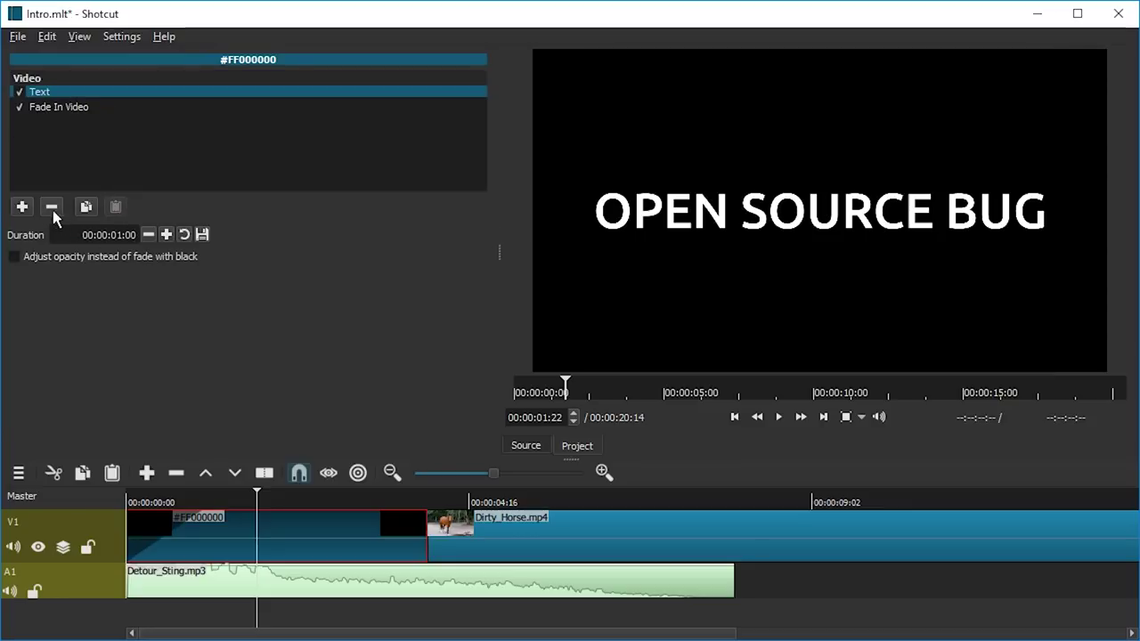
pyautogui.click(24, 208)
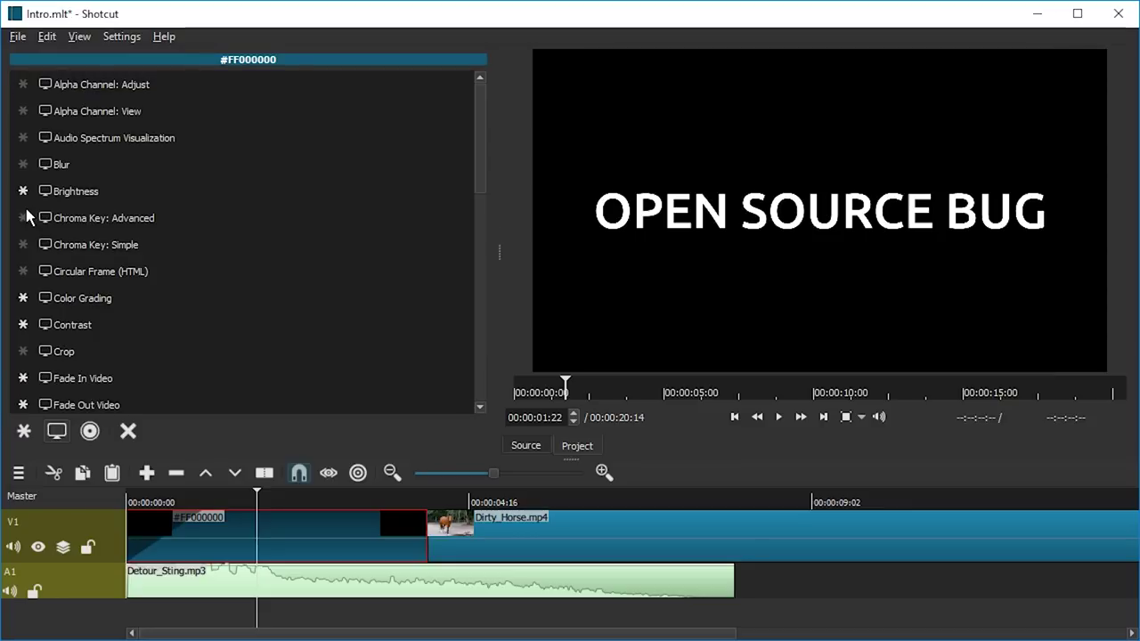
pyautogui.click(60, 403)
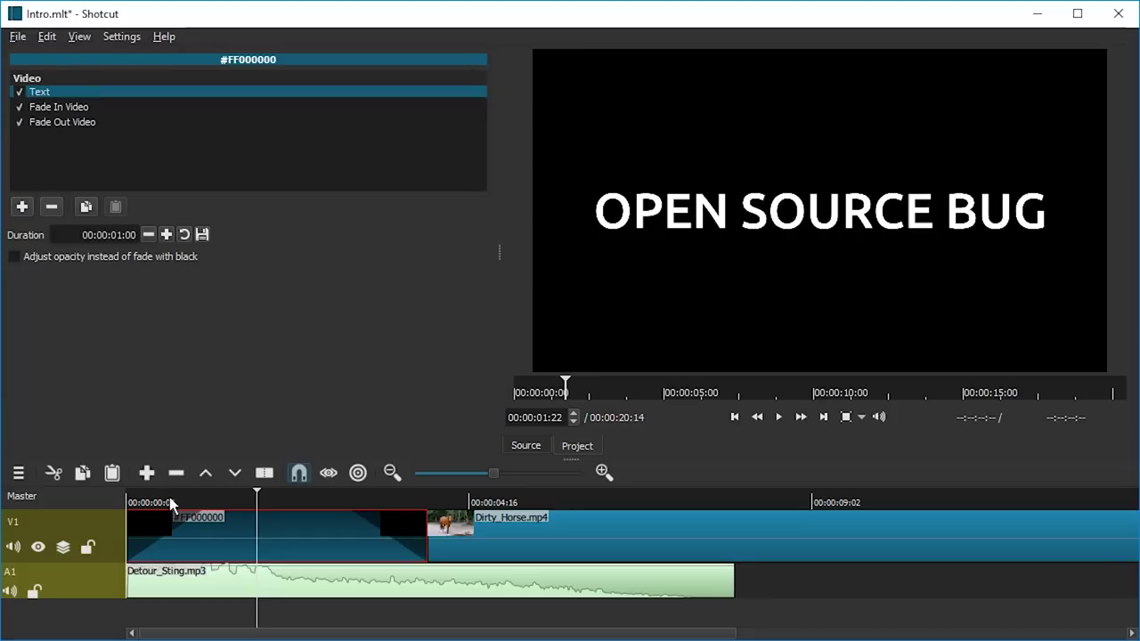
# Preview the title fade from the start, then disable the Fade Out Video filter.
pyautogui.press('Home')
pyautogui.press('space')
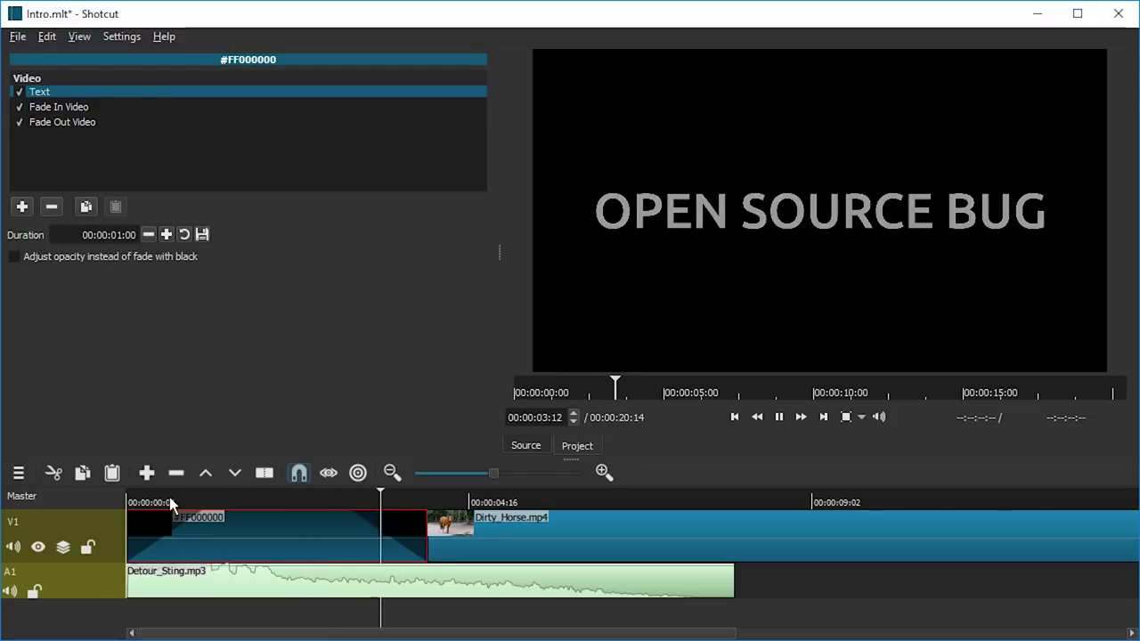
pyautogui.press('space')
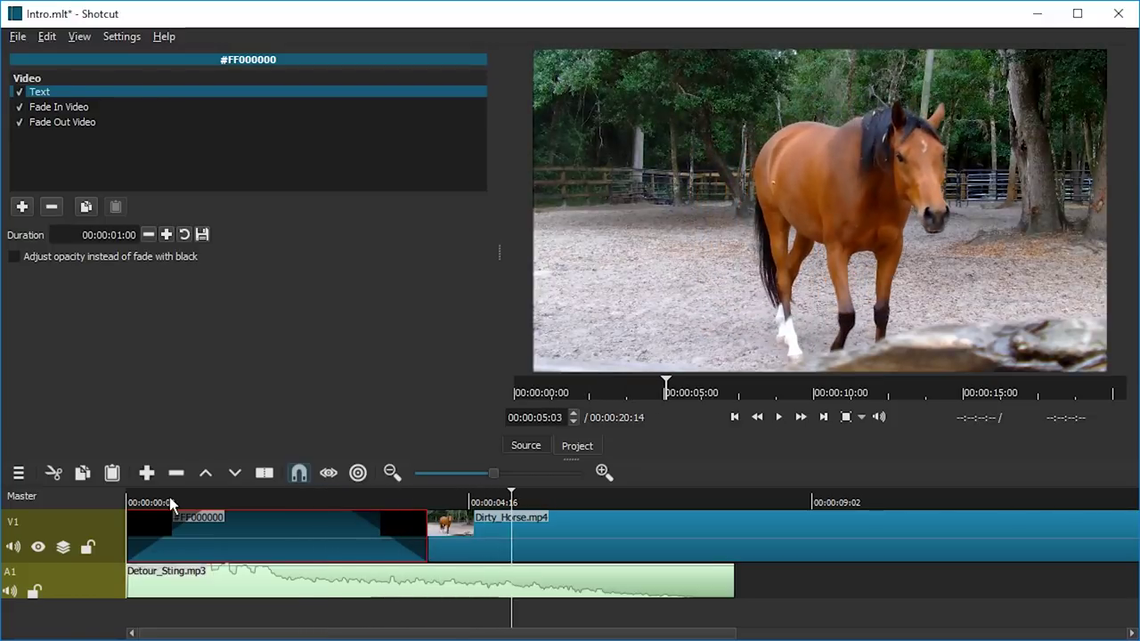
pyautogui.press('pageup')
pyautogui.click(362, 504)
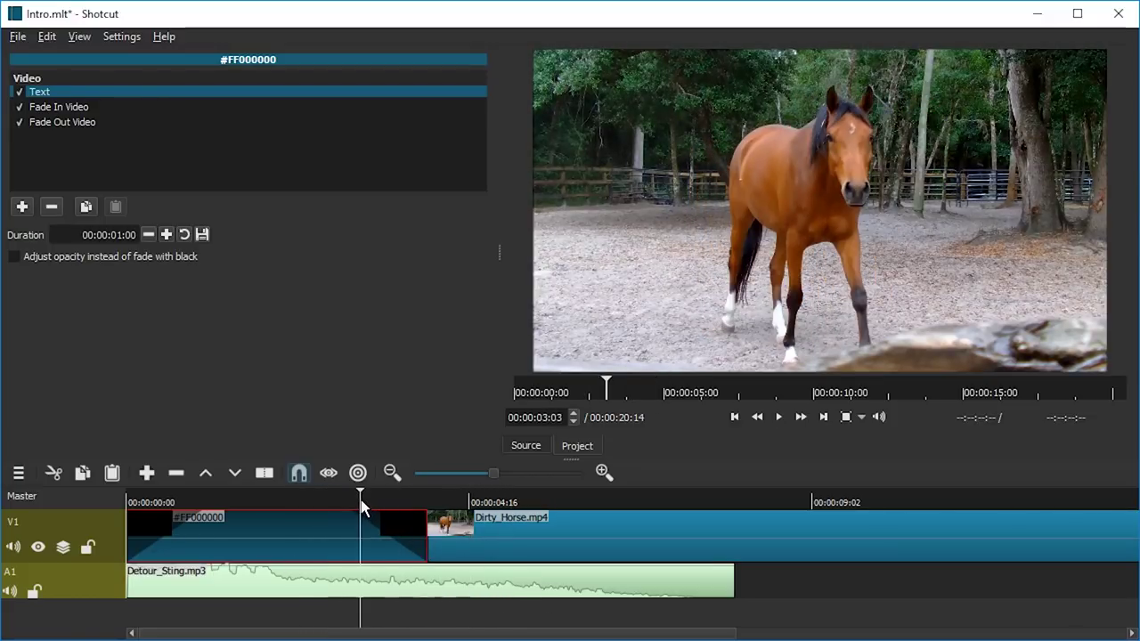
pyautogui.click(19, 123)
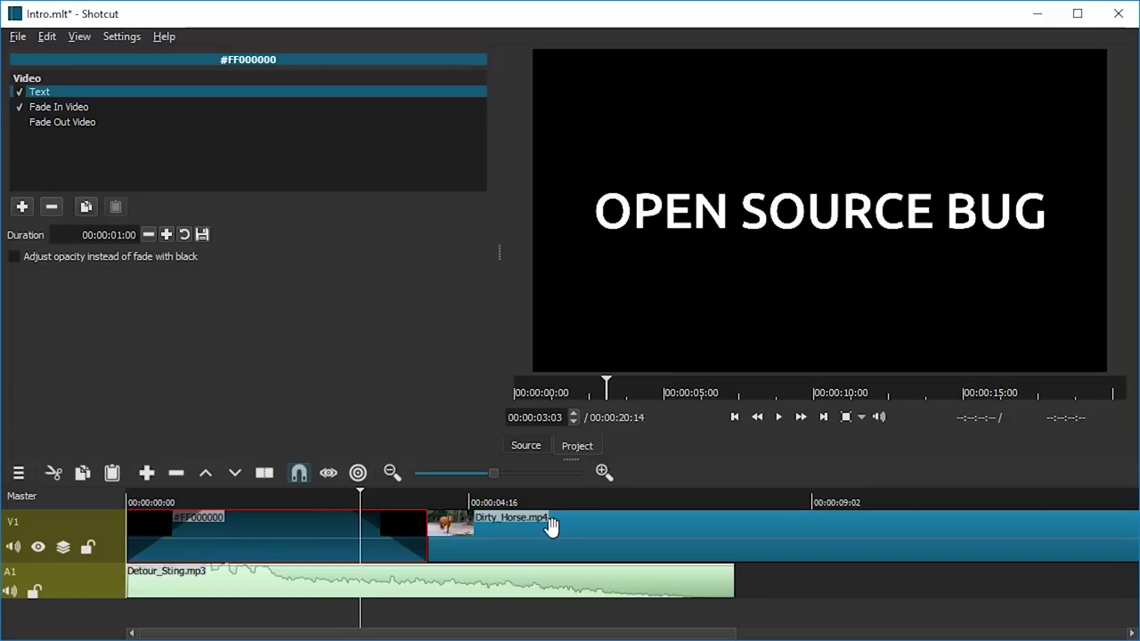
# Slide Dirty_Horse.mp4 left over the title's end and scrub through the resulting transition.
pyautogui.click(500, 534)
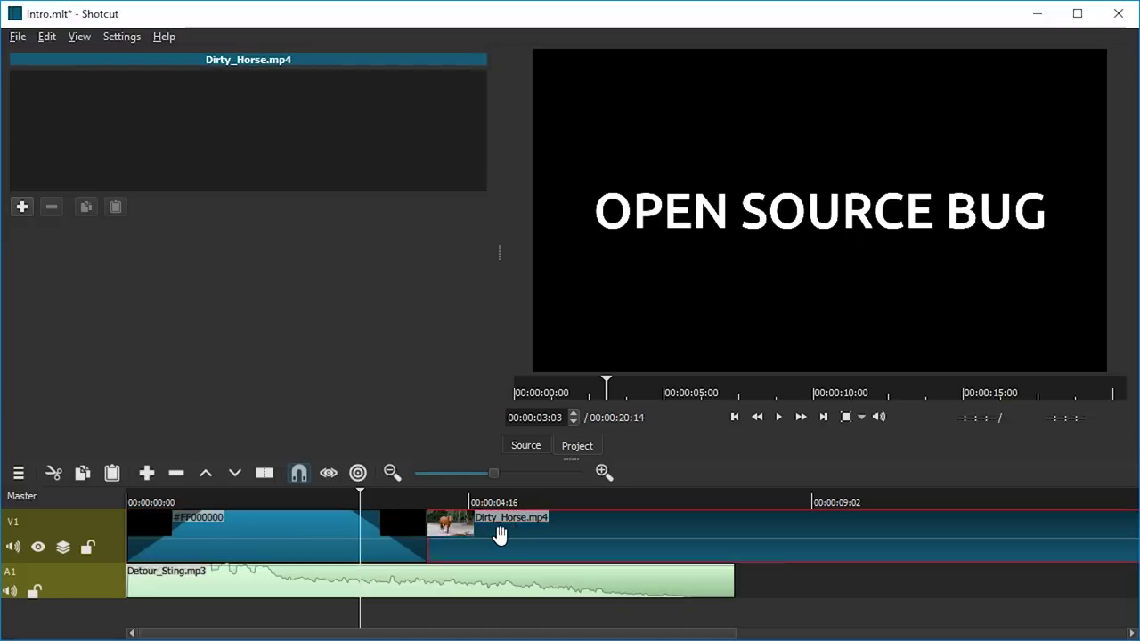
pyautogui.moveTo(499, 534); pyautogui.dragTo(437, 534)
pyautogui.click(333, 504)
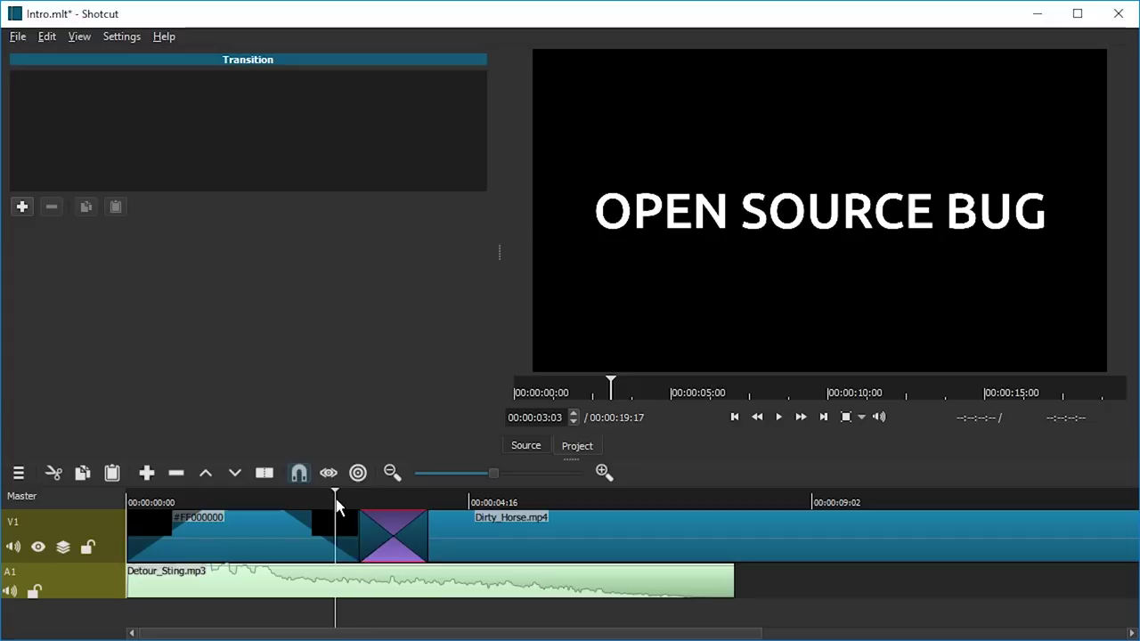
pyautogui.moveTo(333, 504); pyautogui.dragTo(102, 510)
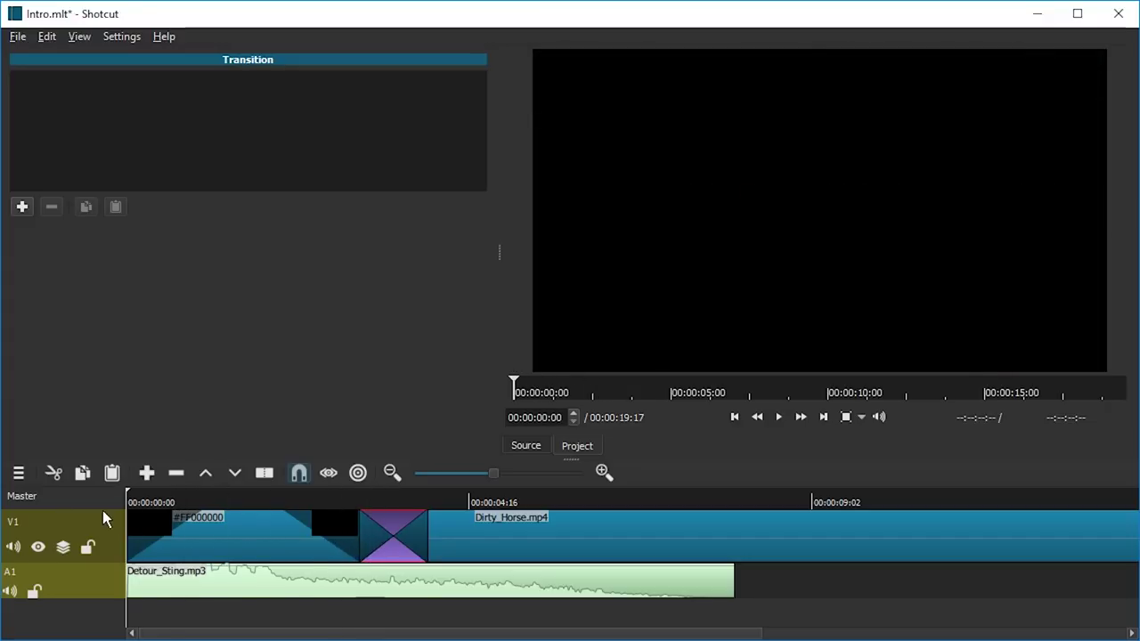
# Play back the intro and the title fade-in, stopping near 00:00:01:26.
pyautogui.press('space')
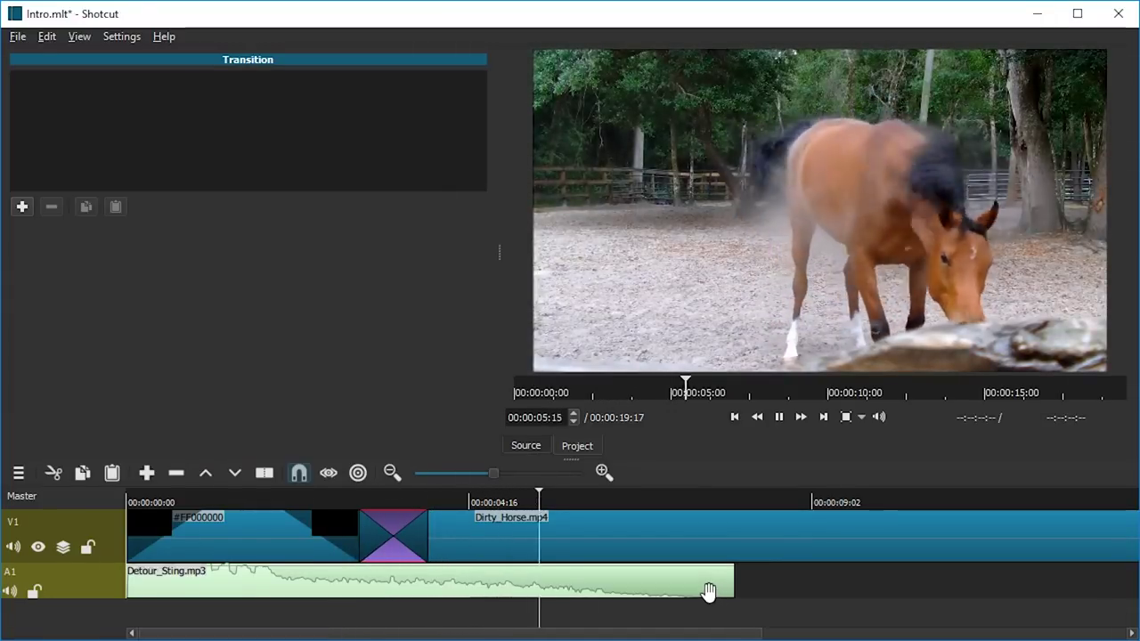
pyautogui.press('space')
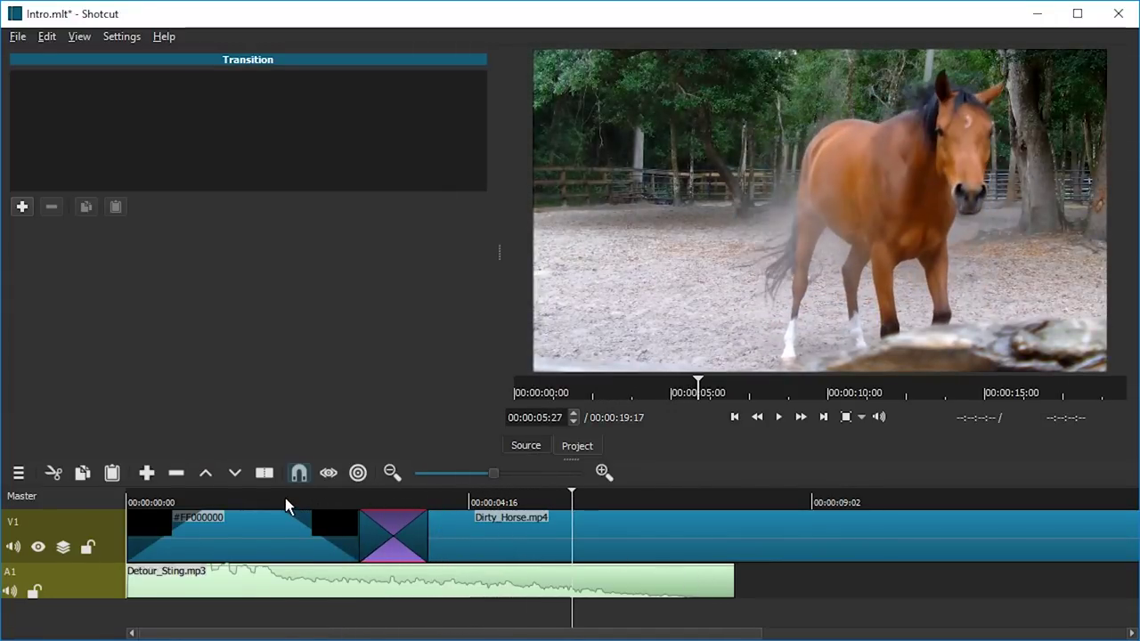
pyautogui.click(285, 499)
pyautogui.moveTo(276, 505); pyautogui.dragTo(160, 504)
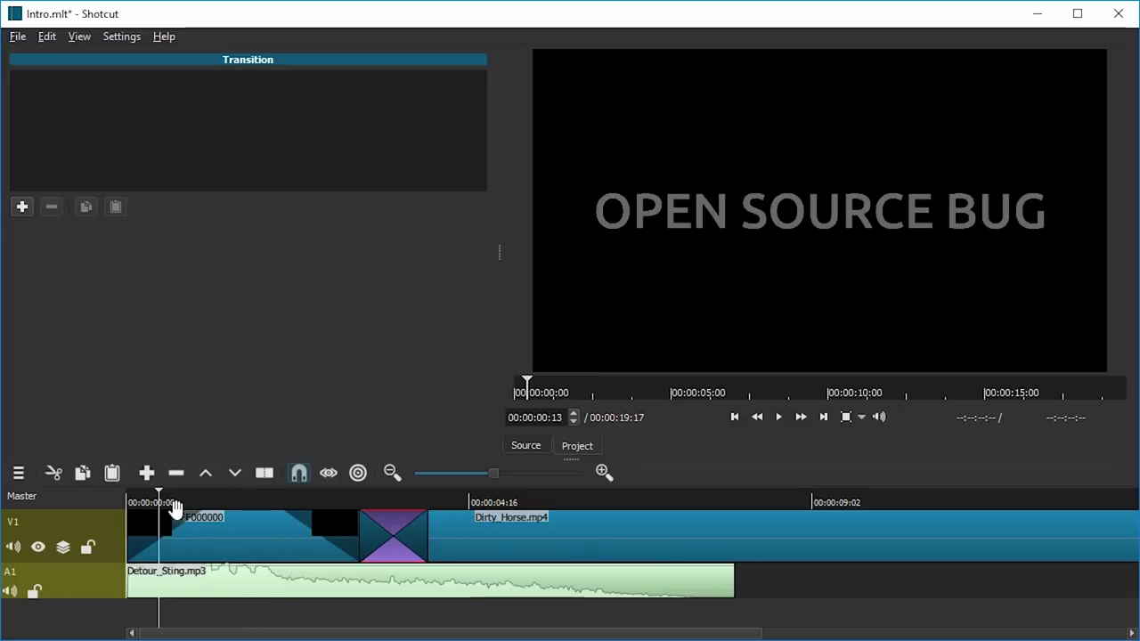
pyautogui.press('space')
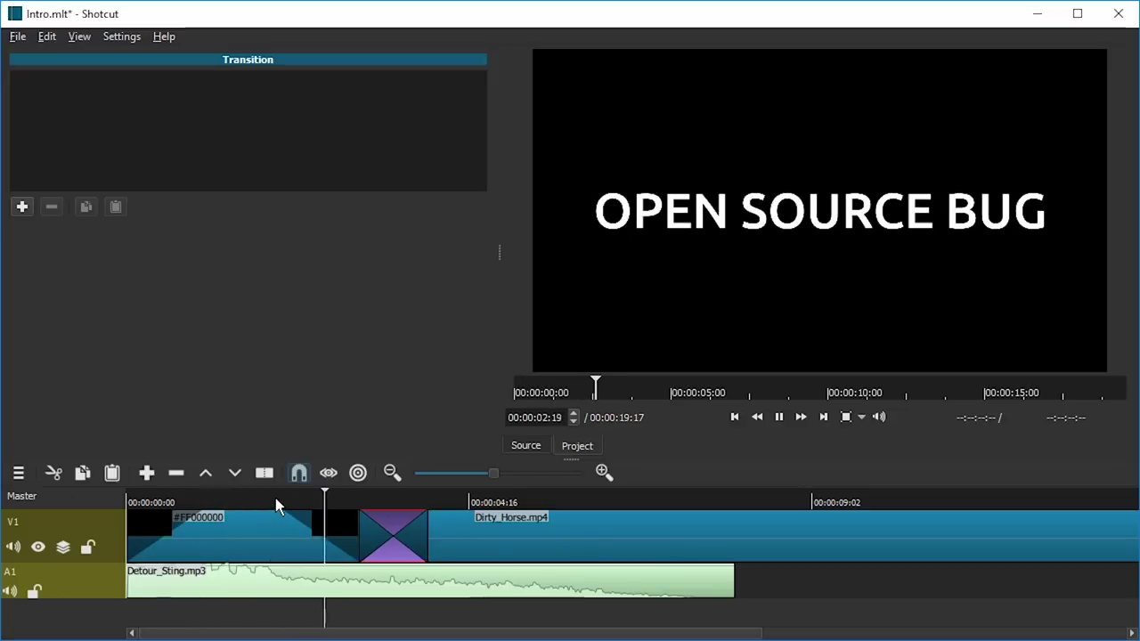
pyautogui.click(259, 498)
pyautogui.moveTo(254, 500); pyautogui.dragTo(259, 498)
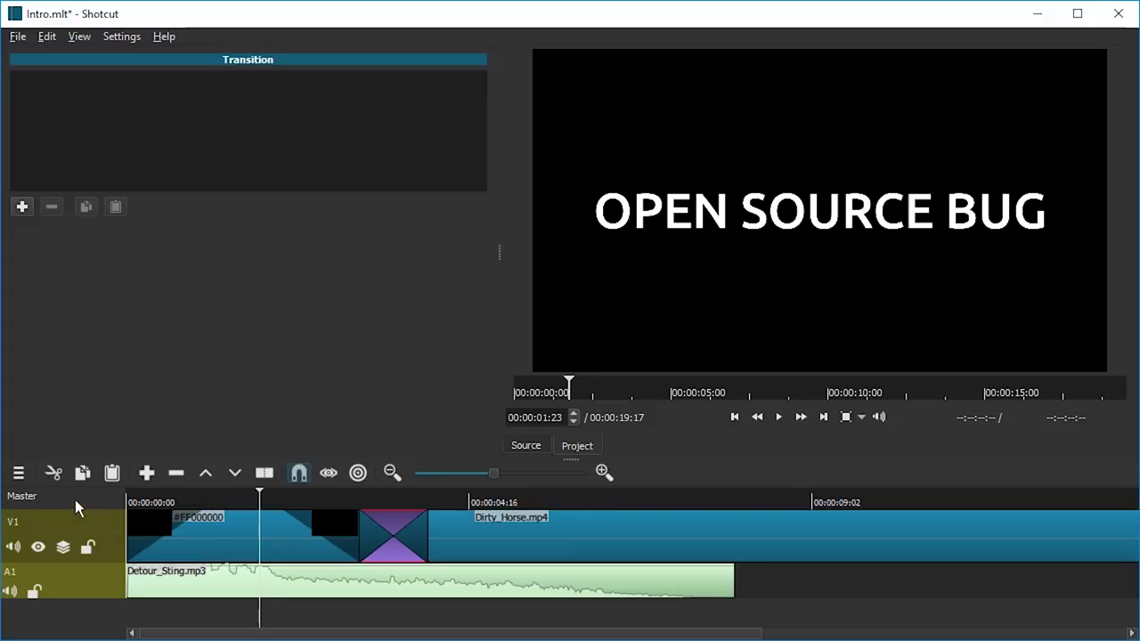
# Add a new video track above V1 and save the project.
pyautogui.rightClick(49, 519)
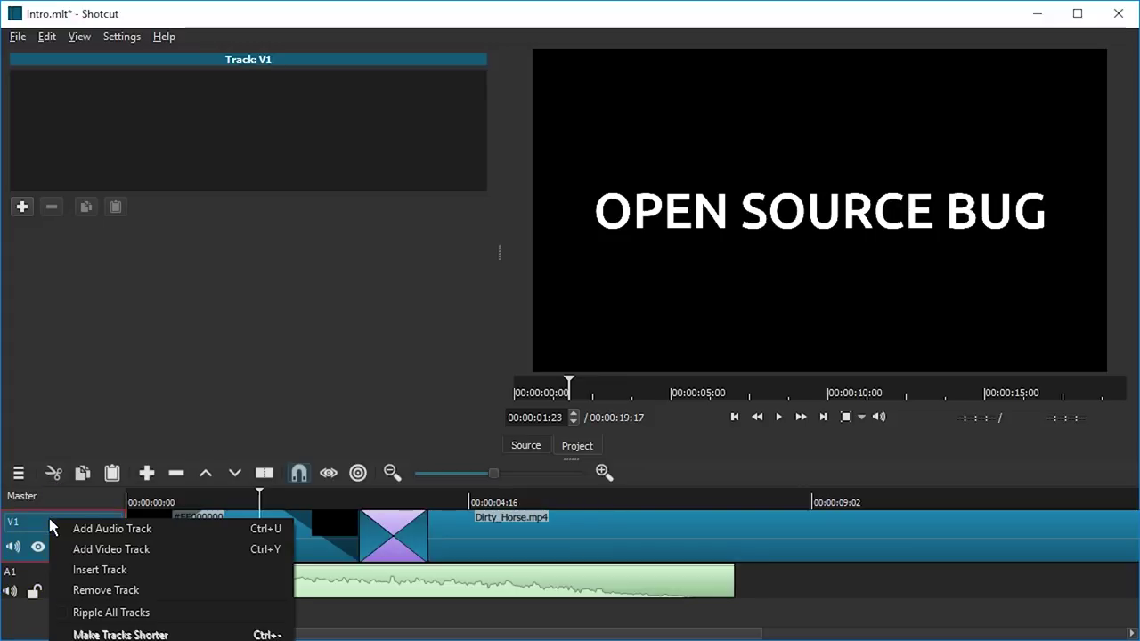
pyautogui.click(107, 546)
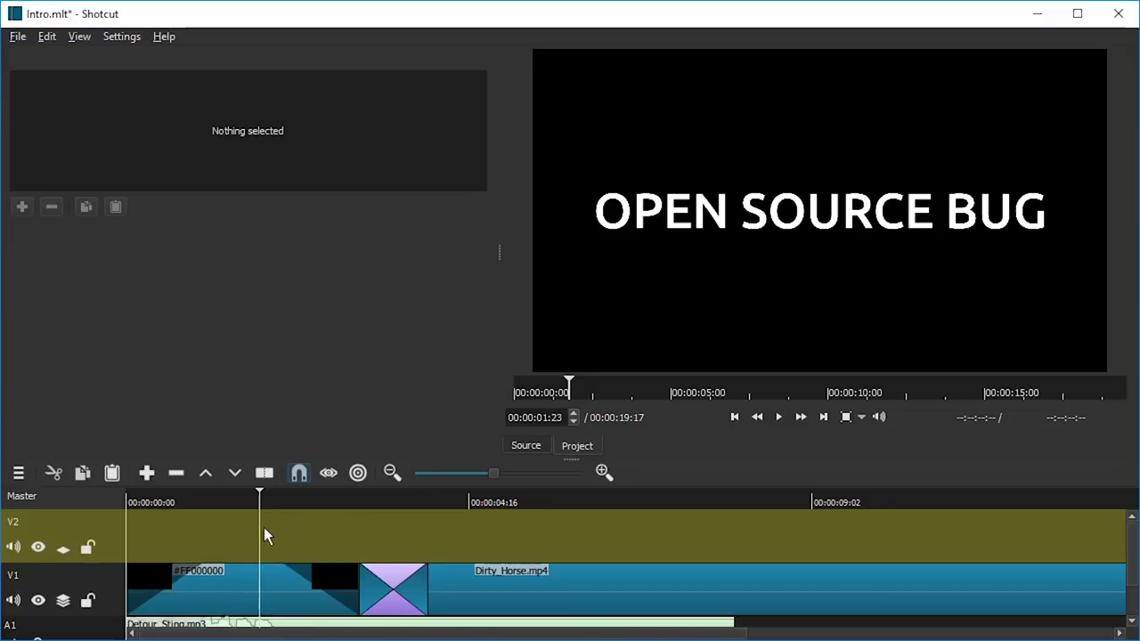
pyautogui.hotkey('ctrl', 's')
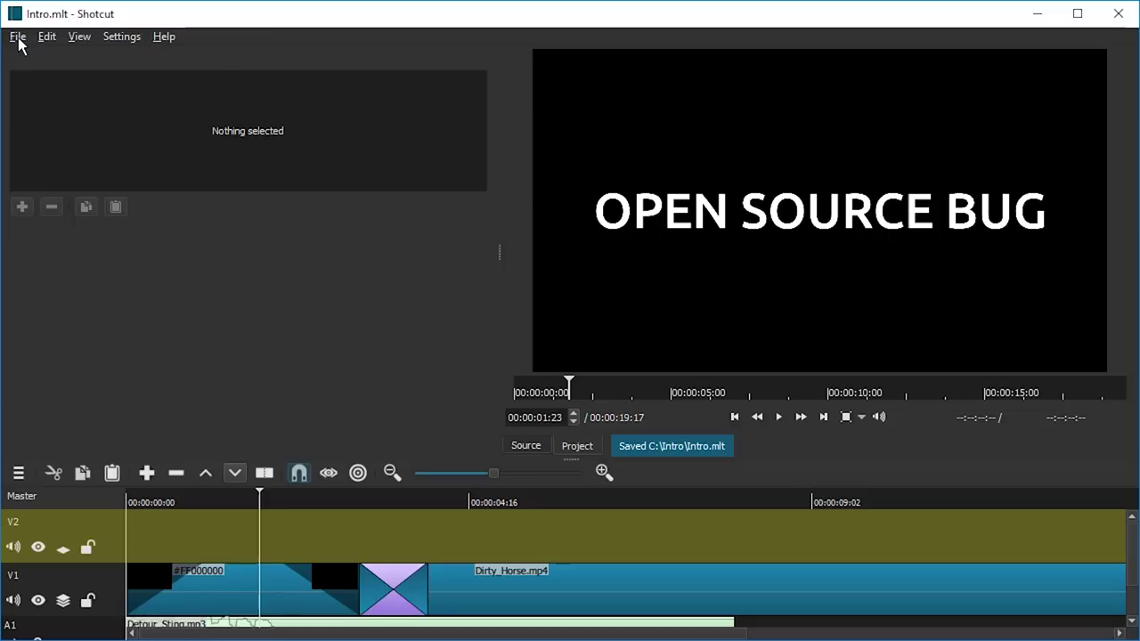
# Create a #00000000 transparent colour clip, saving the colour as preset 'Transparent'.
pyautogui.click(18, 37)
pyautogui.click(47, 96)
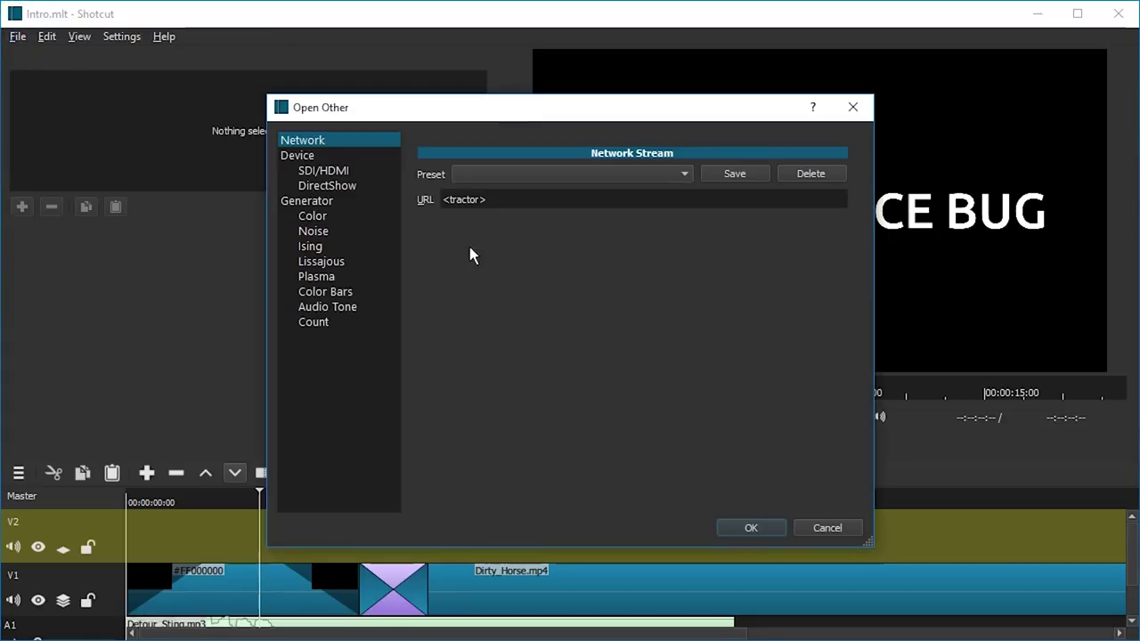
pyautogui.click(313, 215)
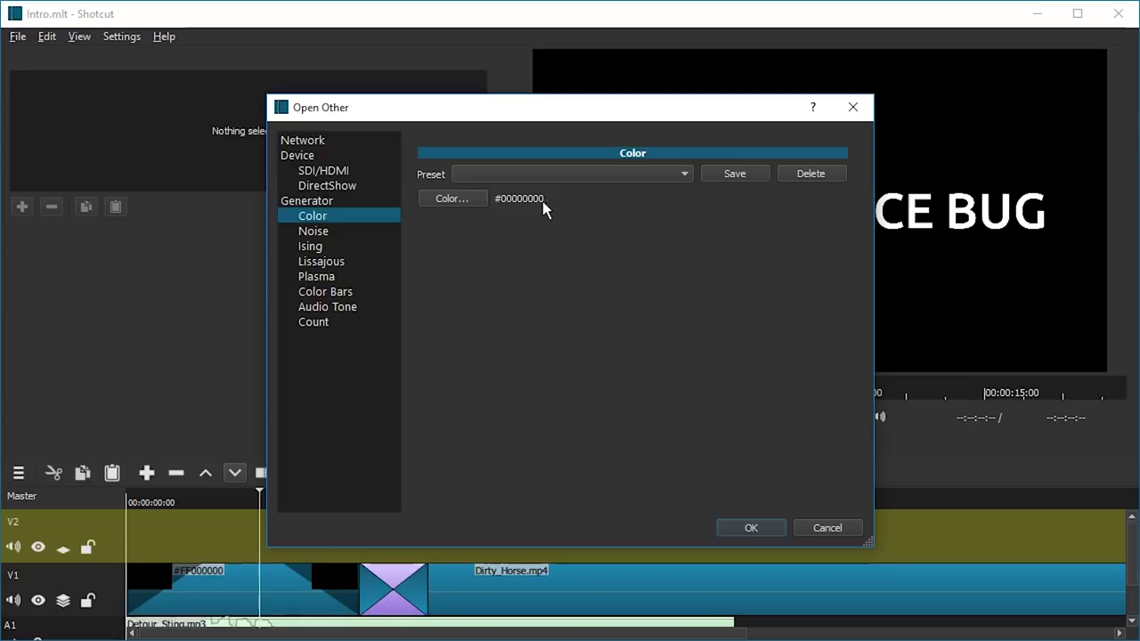
pyautogui.click(653, 173)
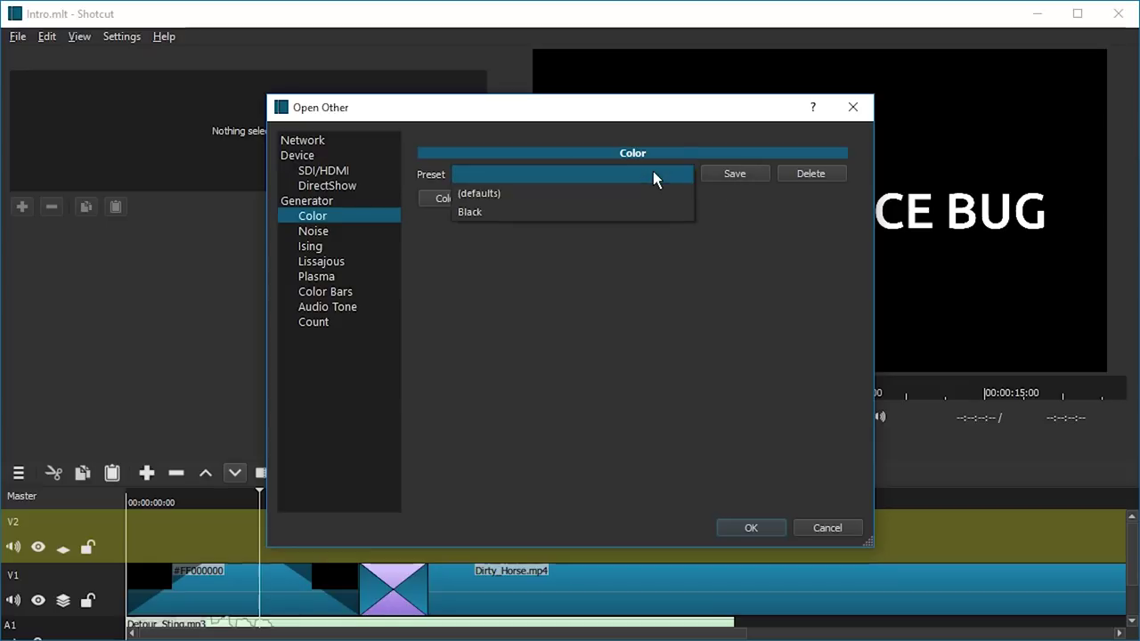
pyautogui.click(752, 206)
pyautogui.click(735, 173)
pyautogui.write('T')
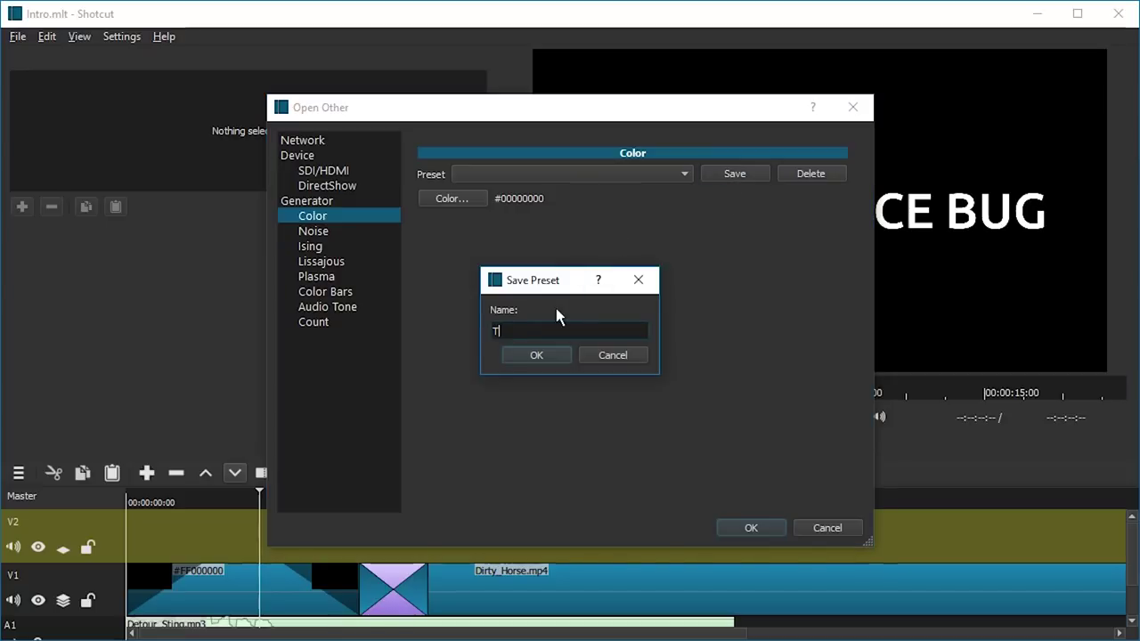
pyautogui.write('ransparent')
pyautogui.press('Return')
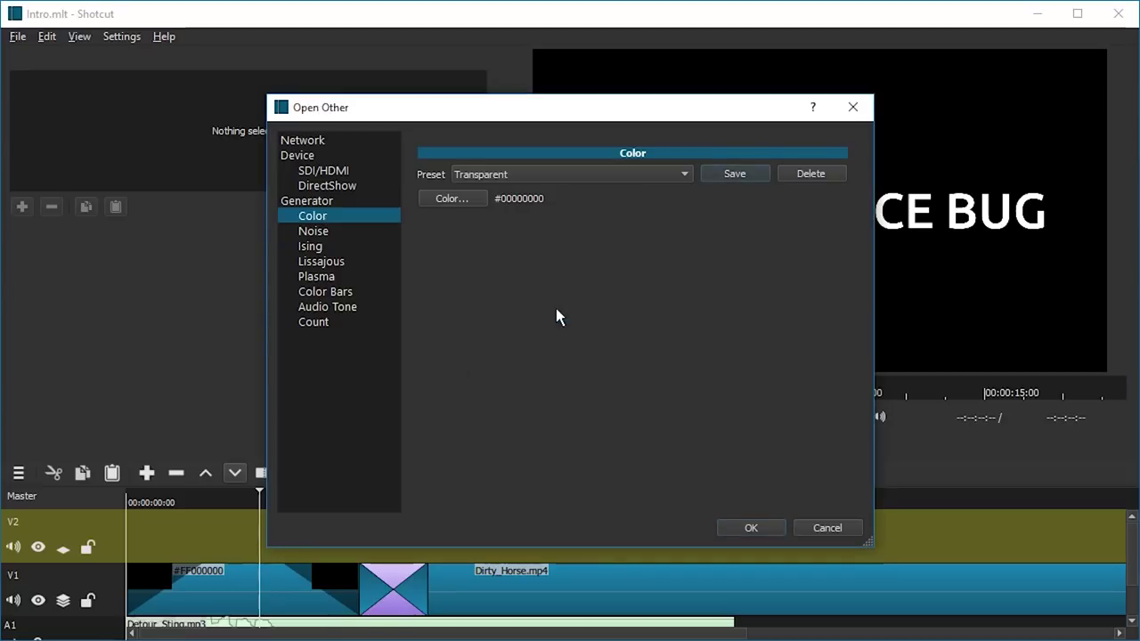
pyautogui.click(525, 177)
pyautogui.click(525, 177)
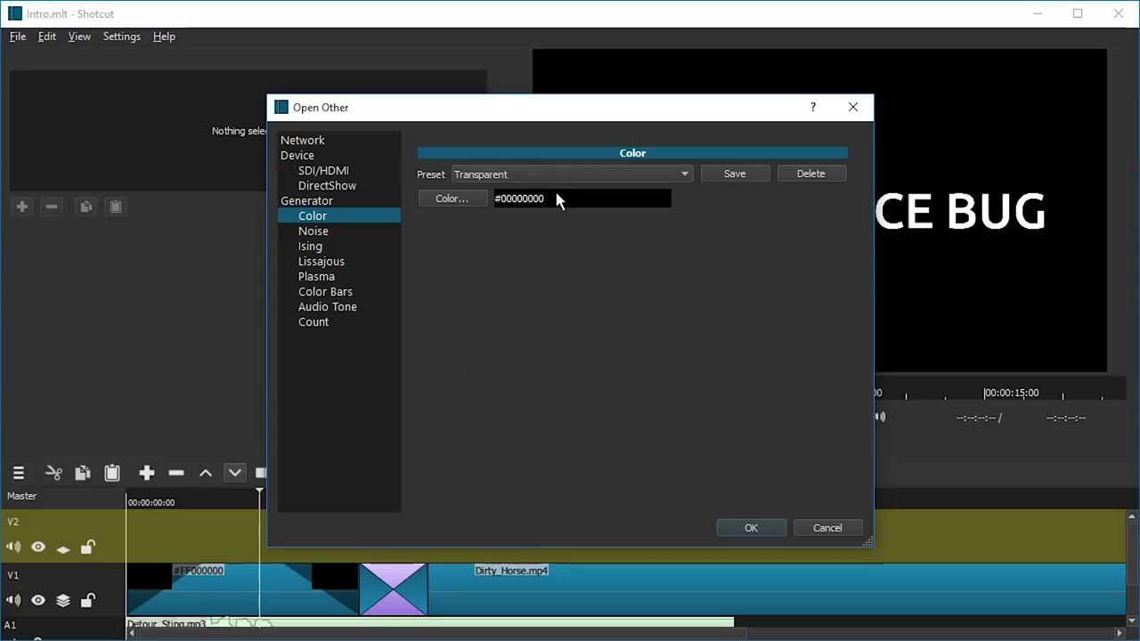
pyautogui.doubleClick(556, 195)
pyautogui.click(748, 525)
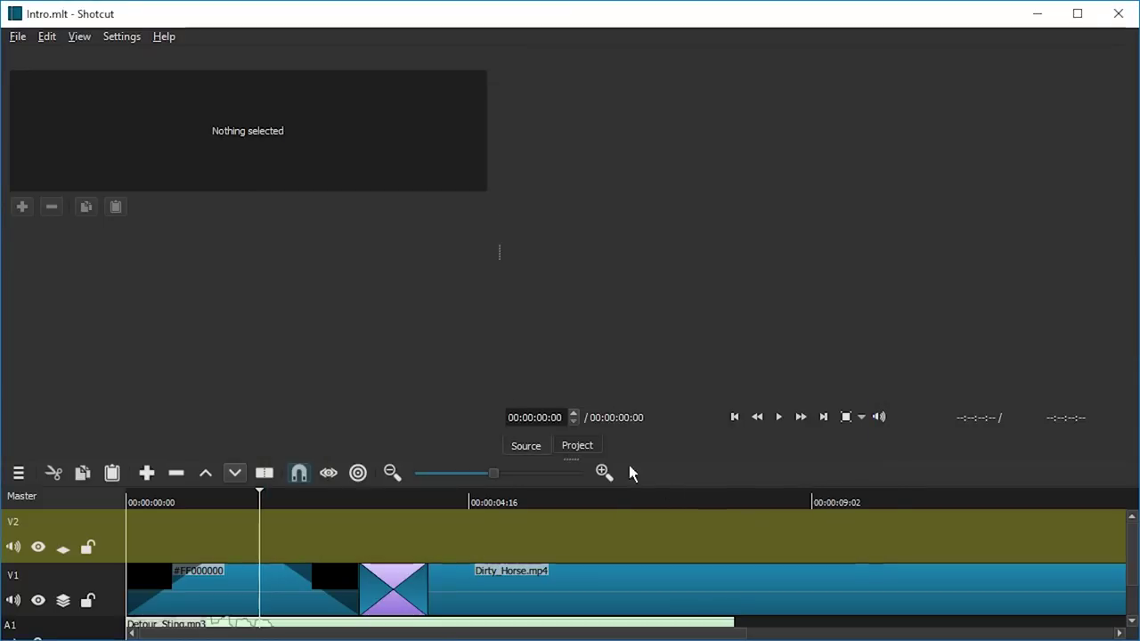
# Place the transparent clip on V2 and move it to the timeline start.
pyautogui.moveTo(756, 198); pyautogui.dragTo(199, 534)
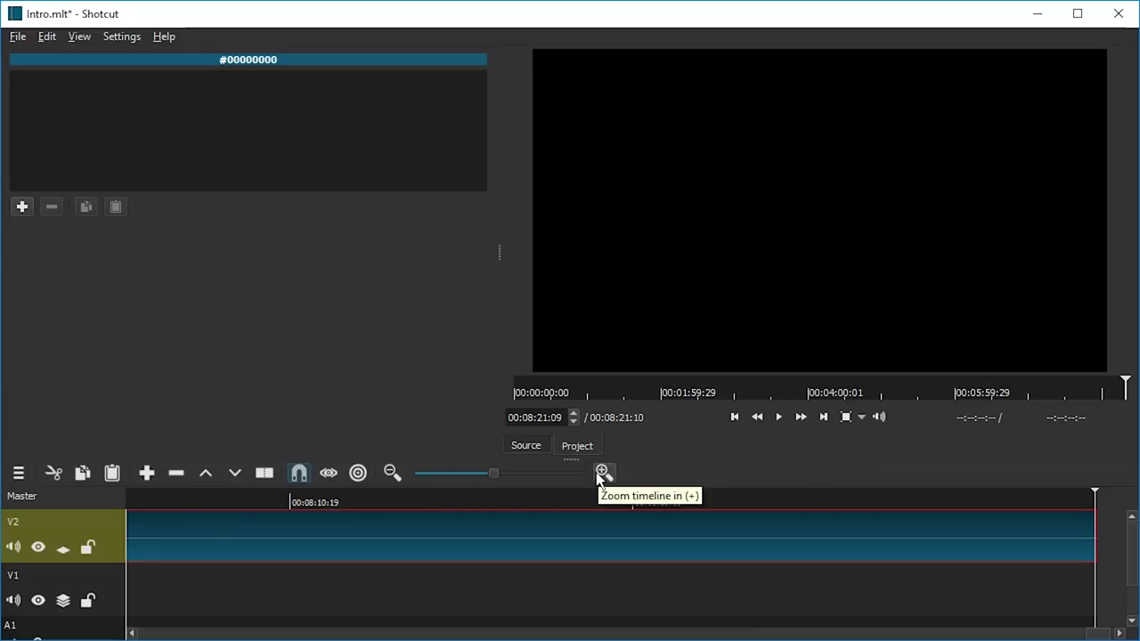
pyautogui.press('Home')
pyautogui.click(234, 504)
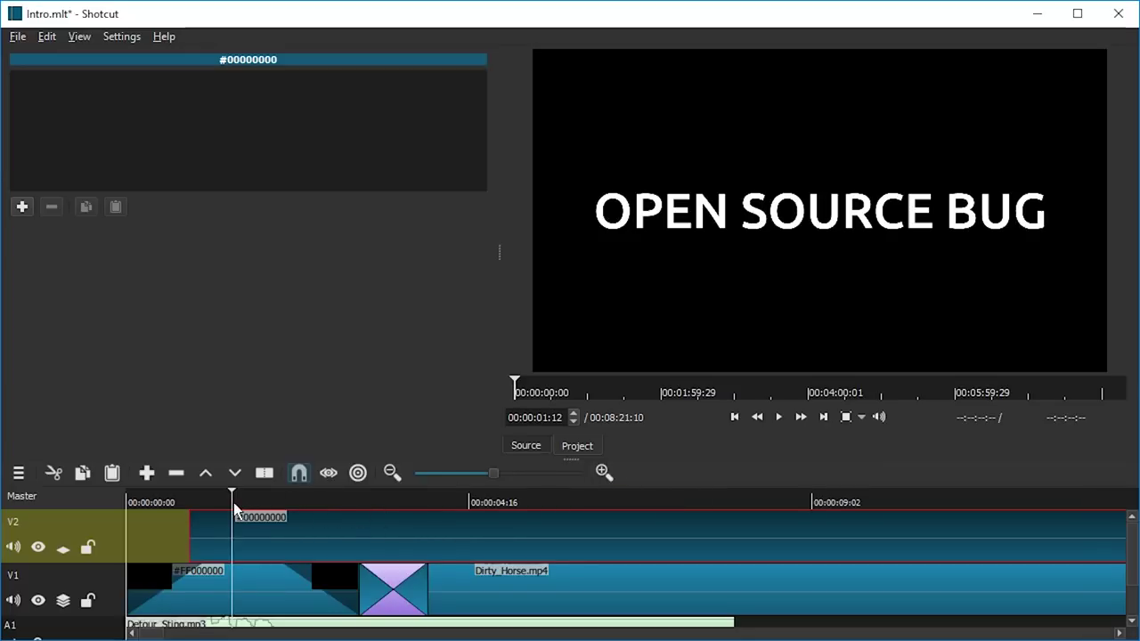
pyautogui.moveTo(394, 537); pyautogui.dragTo(225, 537)
pyautogui.click(198, 502)
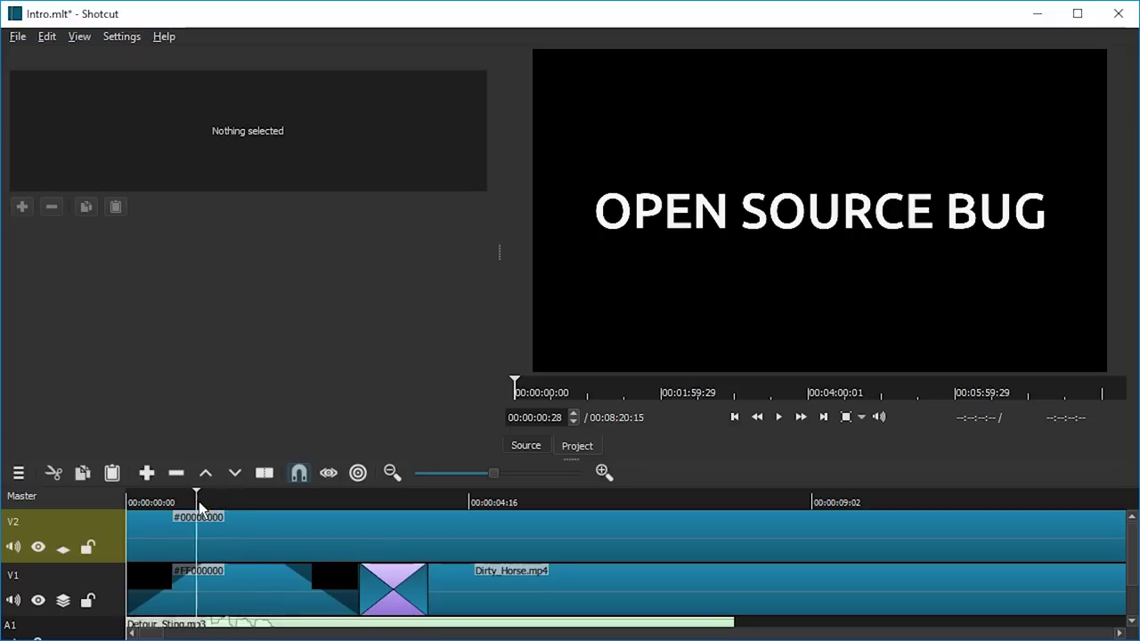
# Split the V2 transparent clip at 00:00:01:29 and at 00:00:04:00.
pyautogui.click(302, 531)
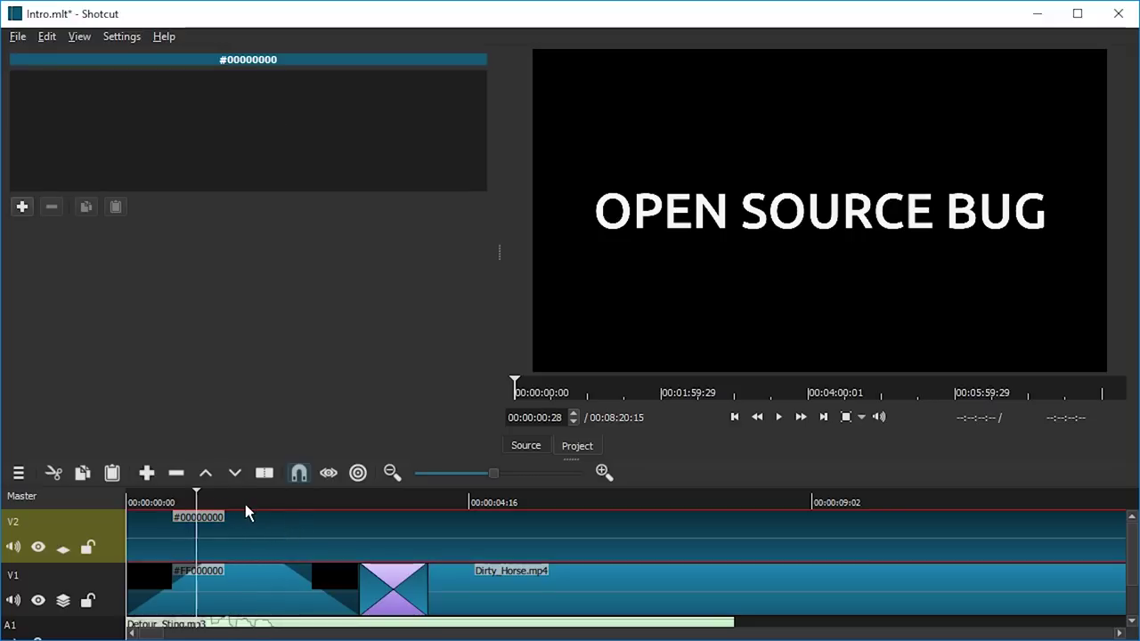
pyautogui.click(274, 501)
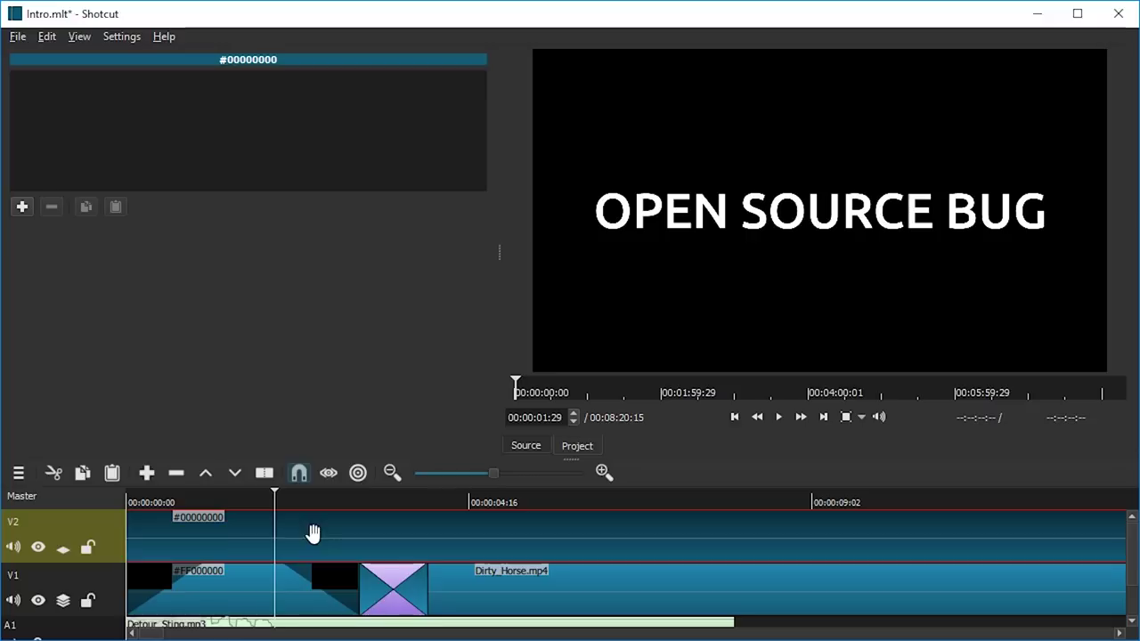
pyautogui.press('s')
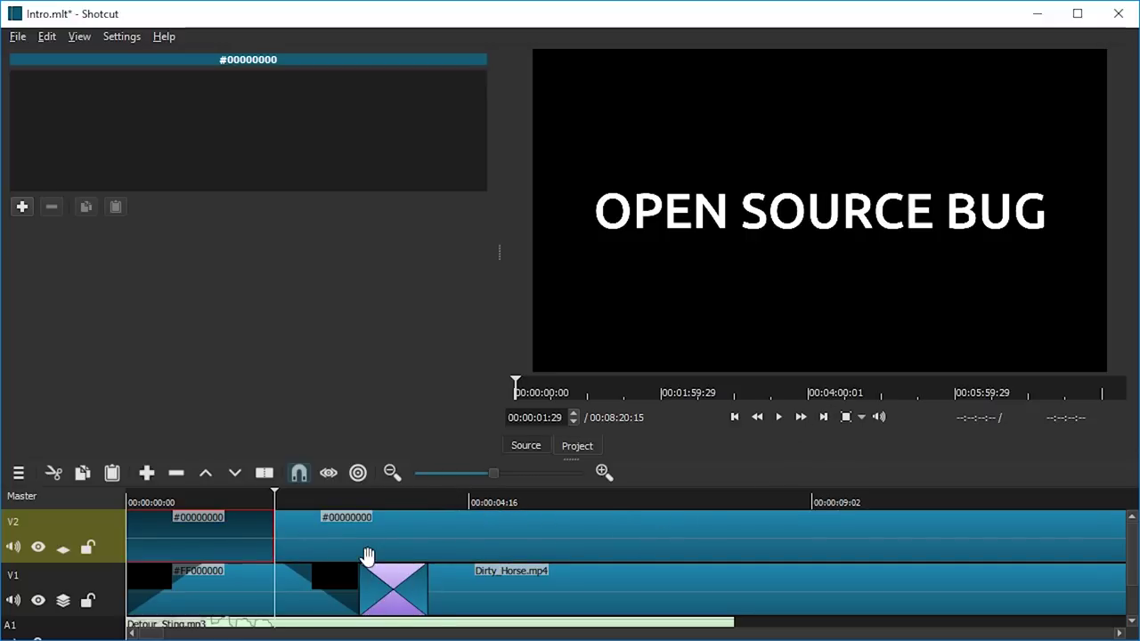
pyautogui.press('Down')
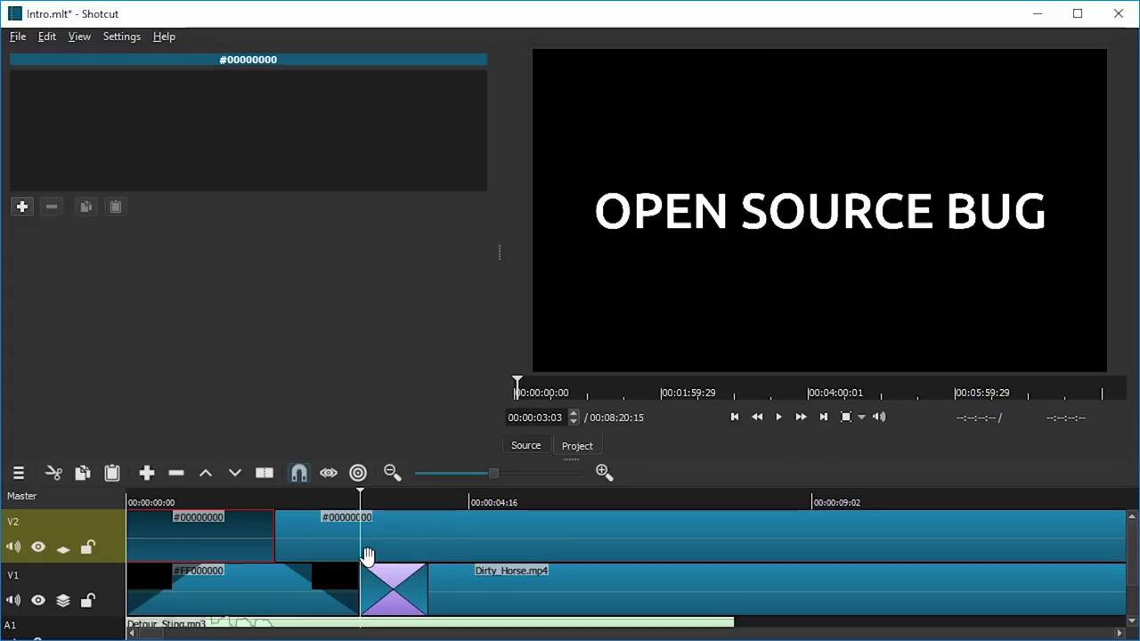
pyautogui.press('Down')
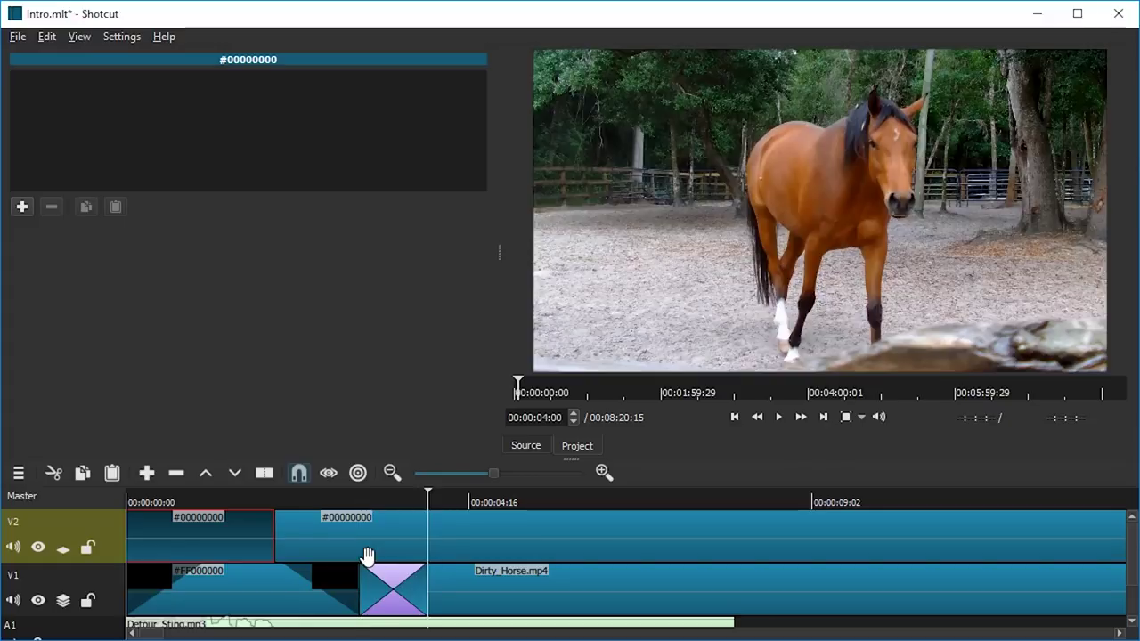
pyautogui.click(513, 544)
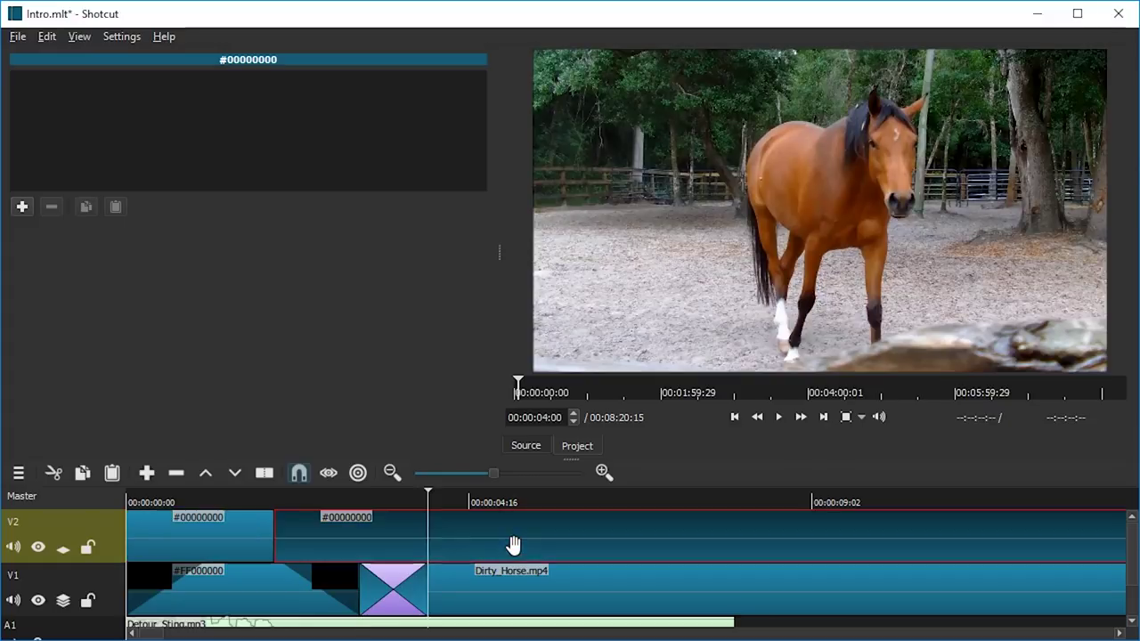
pyautogui.press('s')
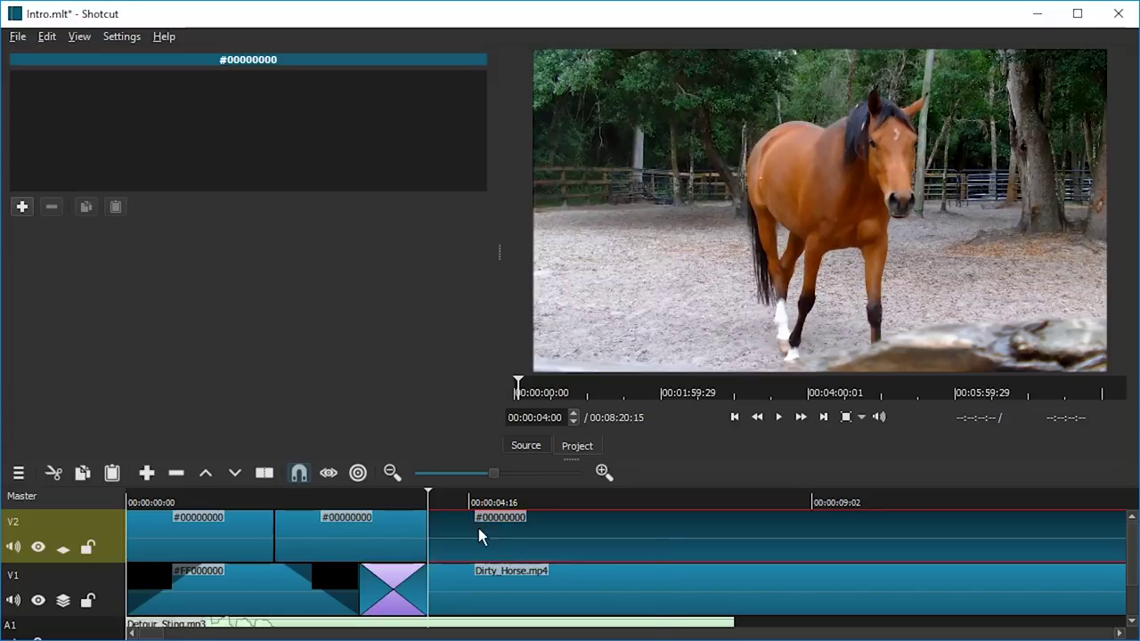
# Delete the V2 pieces after 00:00:04:00 and before 00:00:01:29, leaving a gap.
pyautogui.rightClick(480, 528)
pyautogui.click(521, 581)
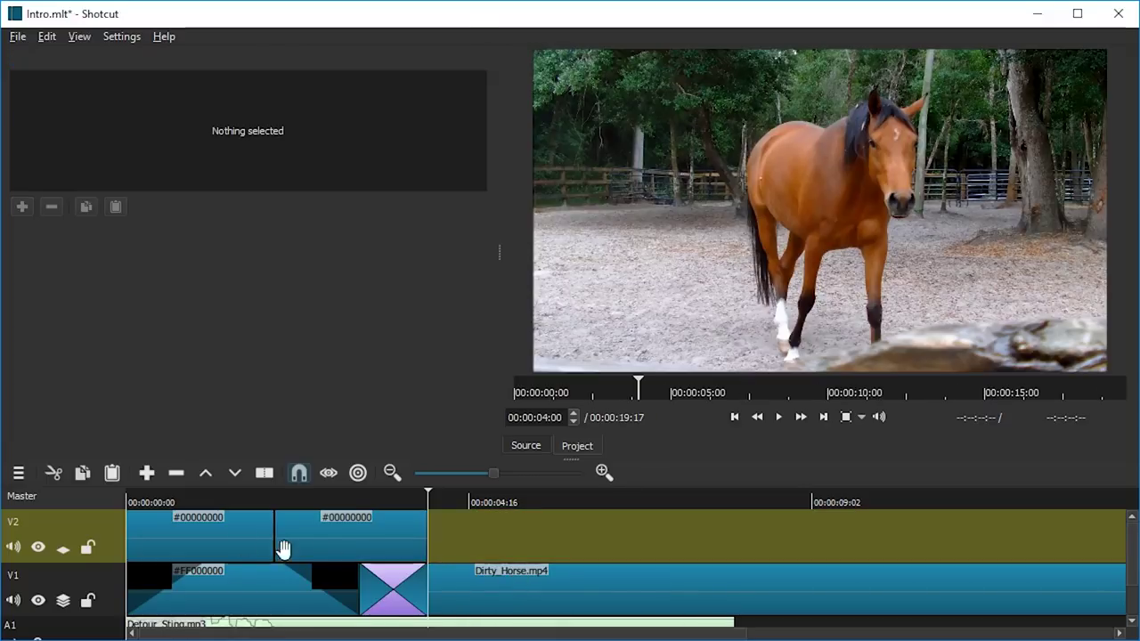
pyautogui.click(188, 534)
pyautogui.rightClick(213, 529)
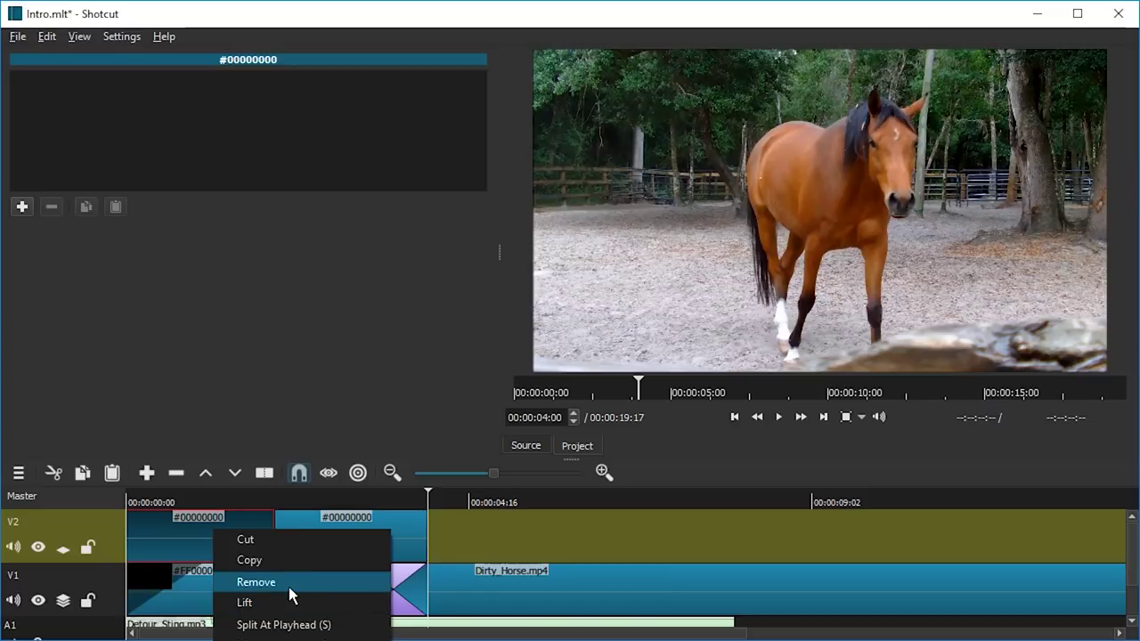
pyautogui.click(595, 534)
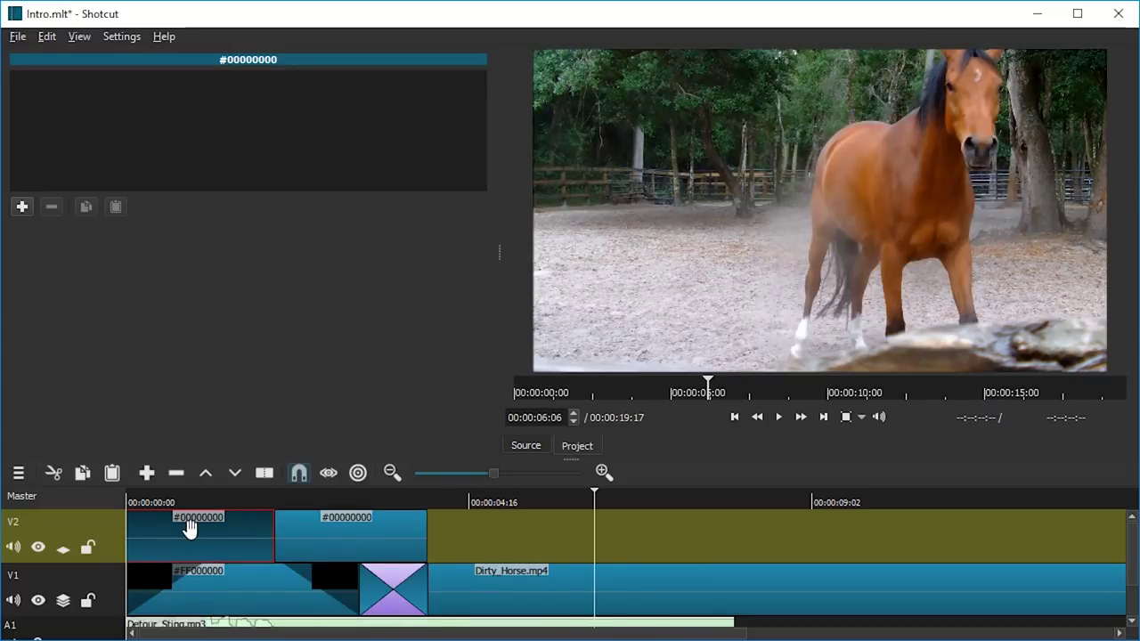
pyautogui.press('Delete')
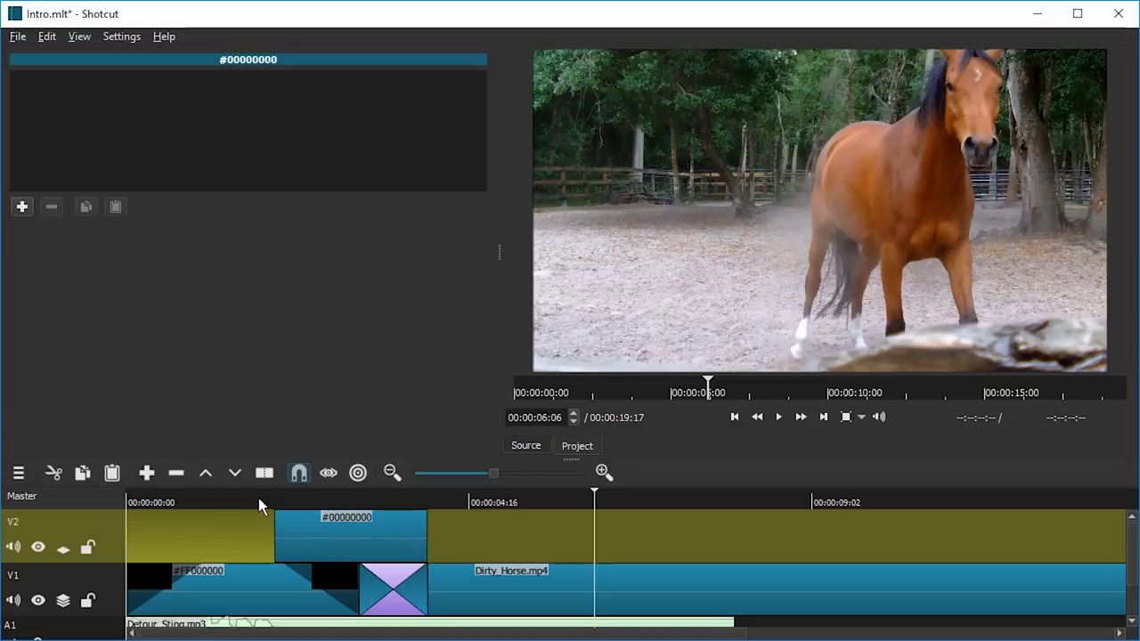
# Select the title clip on V1 and save the project.
pyautogui.moveTo(258, 504); pyautogui.dragTo(302, 501)
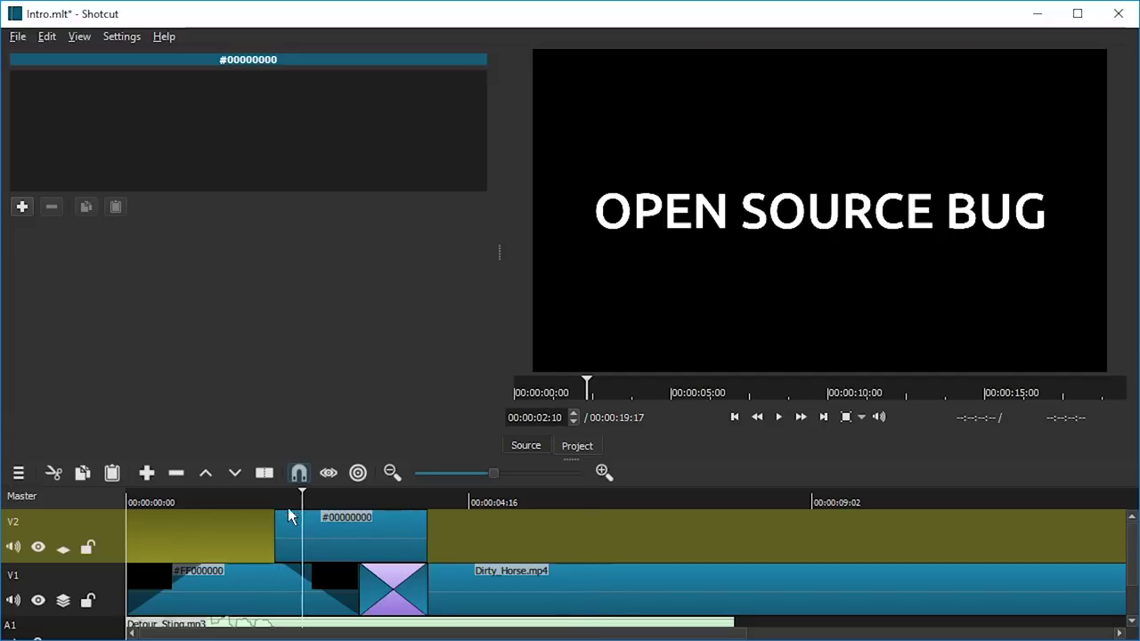
pyautogui.click(270, 590)
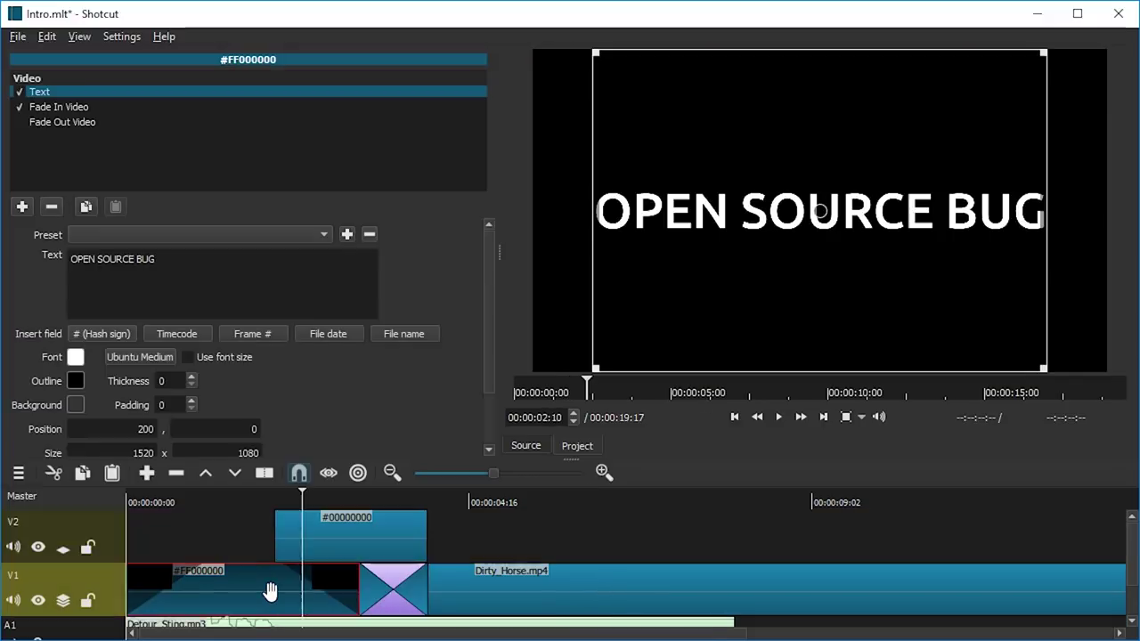
pyautogui.hotkey('ctrl', 's')
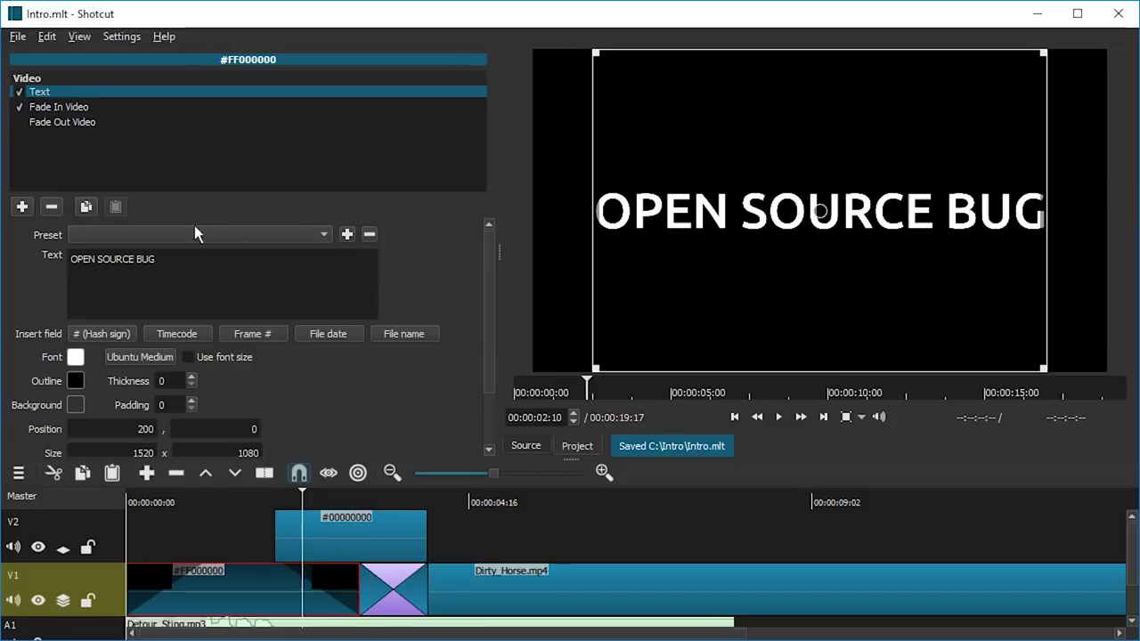
pyautogui.click(17, 36)
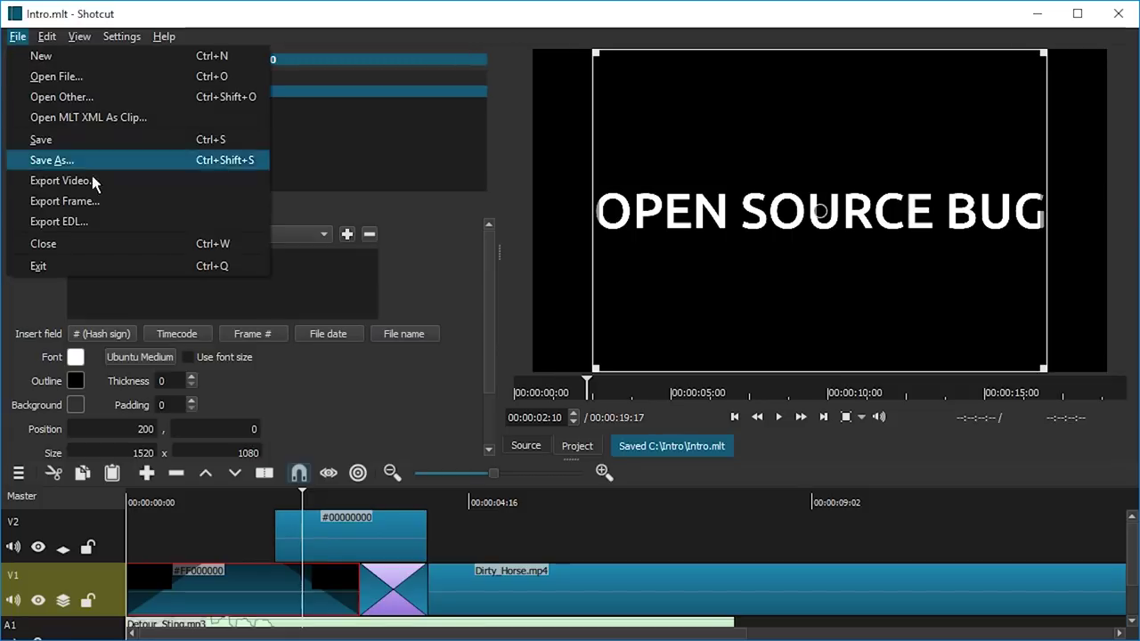
pyautogui.click(90, 146)
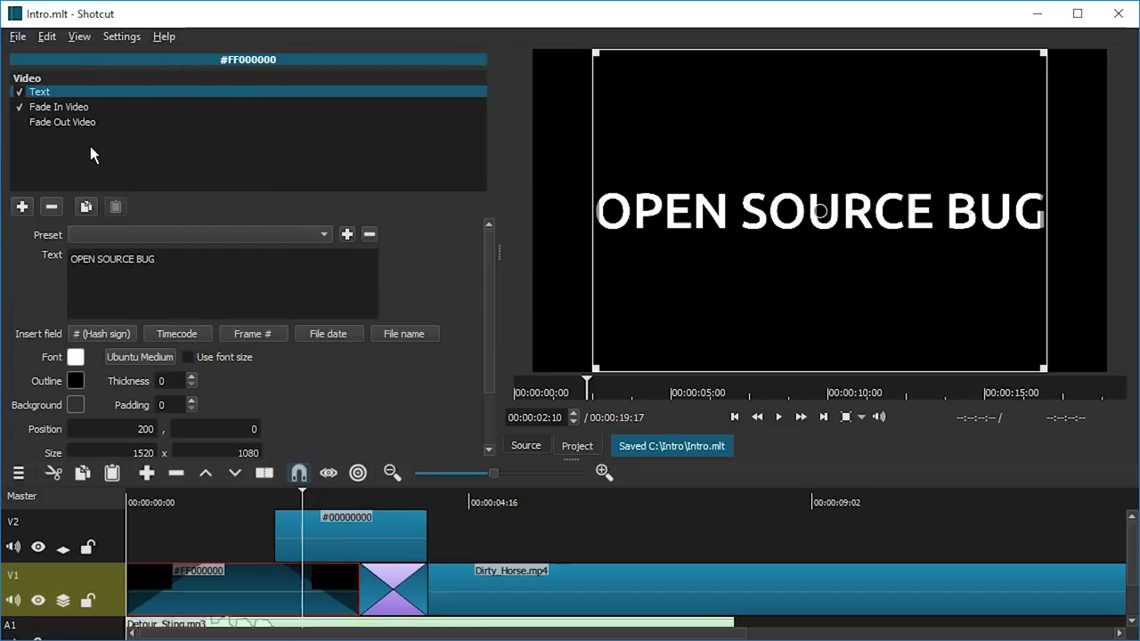
# Paste the title clip's filters onto the V2 clip, remove Fade In Video, and save.
pyautogui.click(63, 108)
pyautogui.click(63, 93)
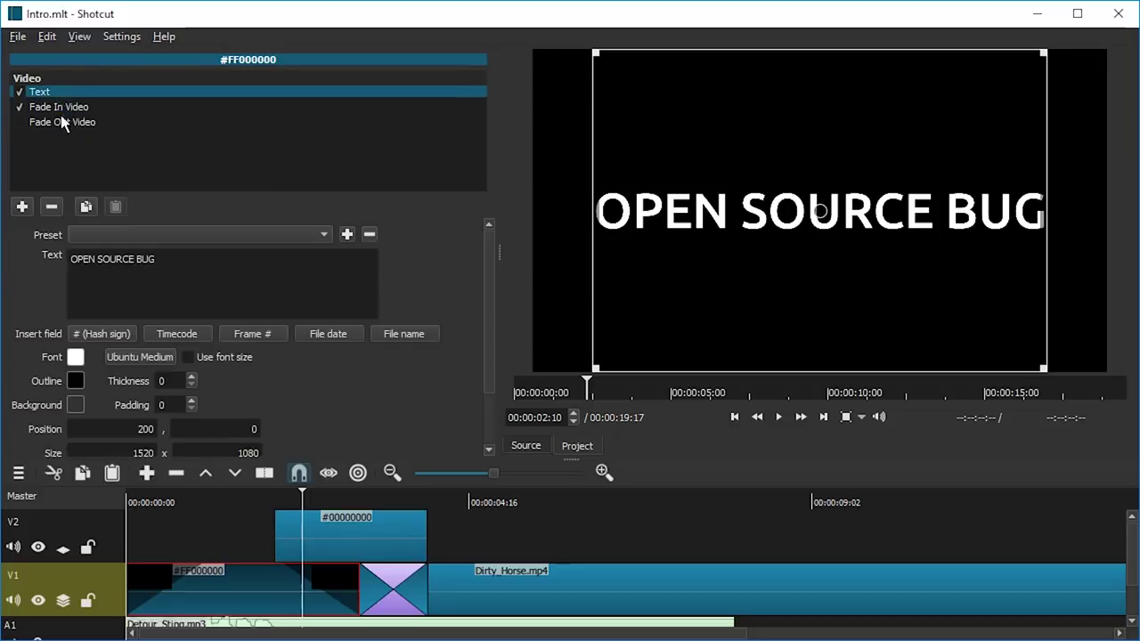
pyautogui.click(338, 543)
pyautogui.click(115, 207)
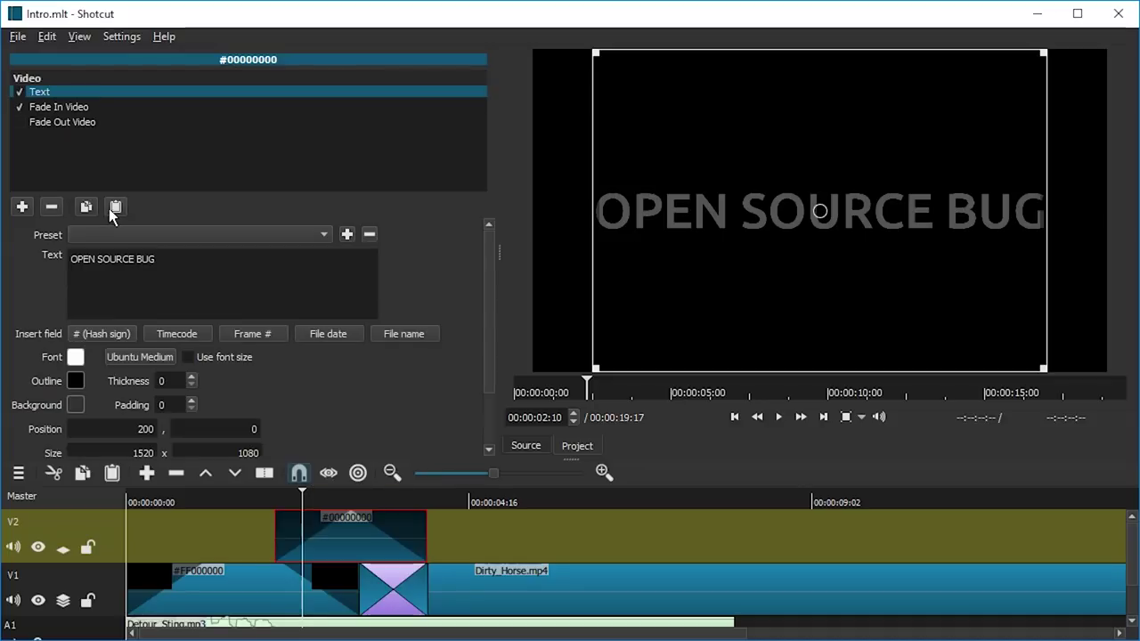
pyautogui.click(87, 109)
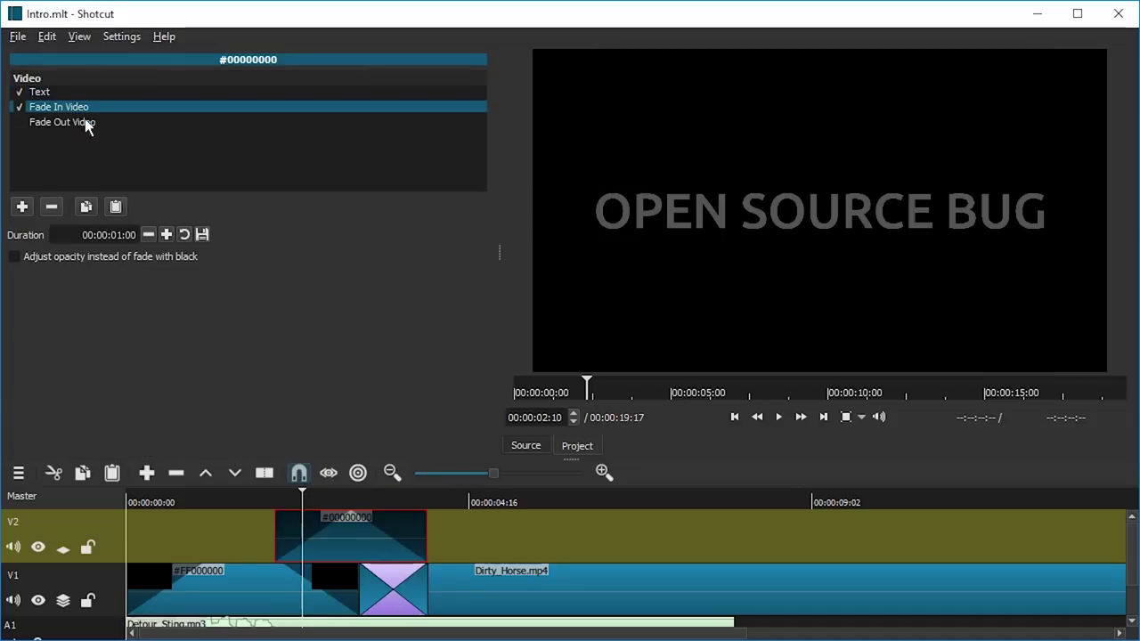
pyautogui.click(57, 207)
pyautogui.hotkey('ctrl', 's')
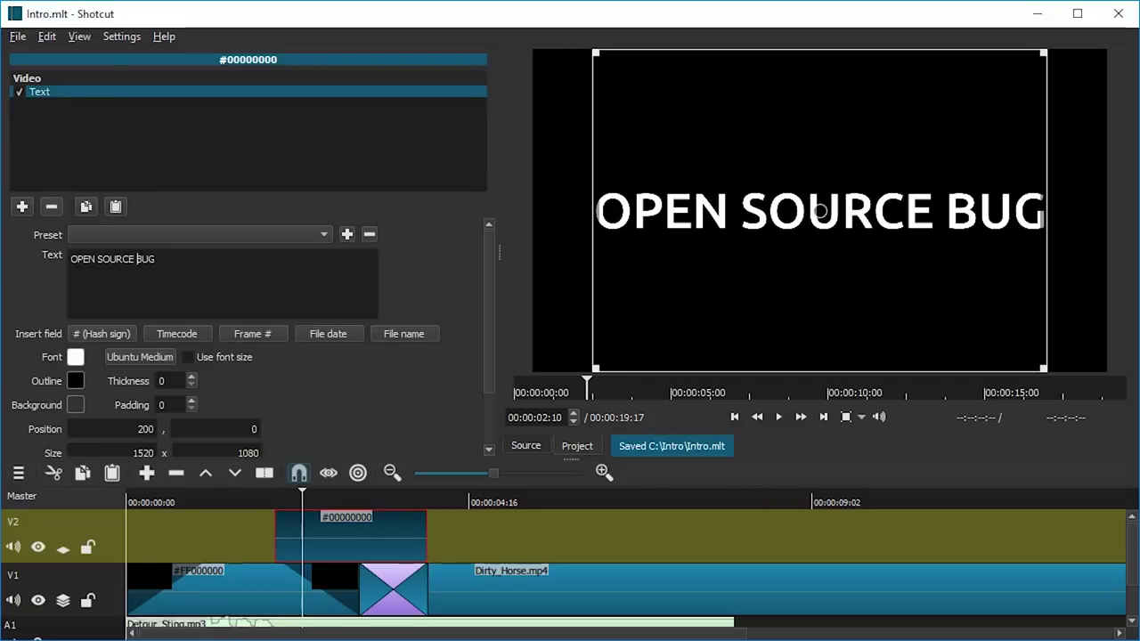
# Replace the overlay text with 'SUBSCRIBE NOW!'.
pyautogui.tripleClick(138, 259)
pyautogui.write('SUBSCRIBE NOW')
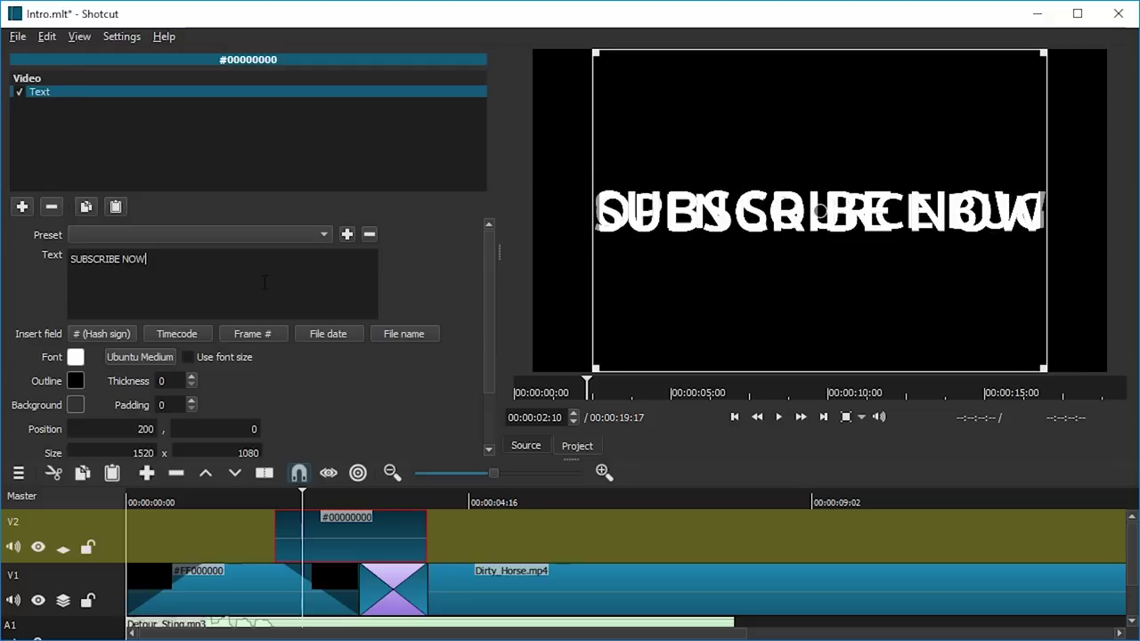
pyautogui.write('!')
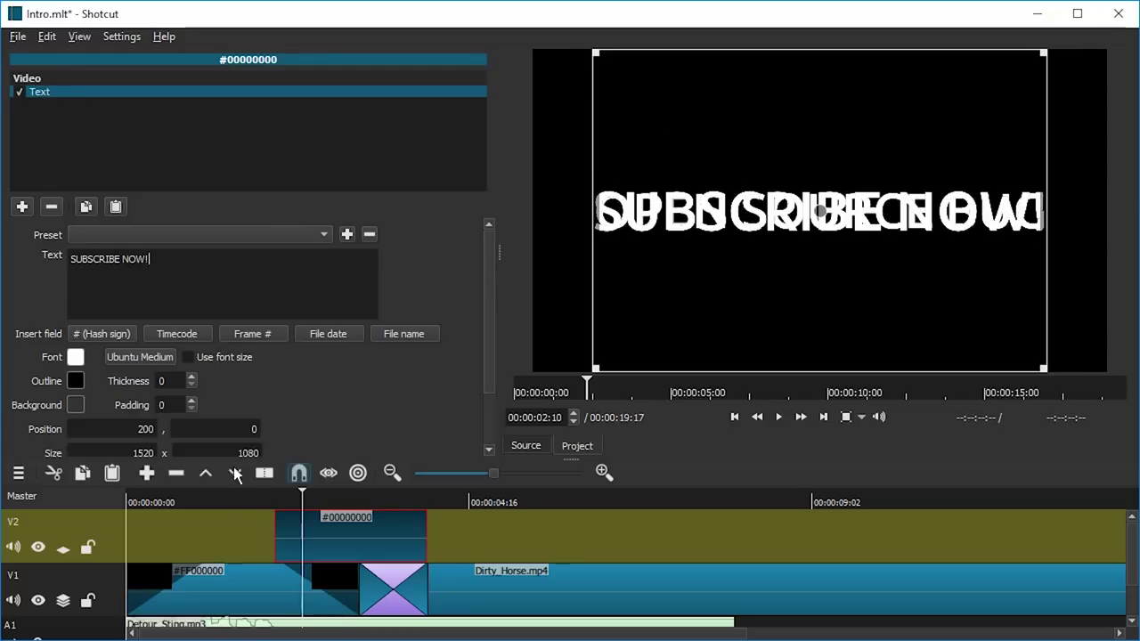
pyautogui.moveTo(494, 348); pyautogui.dragTo(492, 402)
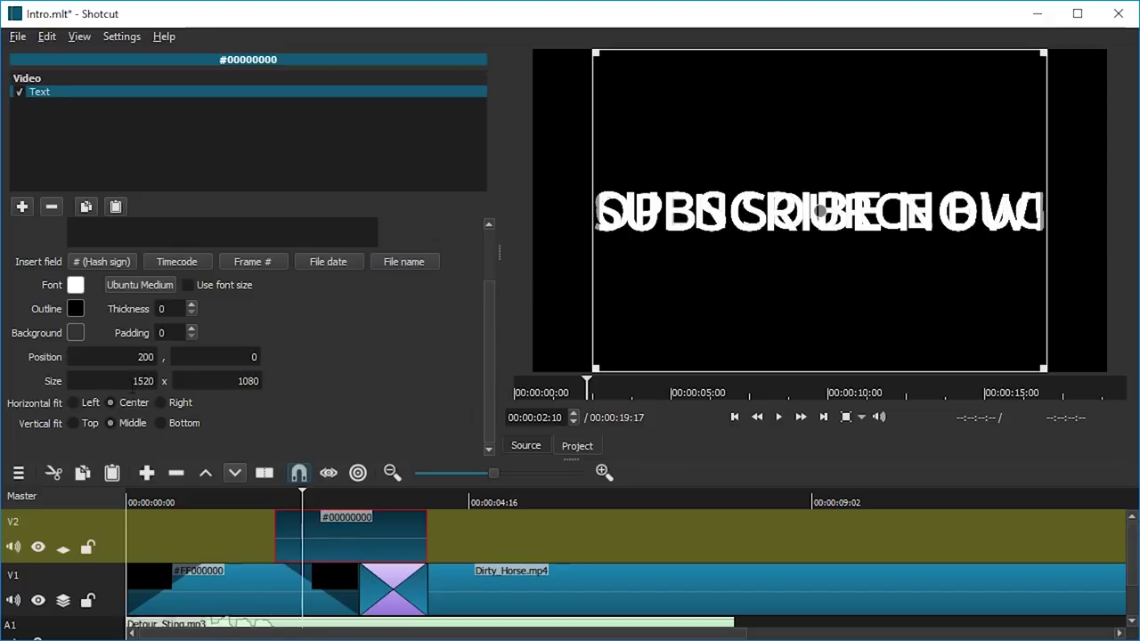
# Set the text box width to 1320 and move the text below OPEN SOURCE BUG.
pyautogui.doubleClick(134, 381)
pyautogui.write('32')
pyautogui.press('Return')
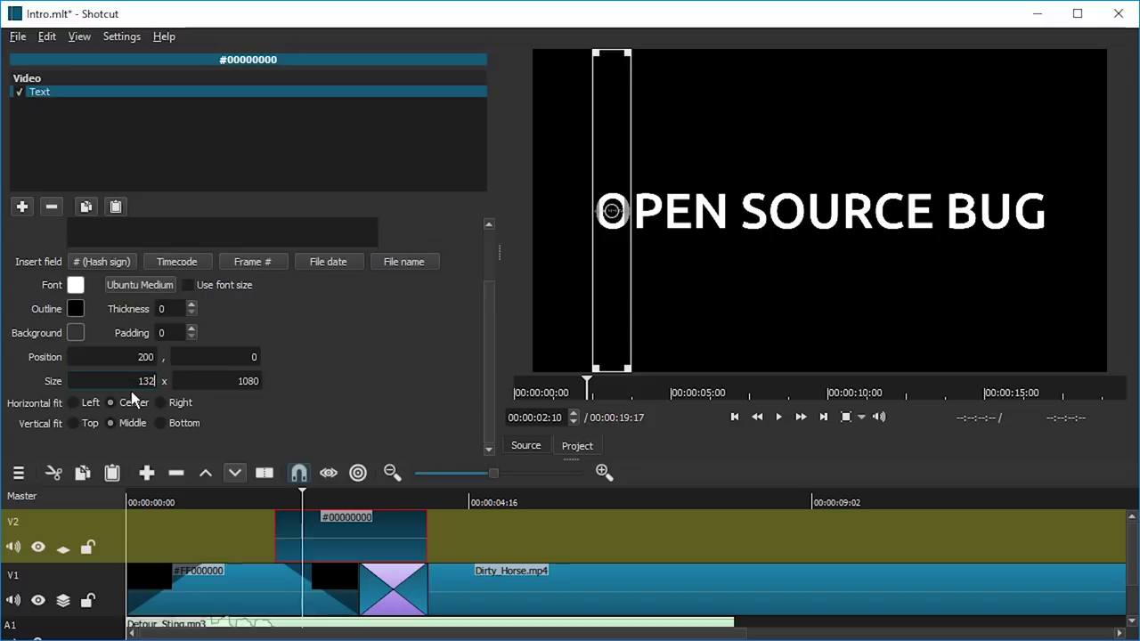
pyautogui.press('Return')
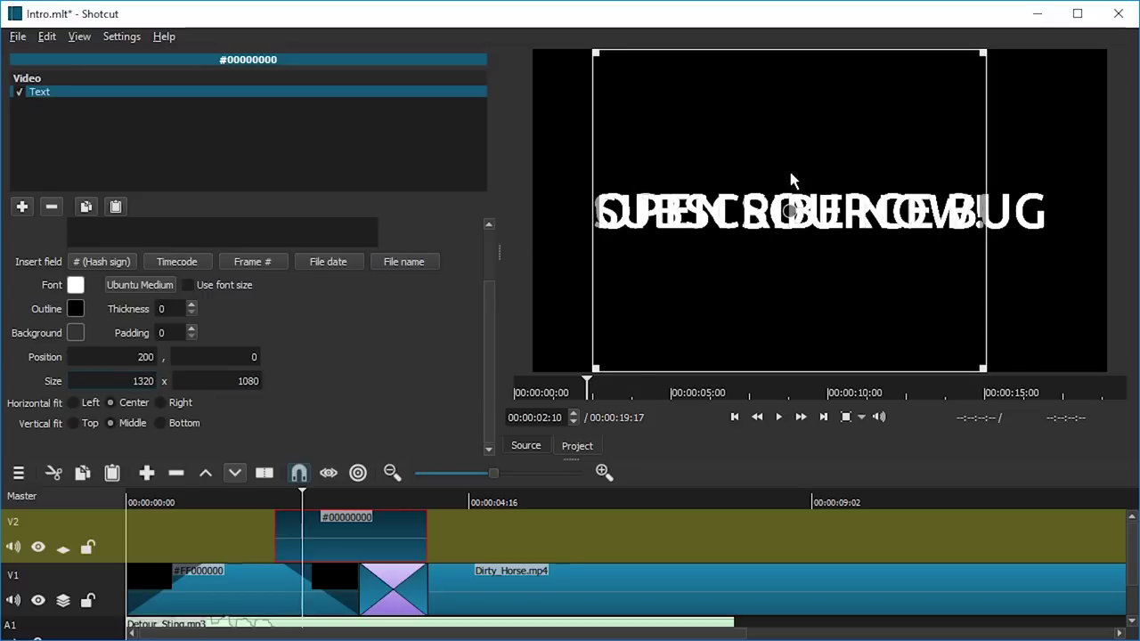
pyautogui.moveTo(789, 208); pyautogui.dragTo(829, 279)
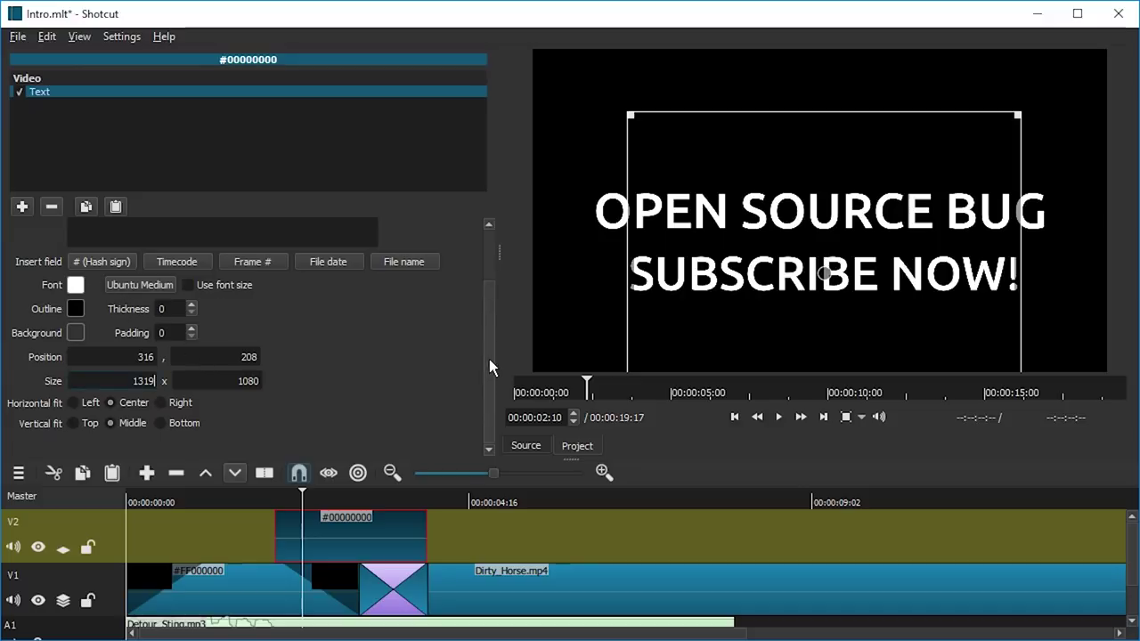
# Colour the SUBSCRIBE NOW! text light red (#ff4949).
pyautogui.click(75, 285)
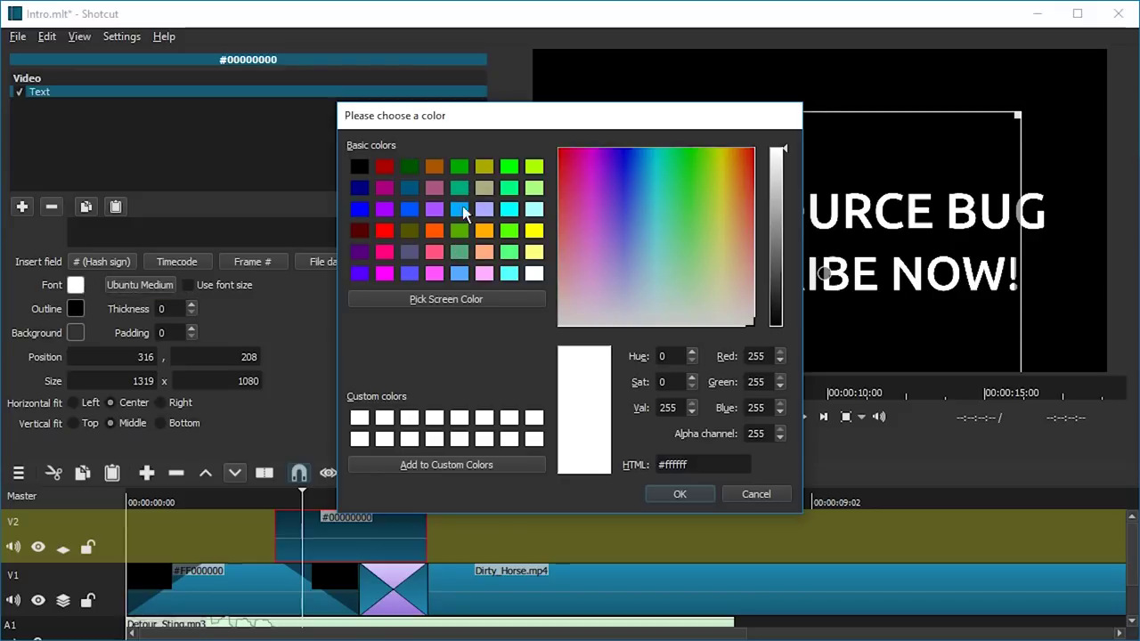
pyautogui.click(384, 231)
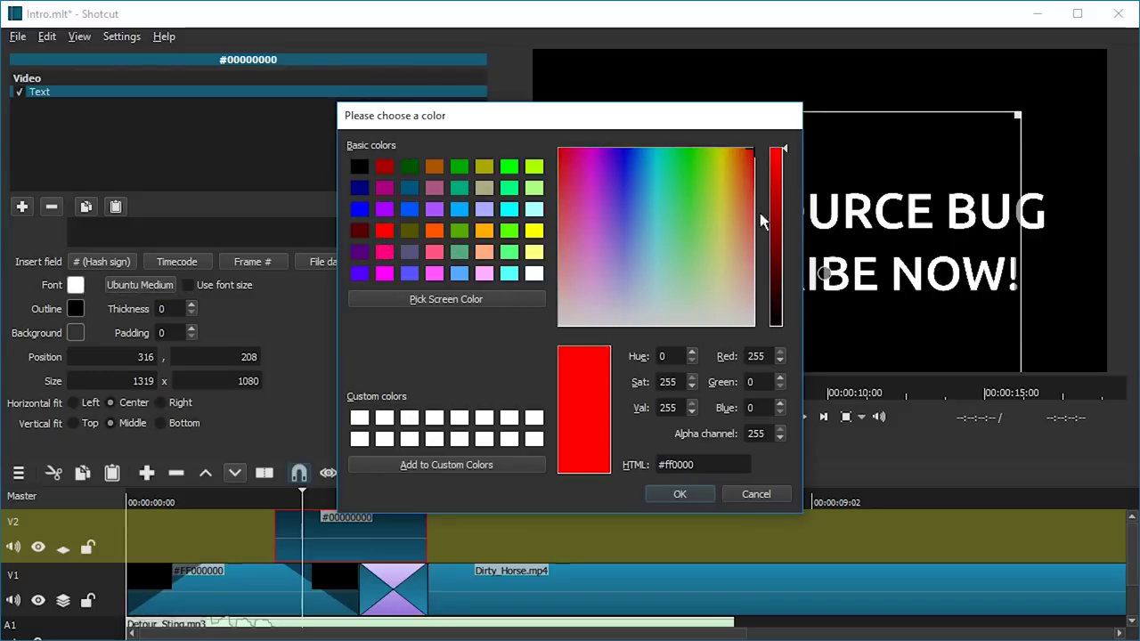
pyautogui.moveTo(750, 176); pyautogui.dragTo(752, 205)
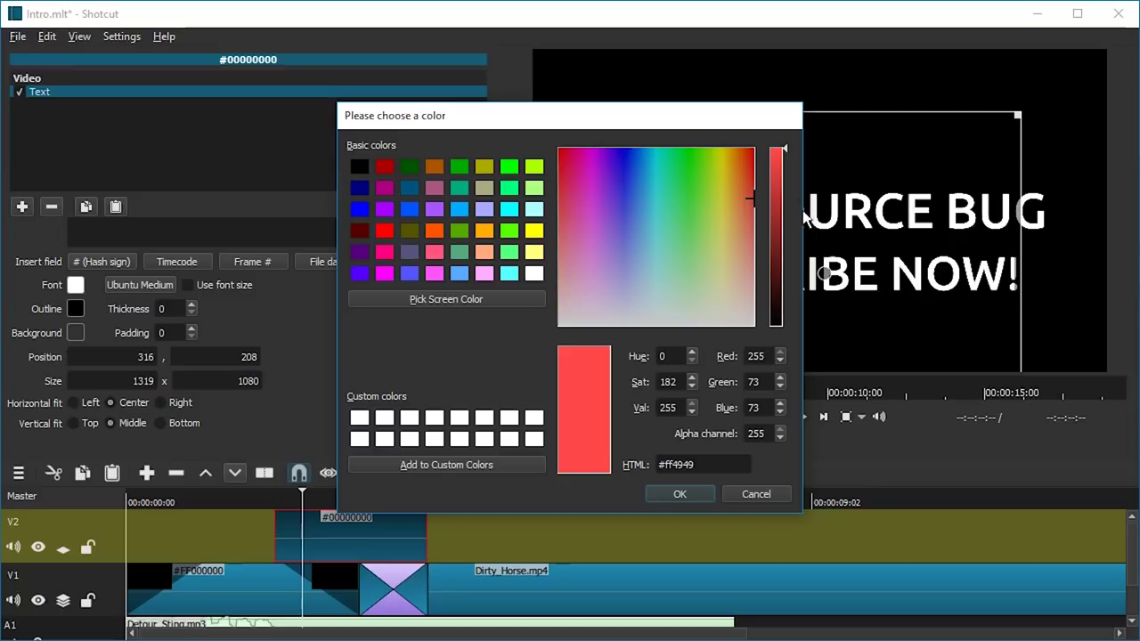
pyautogui.click(693, 485)
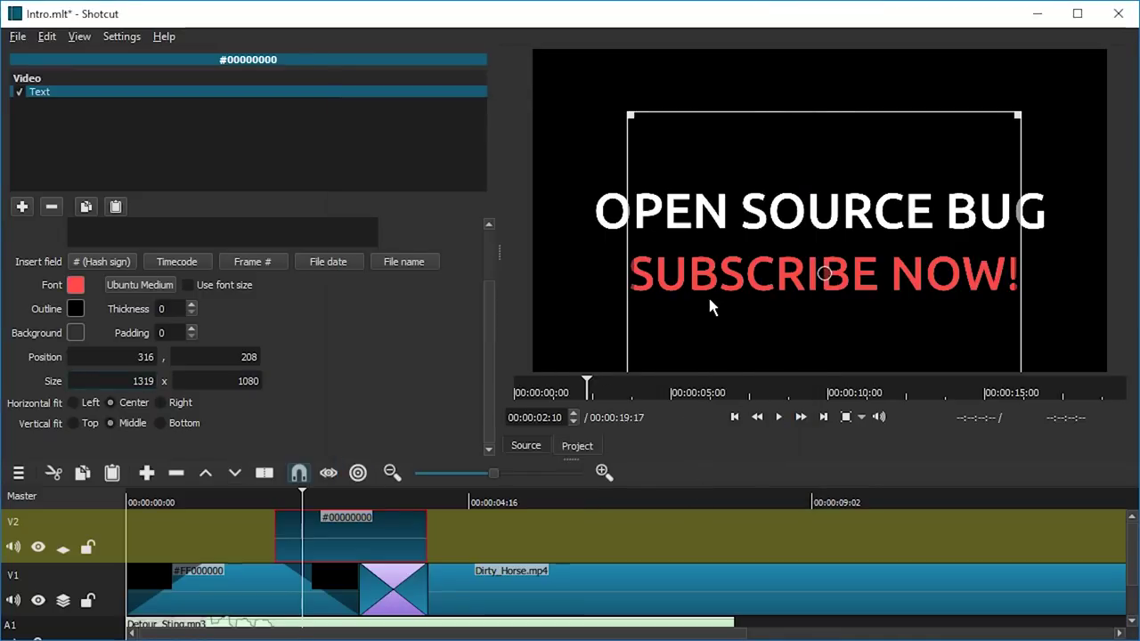
pyautogui.click(199, 502)
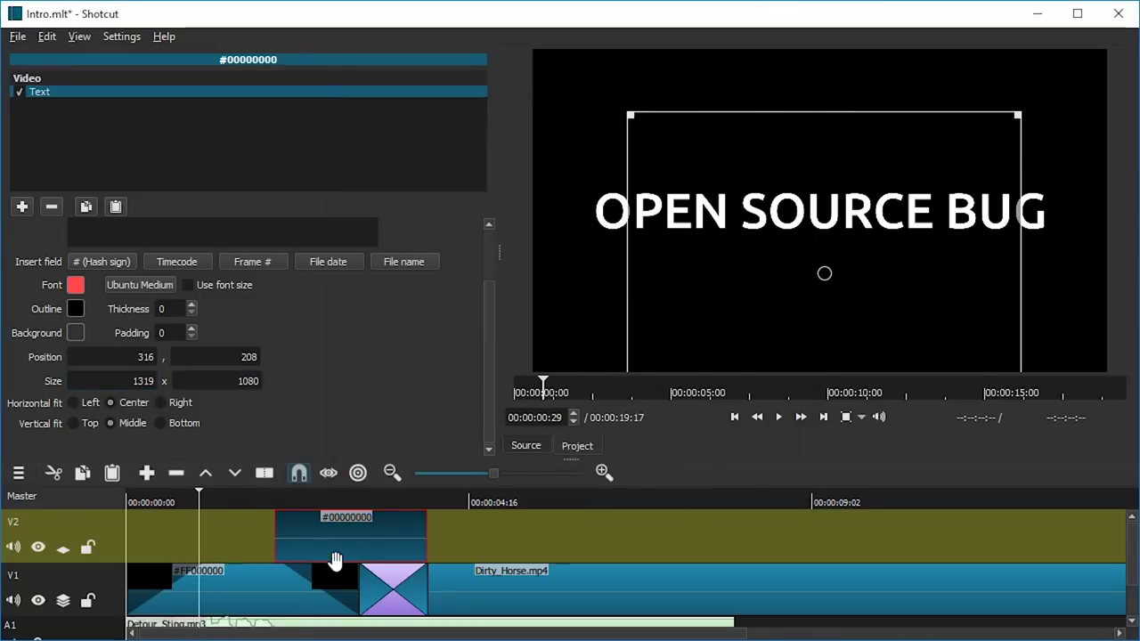
pyautogui.press('space')
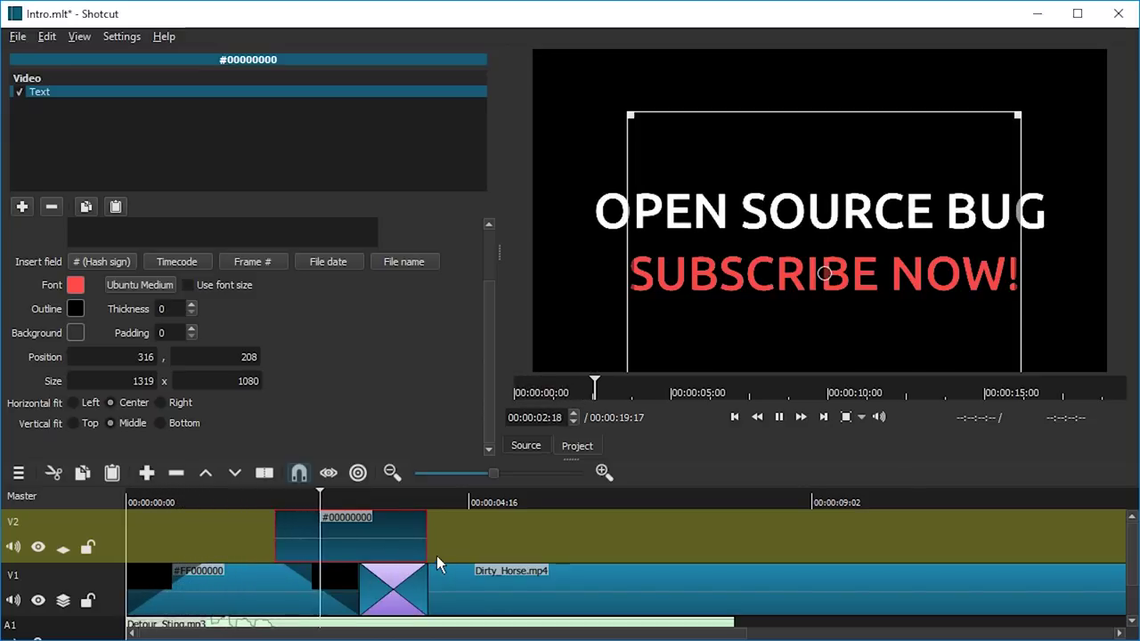
pyautogui.press('space')
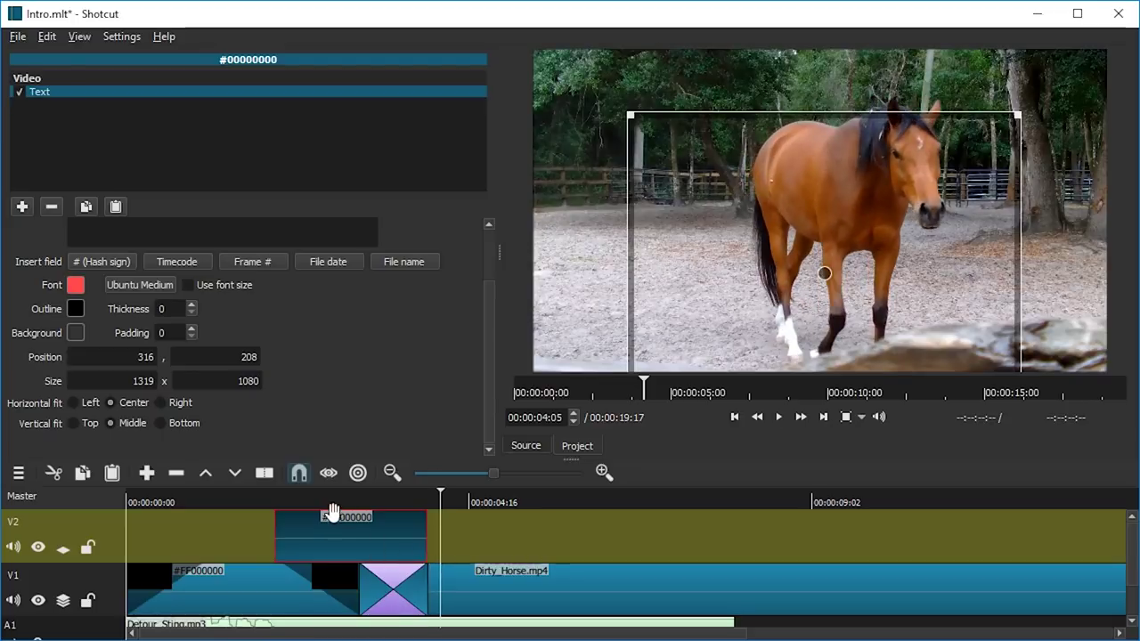
pyautogui.moveTo(300, 504); pyautogui.dragTo(268, 504)
pyautogui.press('space')
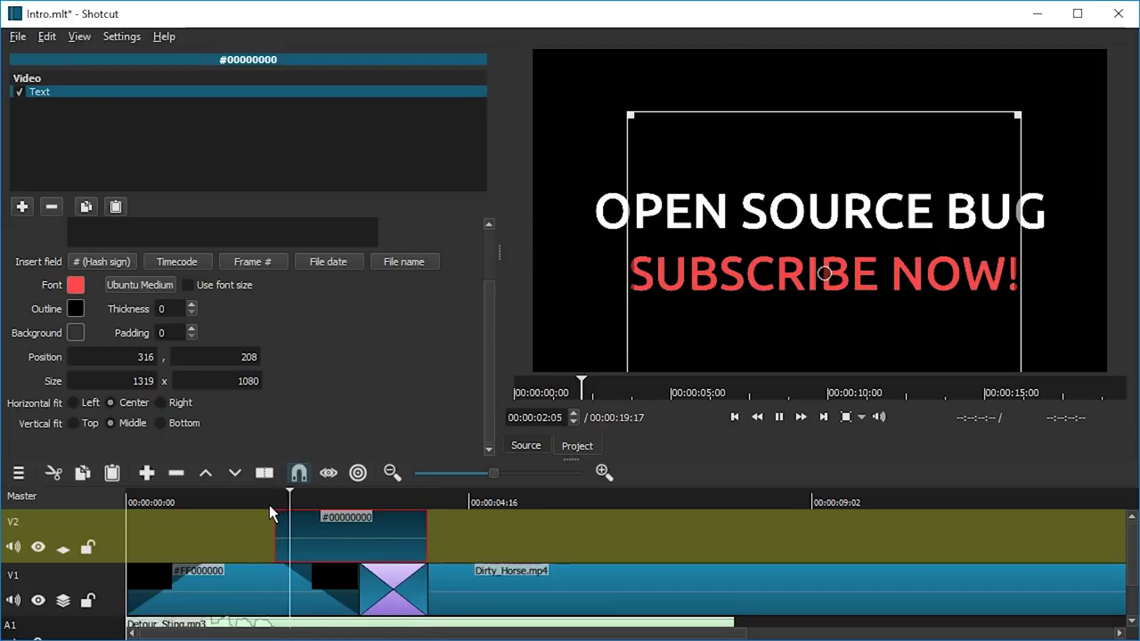
pyautogui.click(268, 504)
pyautogui.click(265, 503)
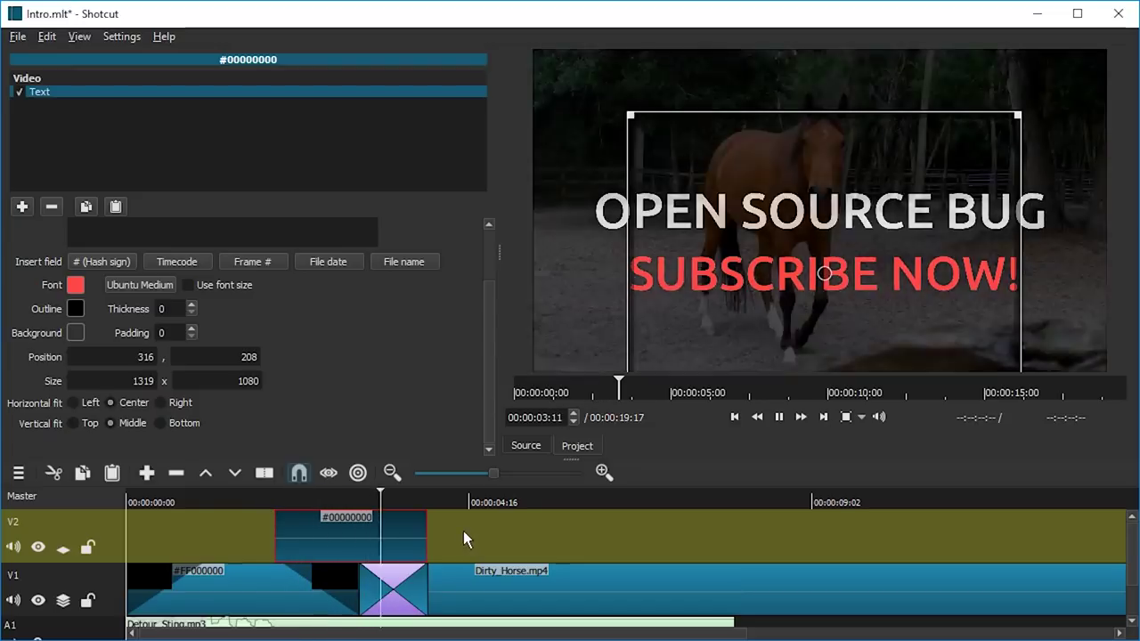
pyautogui.press('space')
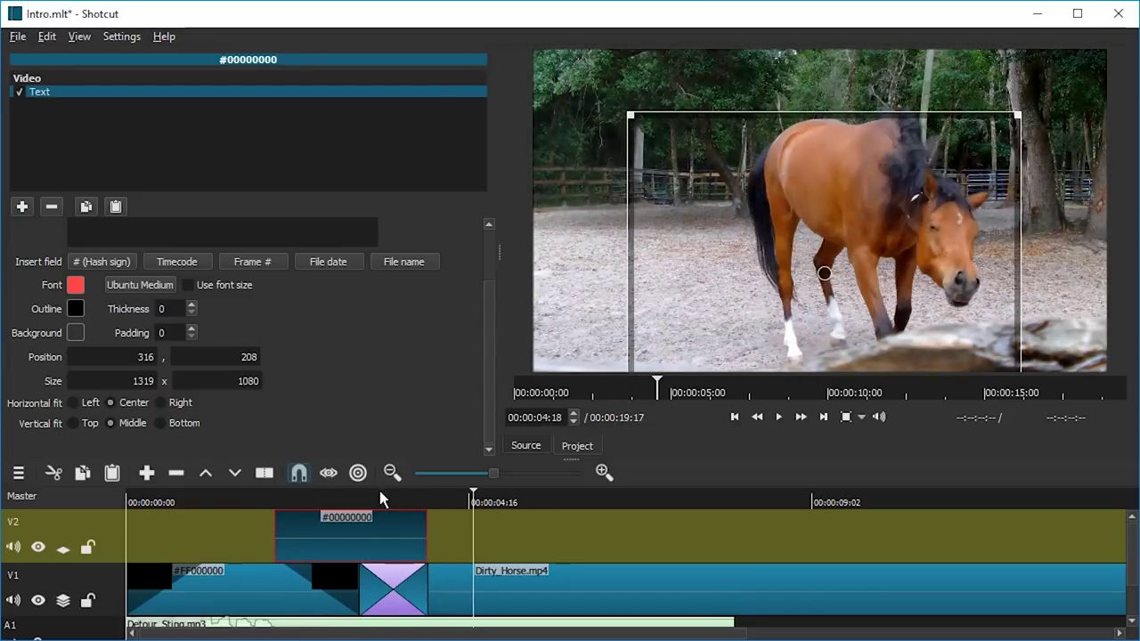
pyautogui.click(379, 492)
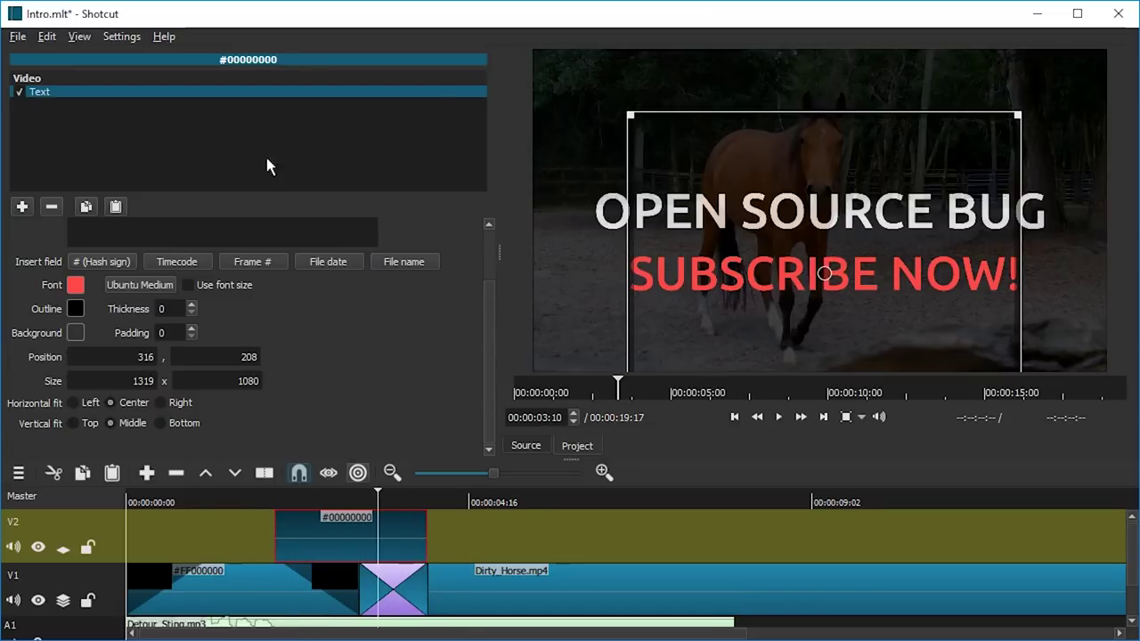
# Add a Fade Out Video filter to the SUBSCRIBE NOW! overlay clip.
pyautogui.click(23, 206)
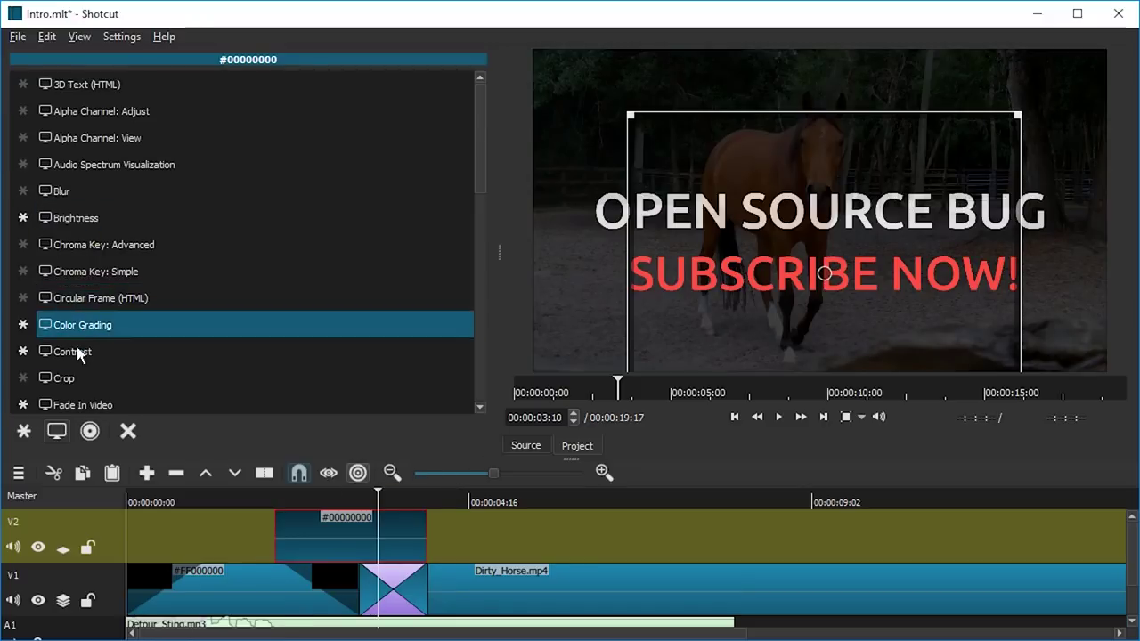
pyautogui.scroll(-2, 88, 354)
pyautogui.scroll(1, 88, 354)
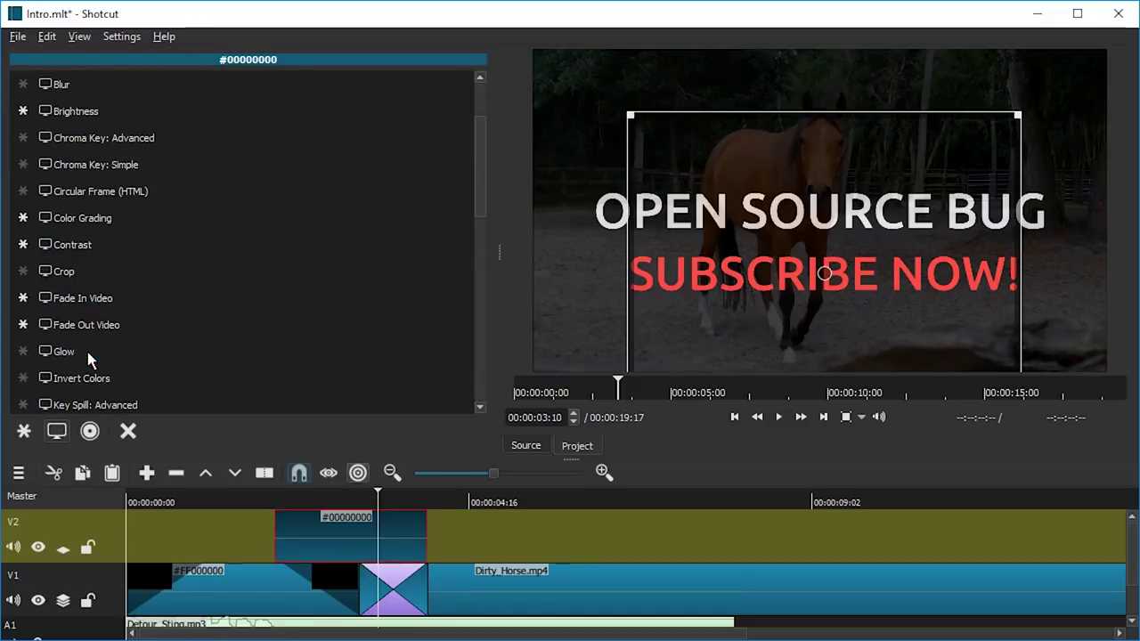
pyautogui.click(82, 324)
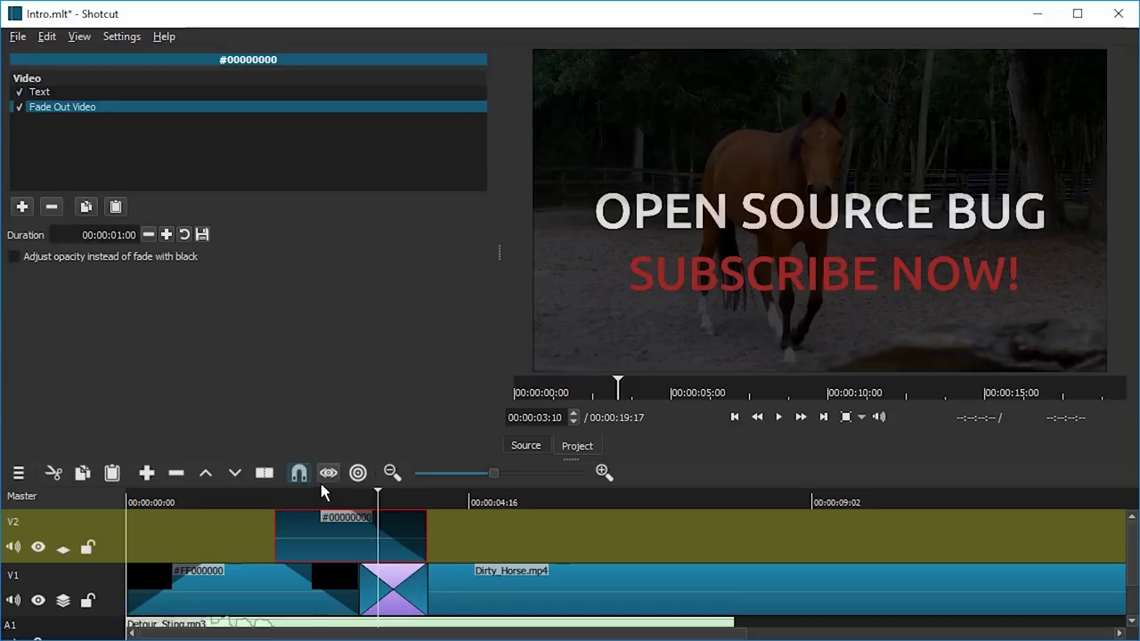
# Play the intro from the start and replay its ending to check the fade-out.
pyautogui.moveTo(307, 496); pyautogui.dragTo(136, 497)
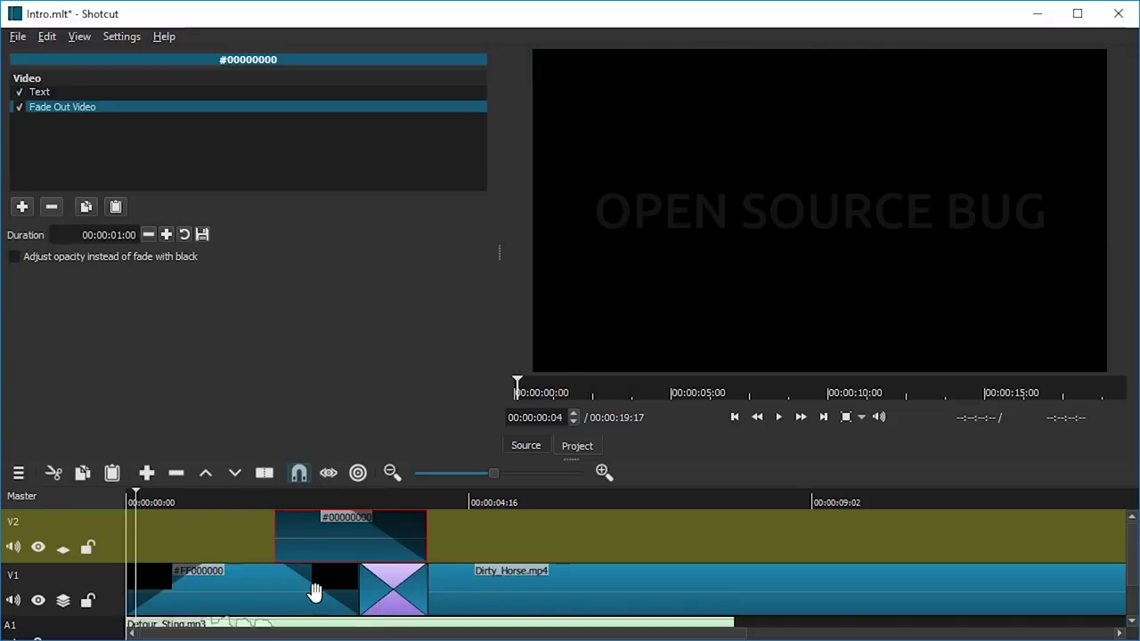
pyautogui.press('space')
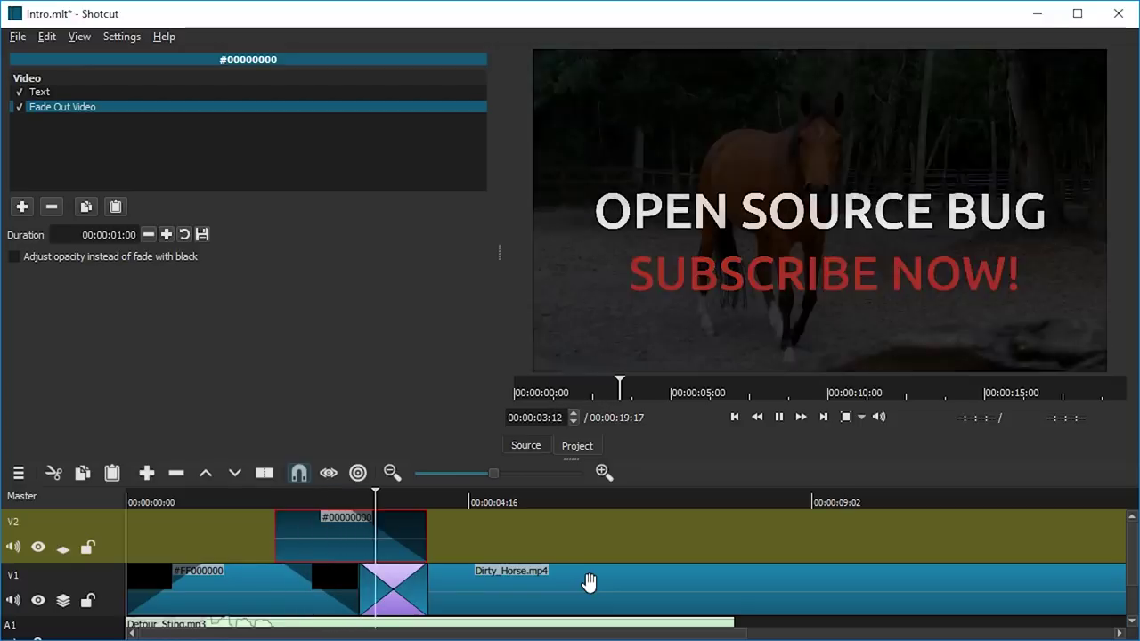
pyautogui.press('space')
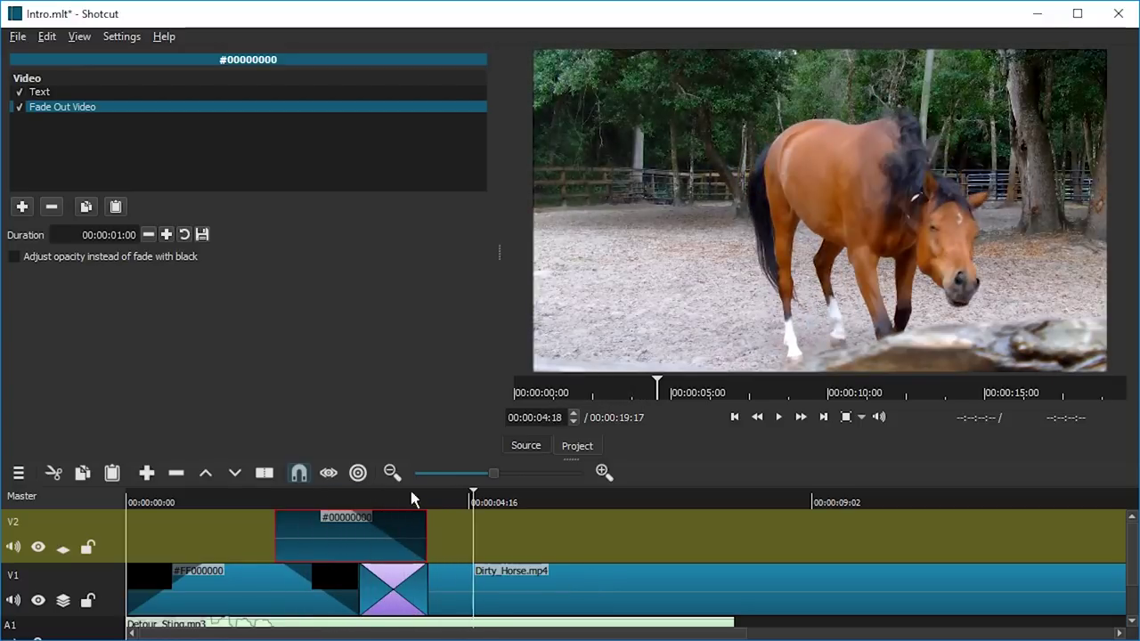
pyautogui.click(418, 497)
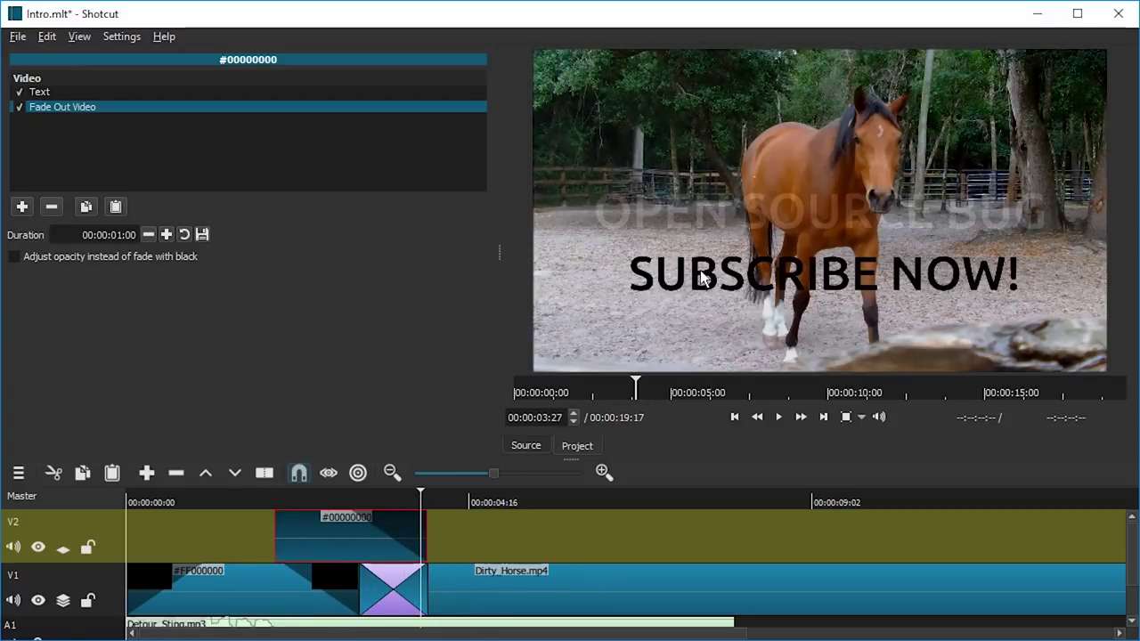
pyautogui.press('space')
pyautogui.press('space')
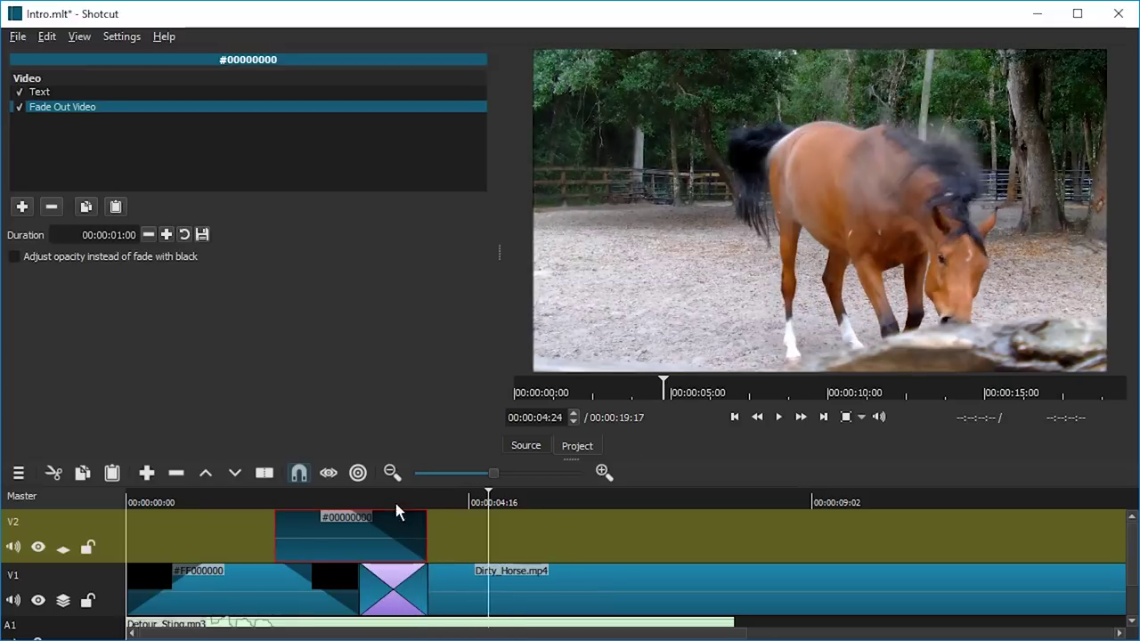
pyautogui.click(367, 496)
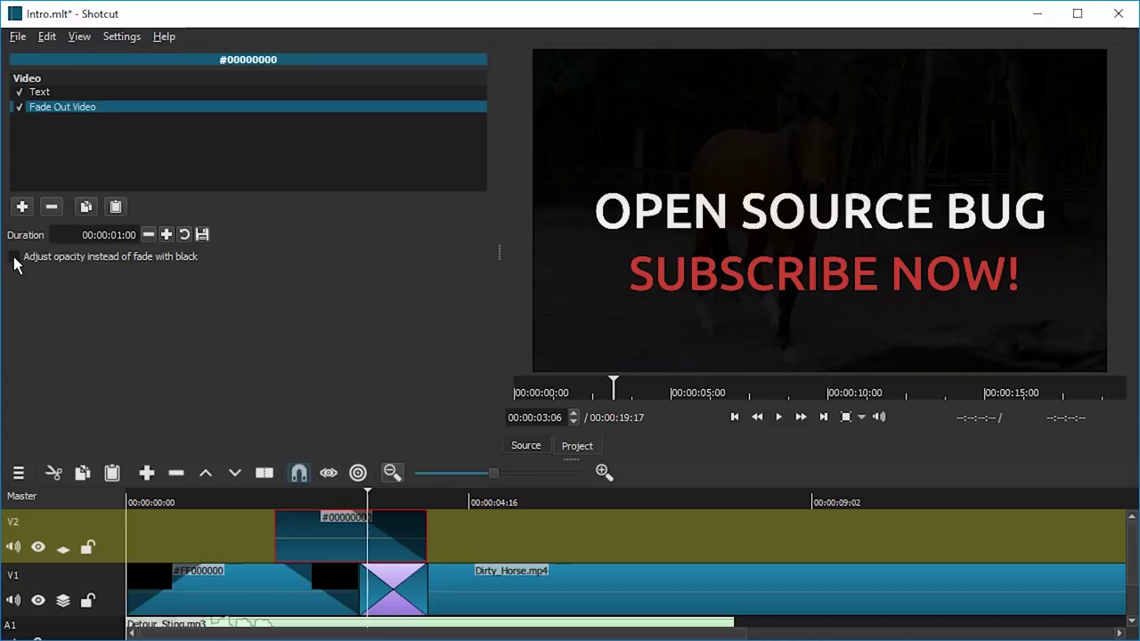
# Save, switch the fade-out to adjust opacity instead of black, and replay the intro.
pyautogui.hotkey('ctrl', 's')
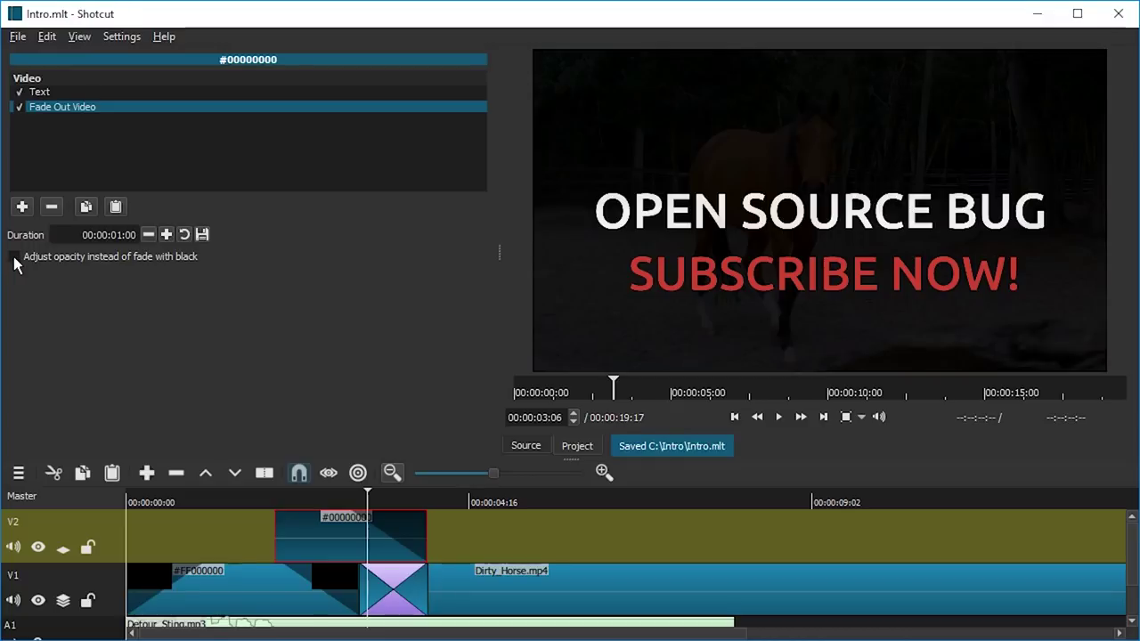
pyautogui.click(401, 497)
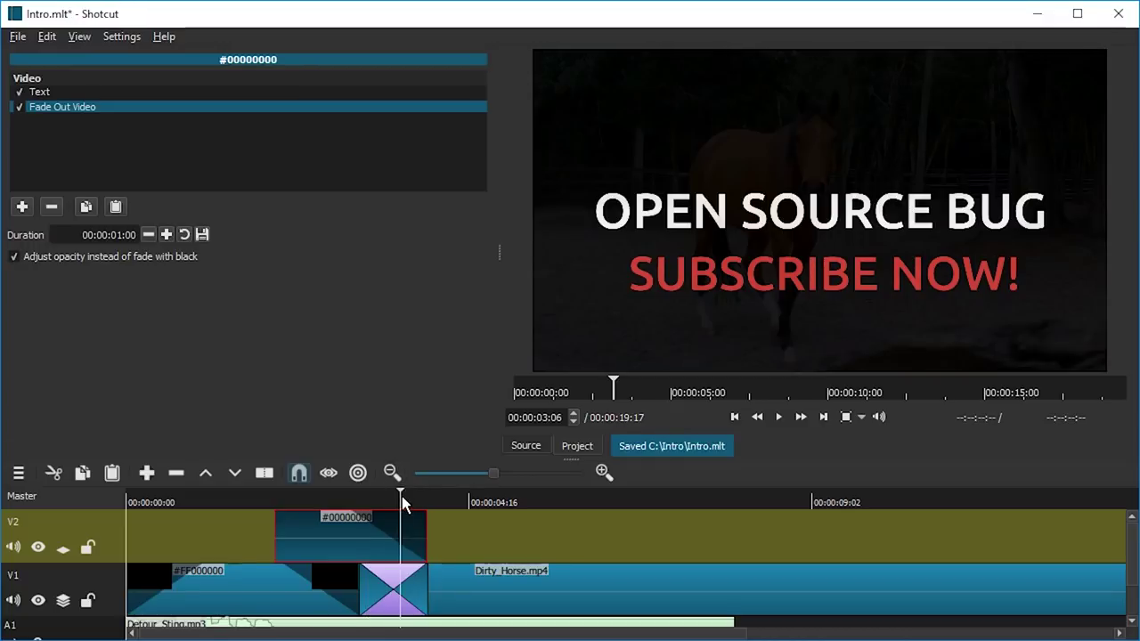
pyautogui.click(418, 495)
pyautogui.moveTo(413, 495); pyautogui.dragTo(147, 495)
pyautogui.press('space')
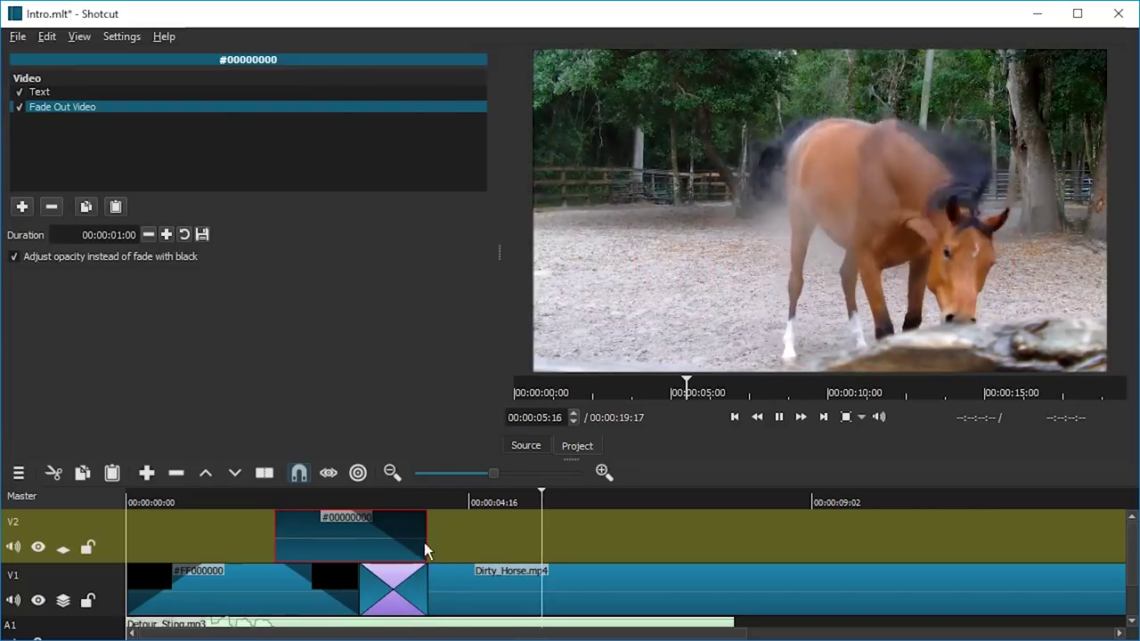
# Set the titles' fade-out duration to 00:00:00:20 (20 frames) and return the playhead to the start.
pyautogui.press('space')
pyautogui.doubleClick(109, 234)
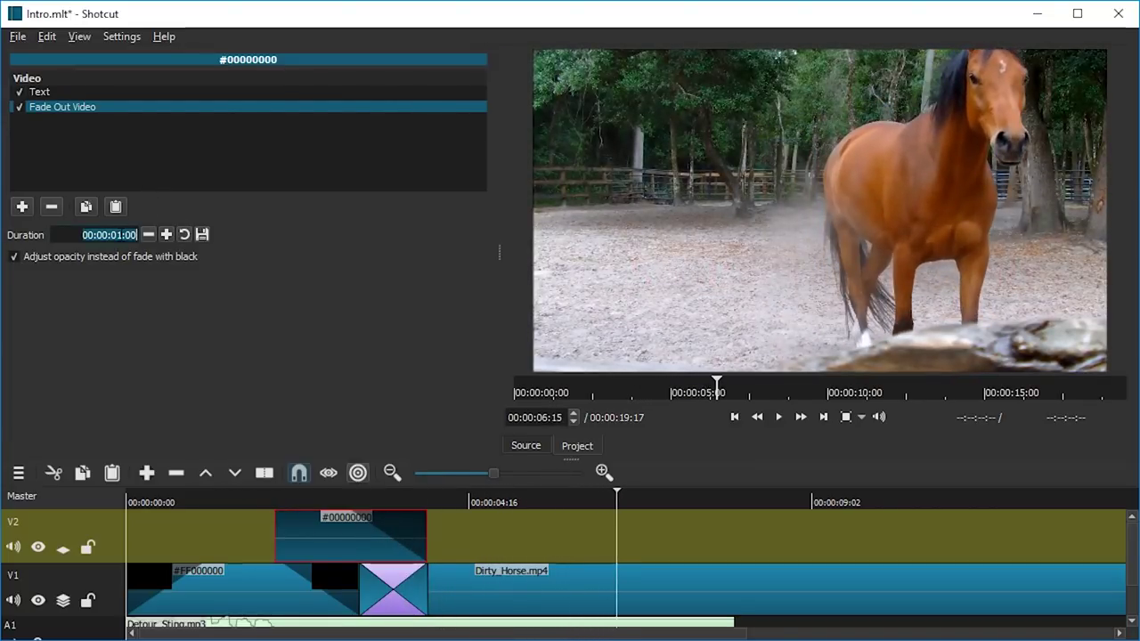
pyautogui.write('0000000')
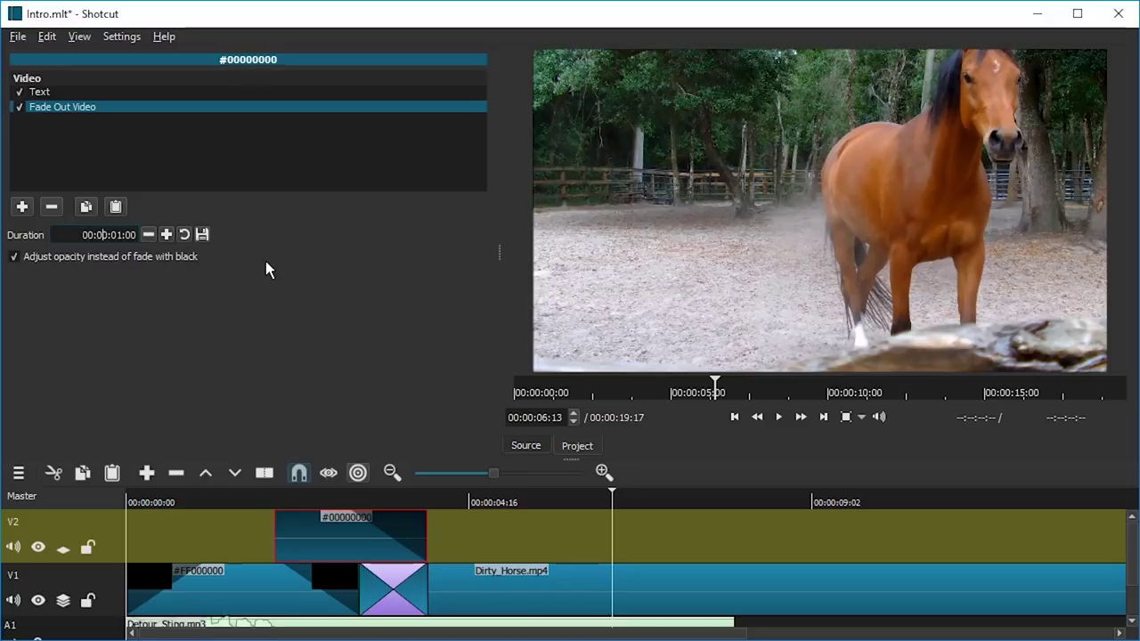
pyautogui.write('2')
pyautogui.press('space')
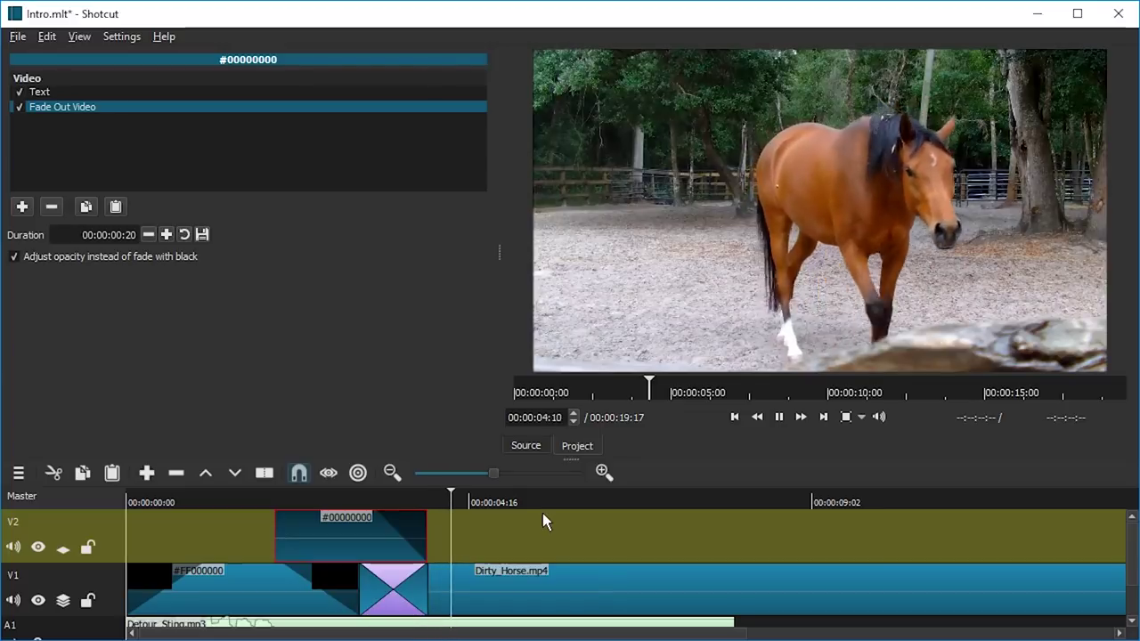
pyautogui.moveTo(384, 502); pyautogui.dragTo(86, 515)
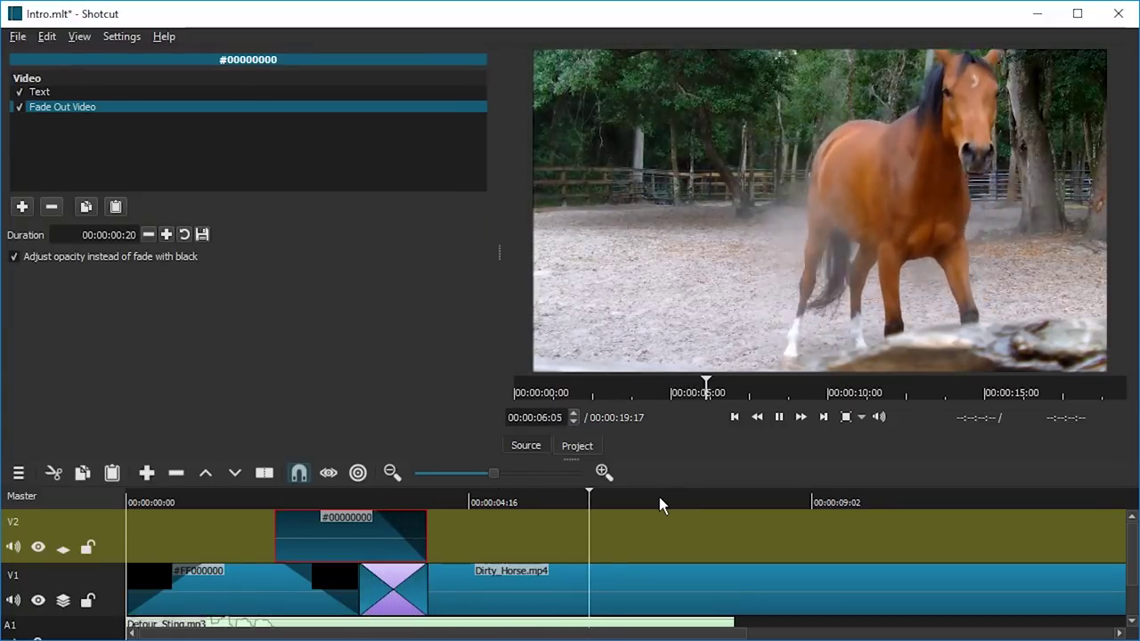
# Scrub through the titles' shorter fade-out, then play the intro from the start to preview it.
pyautogui.click(367, 499)
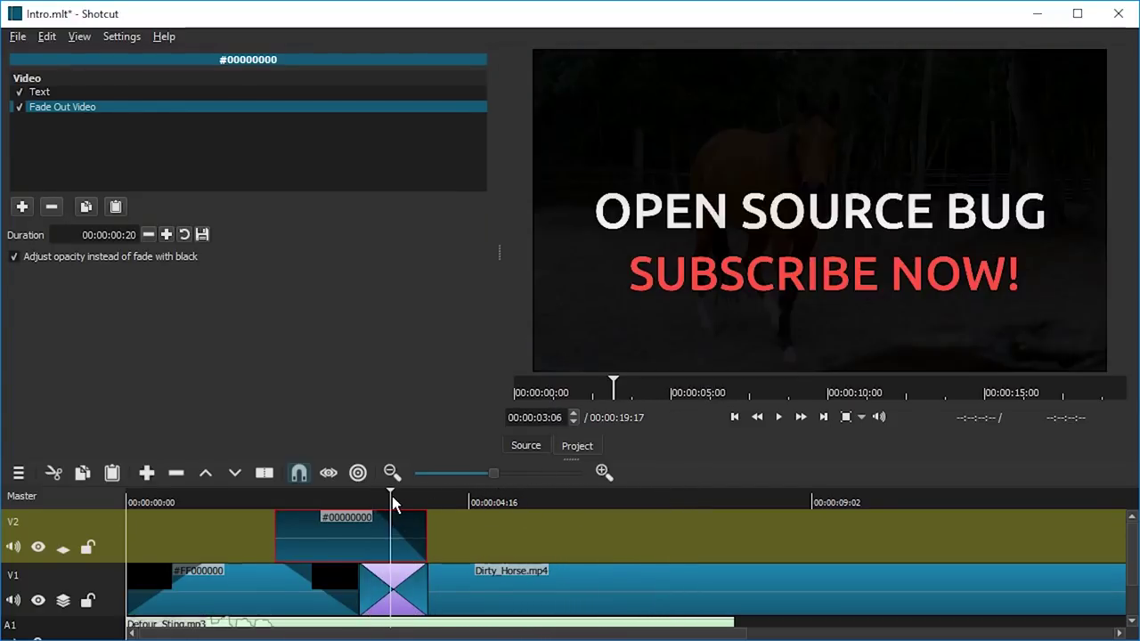
pyautogui.moveTo(391, 496); pyautogui.dragTo(127, 501)
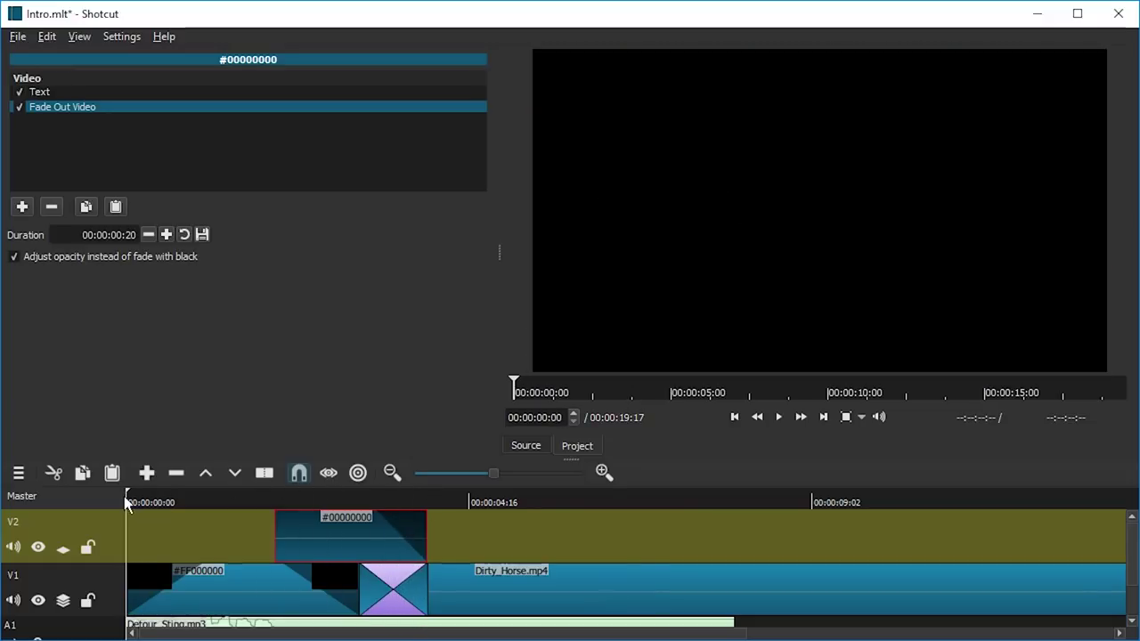
pyautogui.press('space')
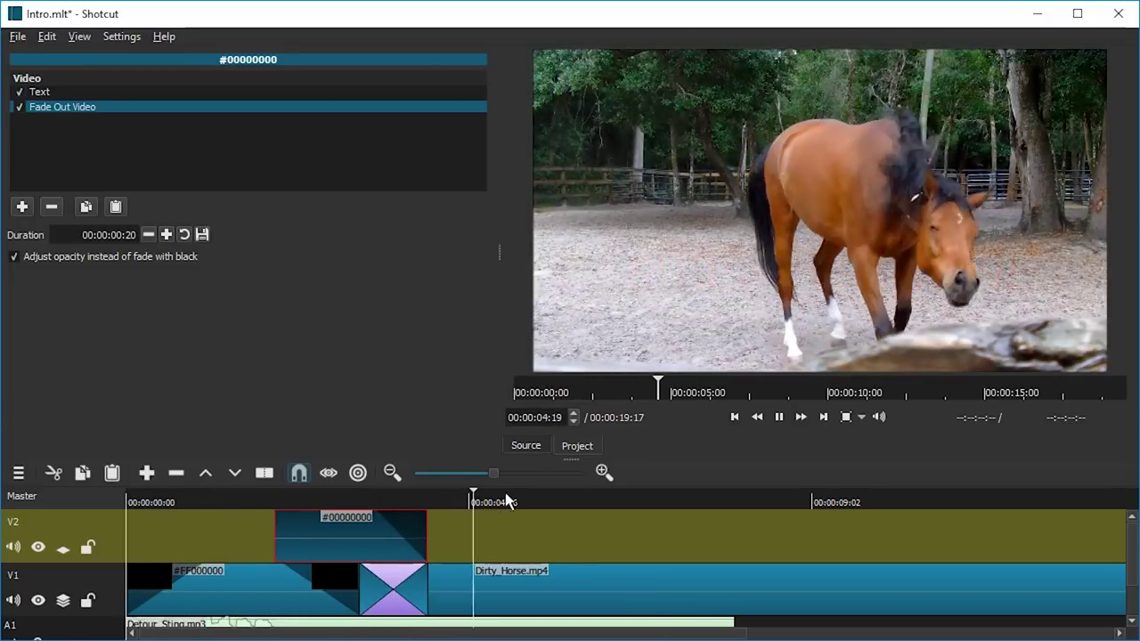
pyautogui.press('space')
# Zoom the timeline out a few steps to show the whole intro.
pyautogui.press('space')
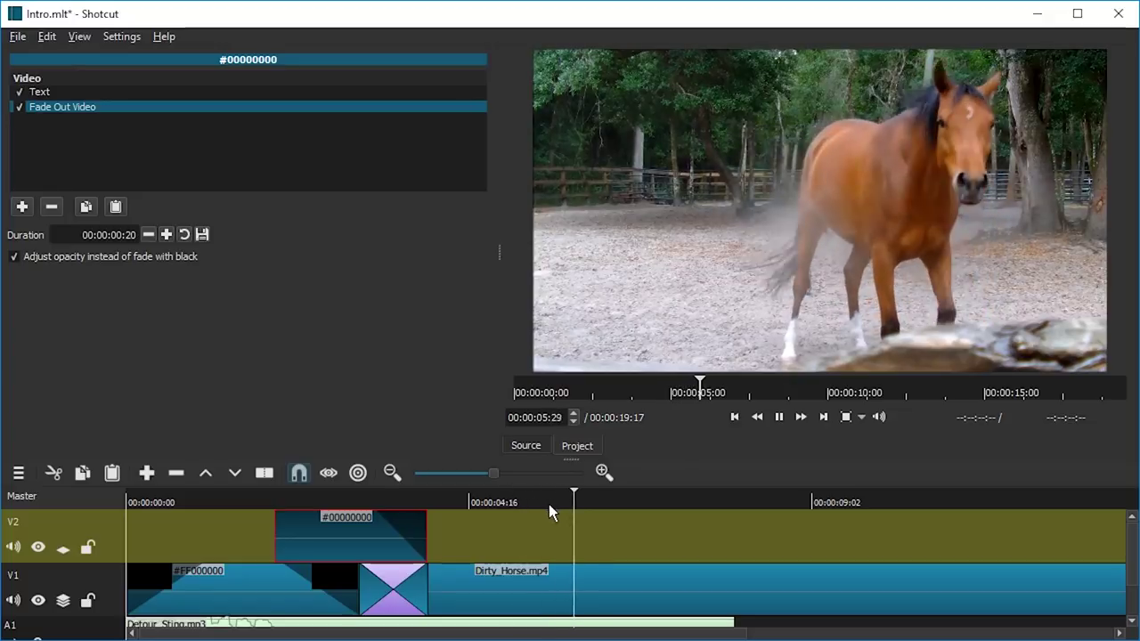
pyautogui.press('-')
pyautogui.press('-')
pyautogui.press('space')
pyautogui.press('-')
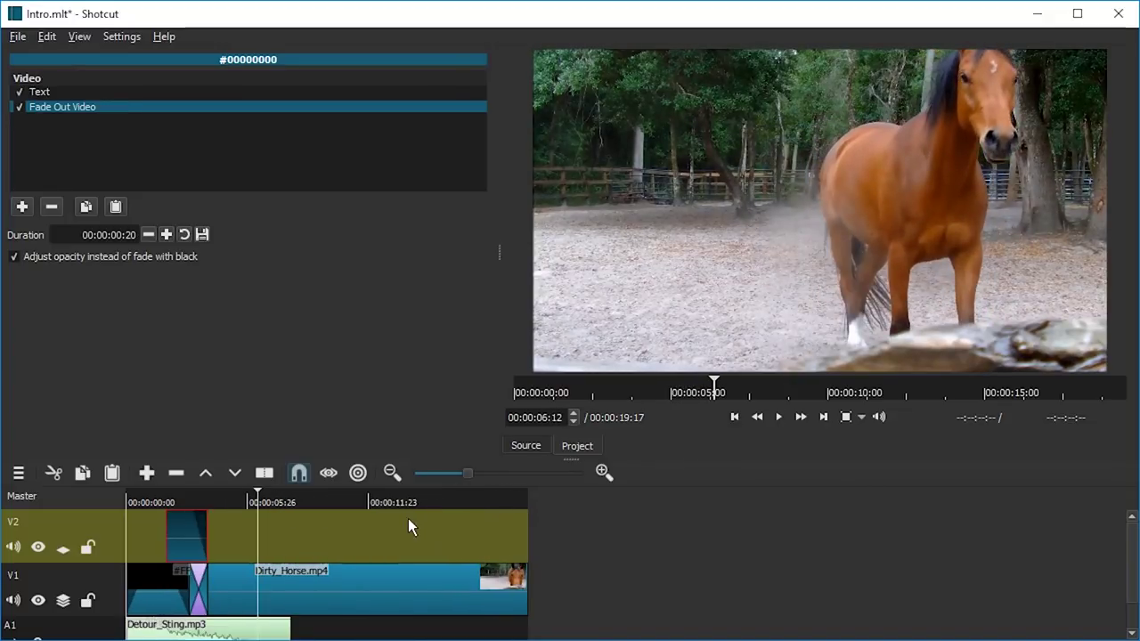